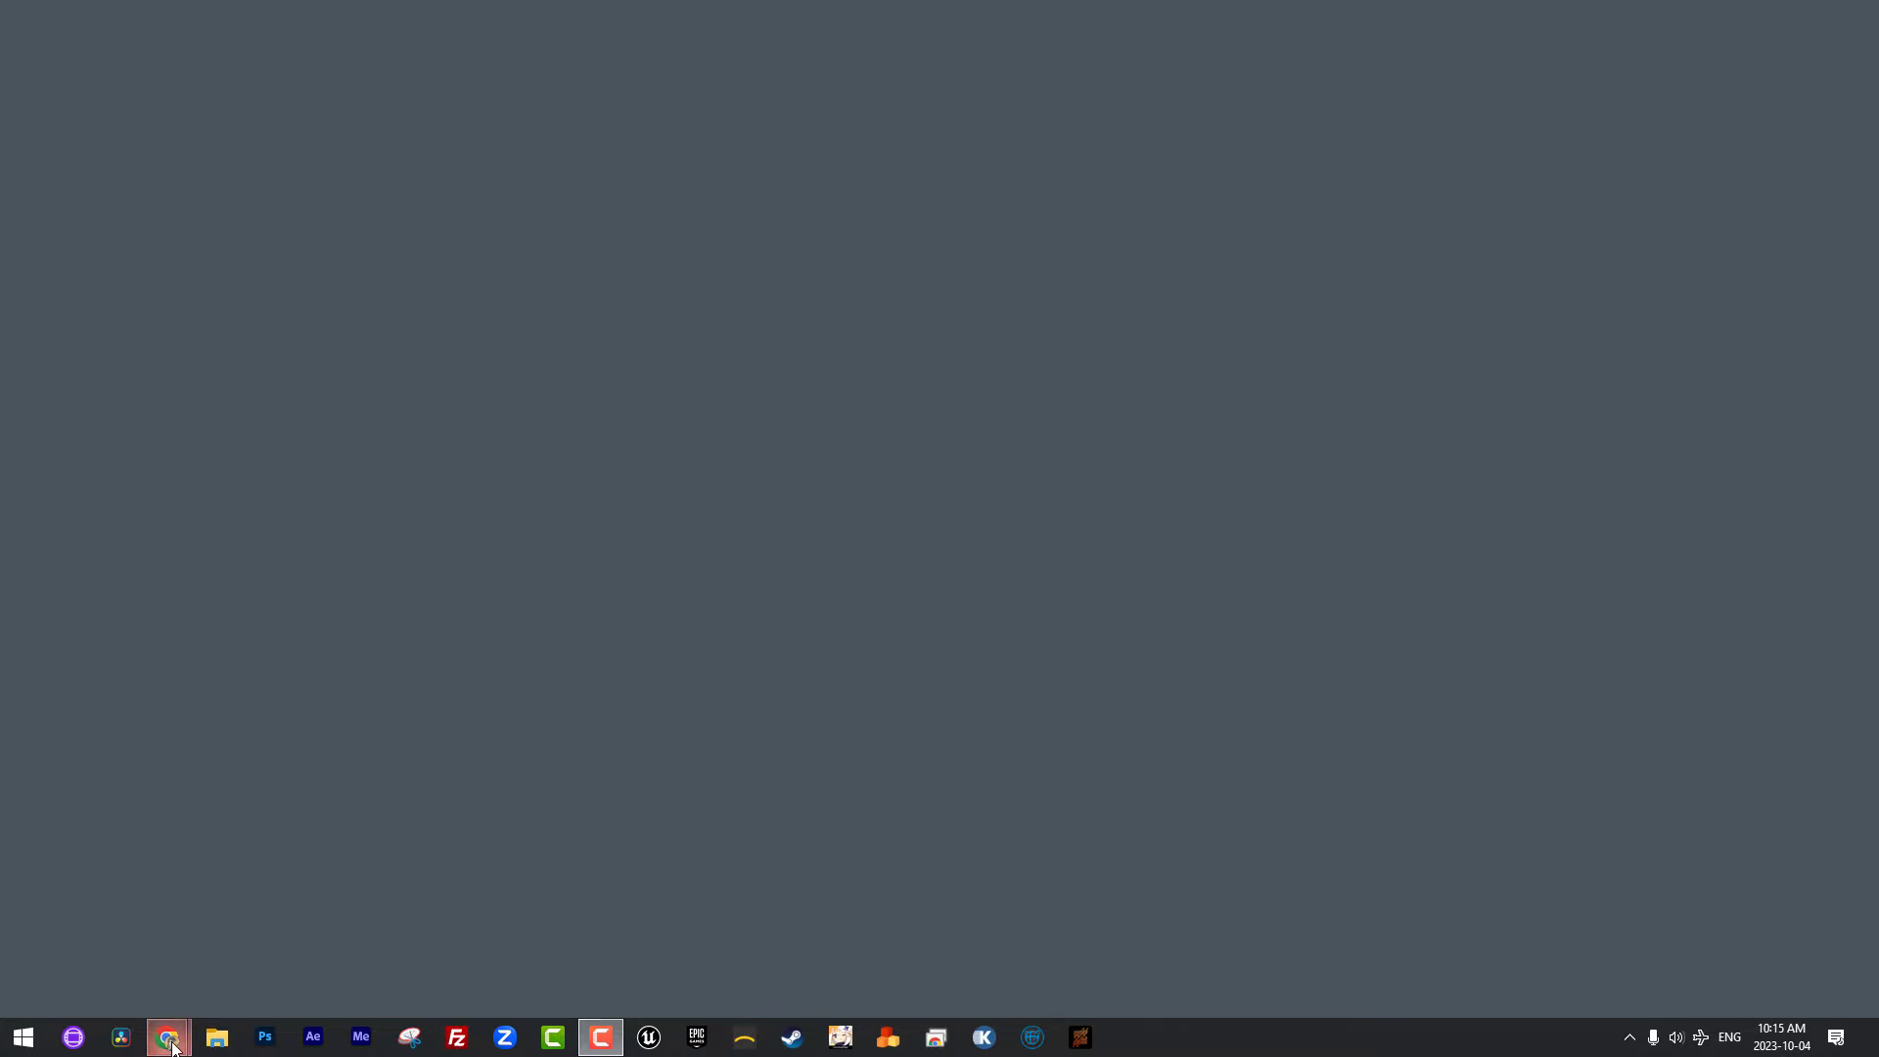
Bring Chrome forward on the Avid Media Access Plugins page
mouse_move(172, 1047)
click(267, 937)
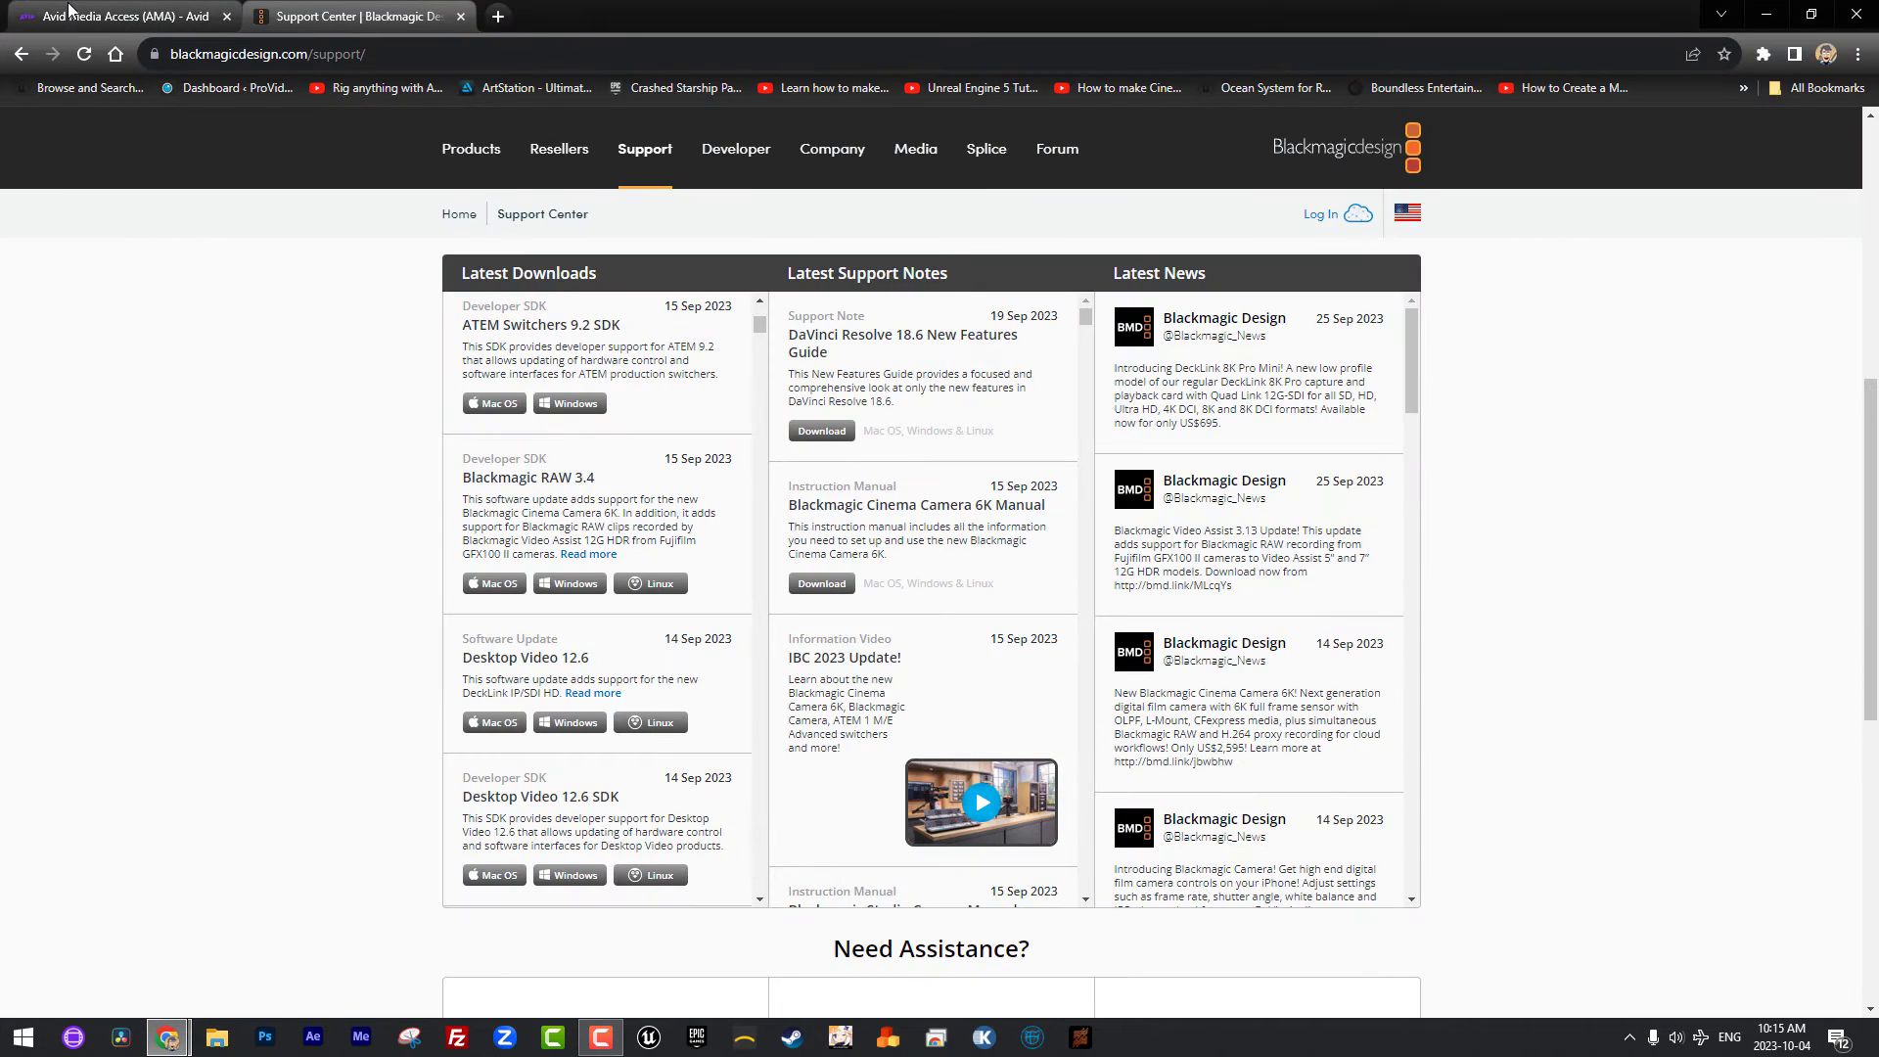
click(108, 15)
Scroll the AMA plugins list past QuickTime and Sony XDCAM/HDCAM down to the RED plugins
mouse_move(200, 161)
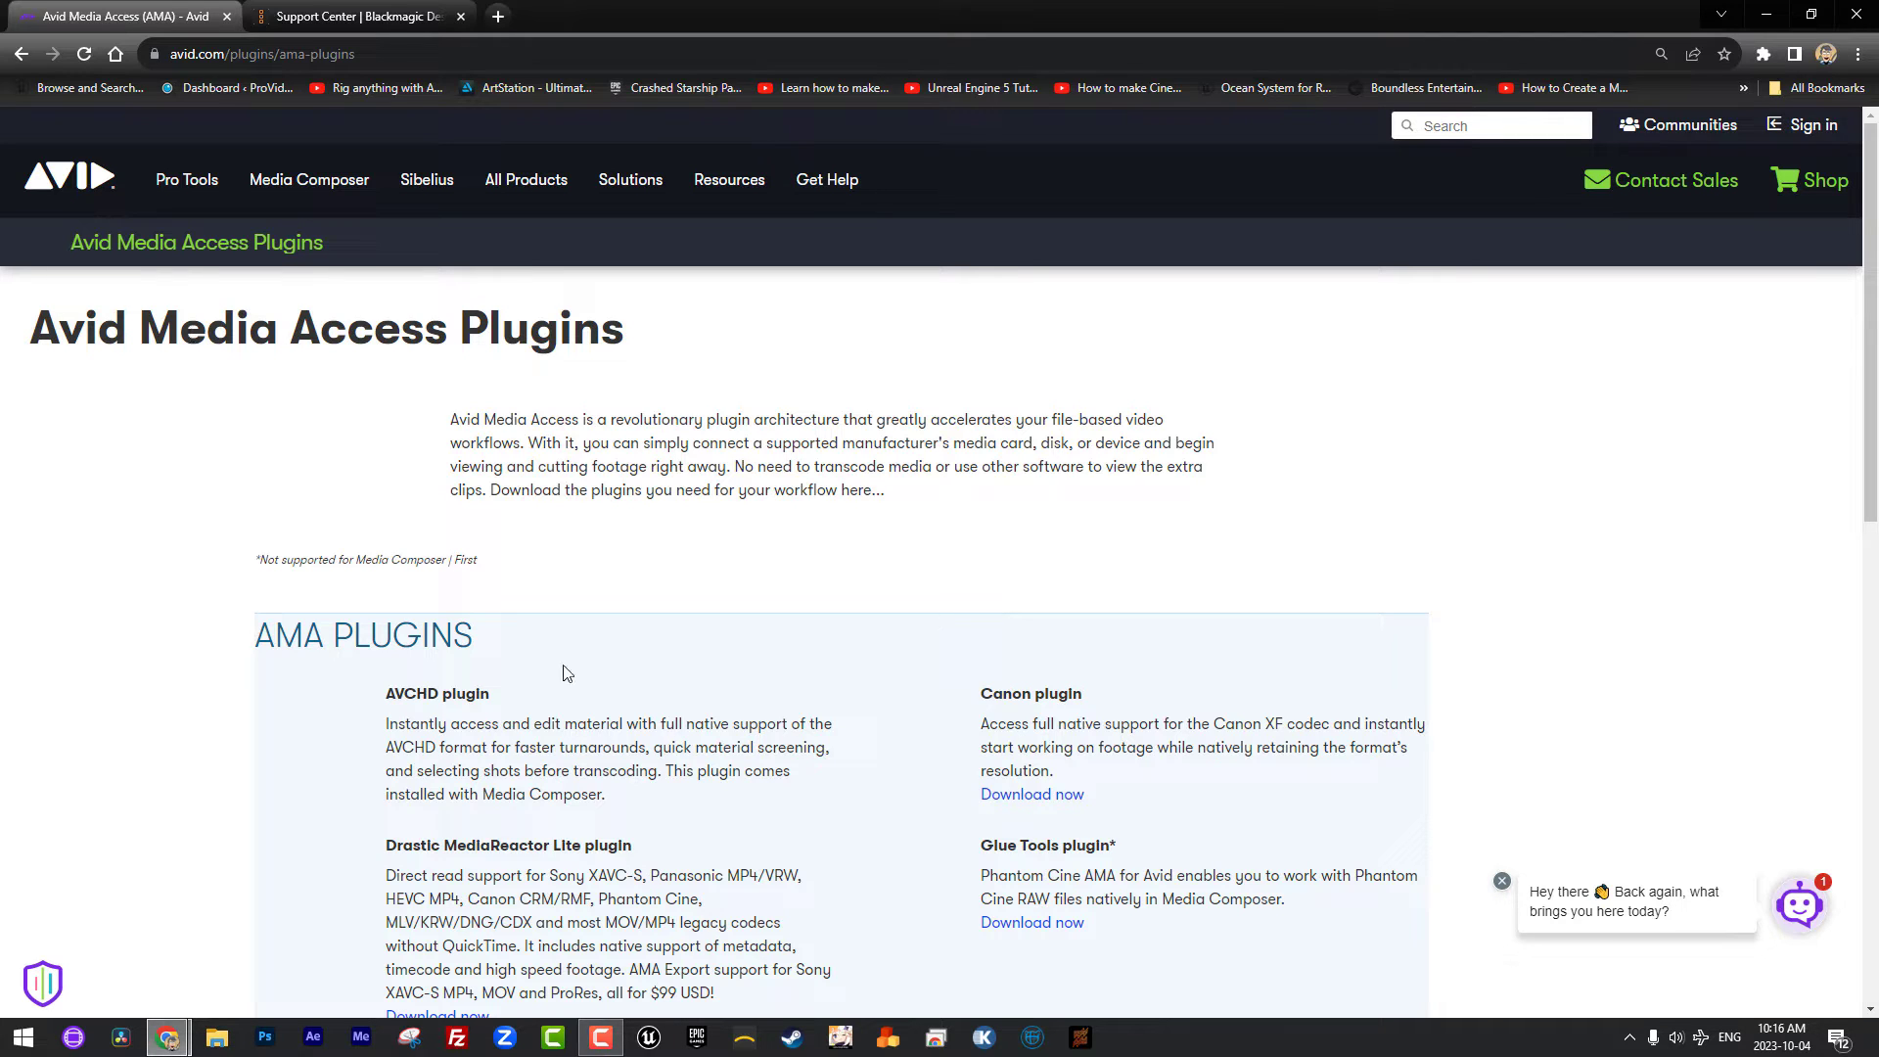
scroll(685, 660, down, 4)
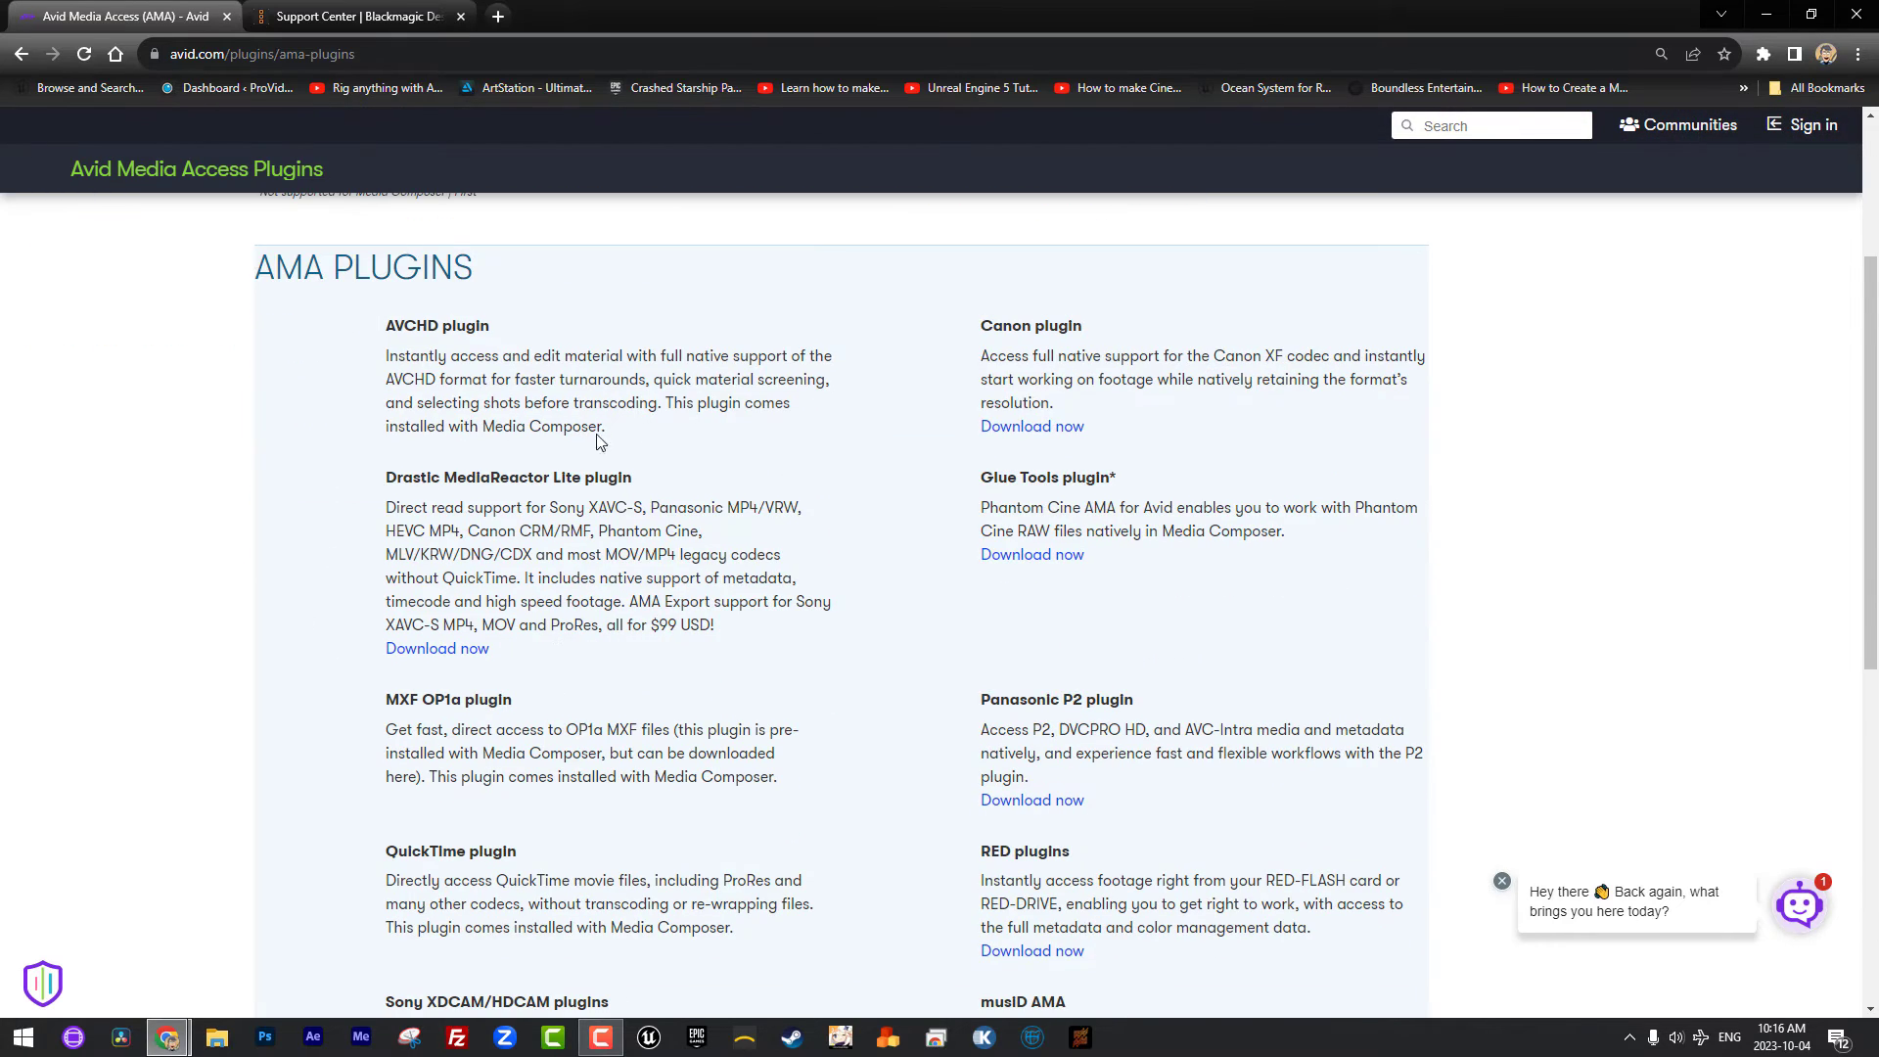
scroll(724, 411, down, 1)
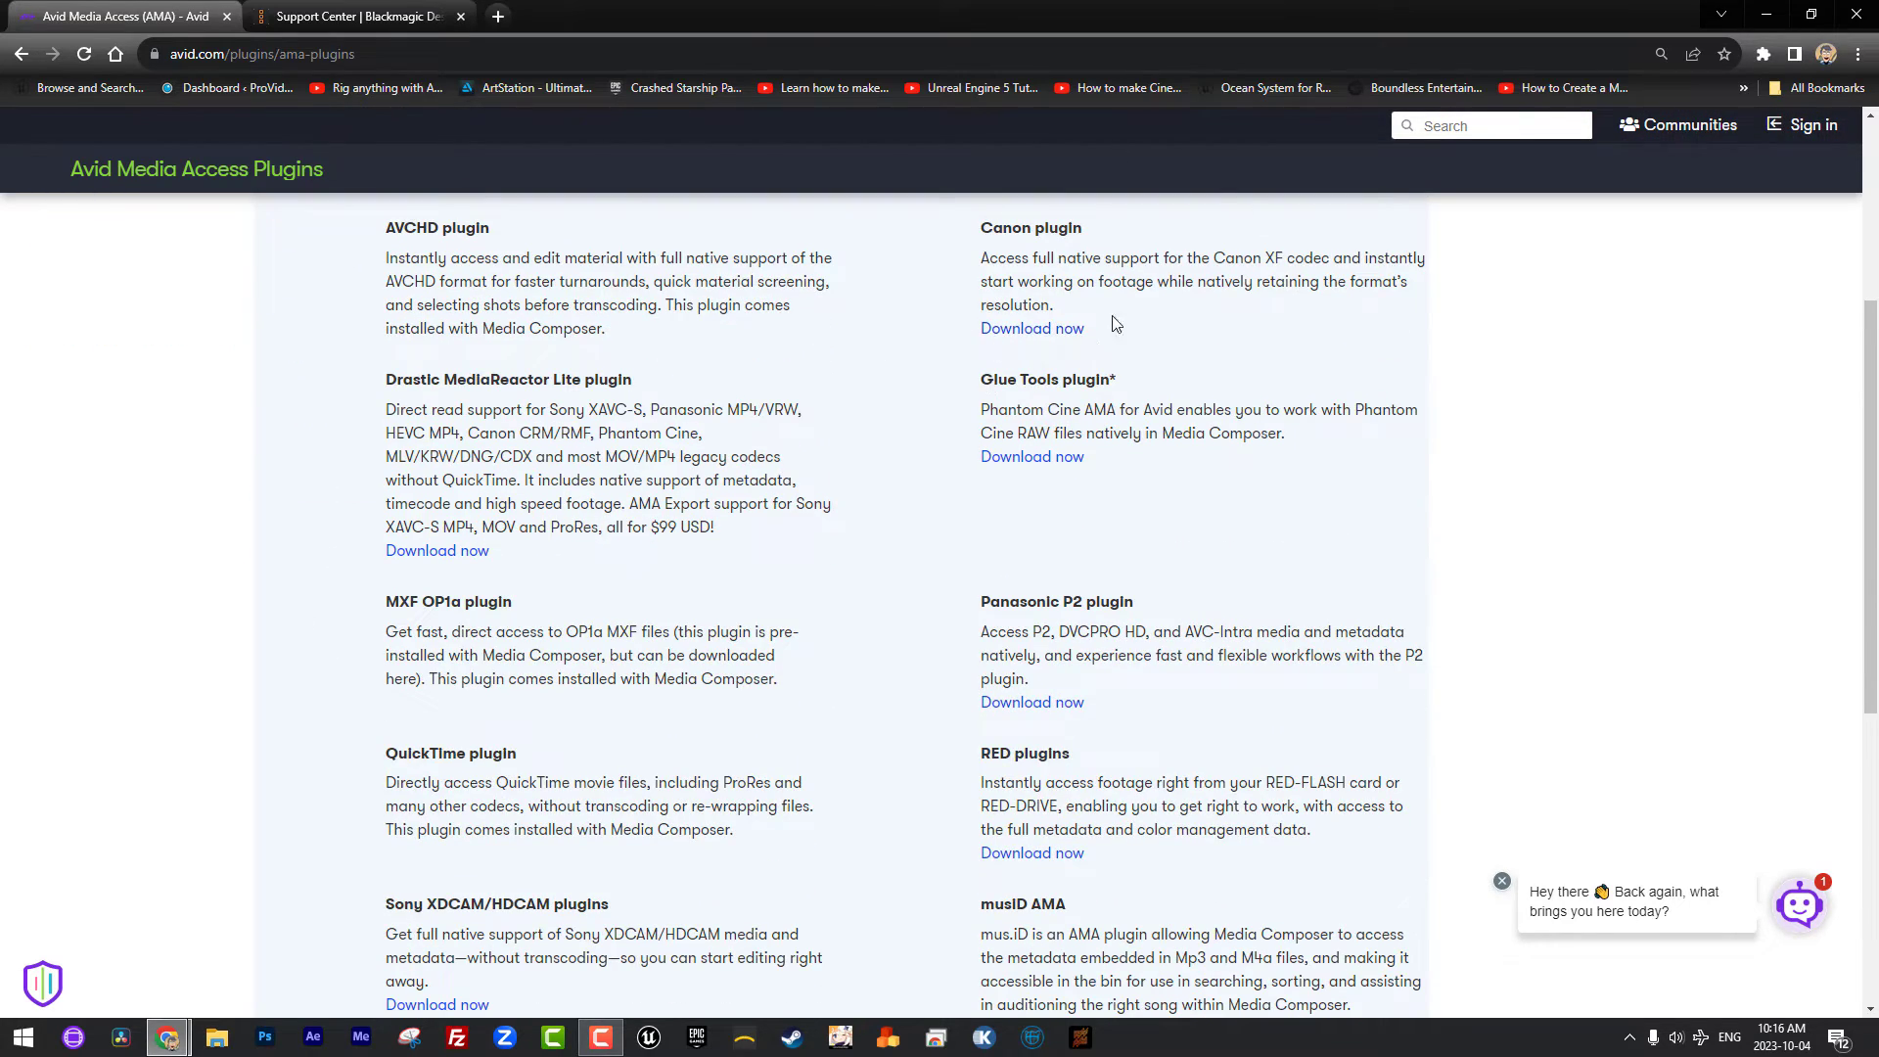
scroll(734, 524, down, 1)
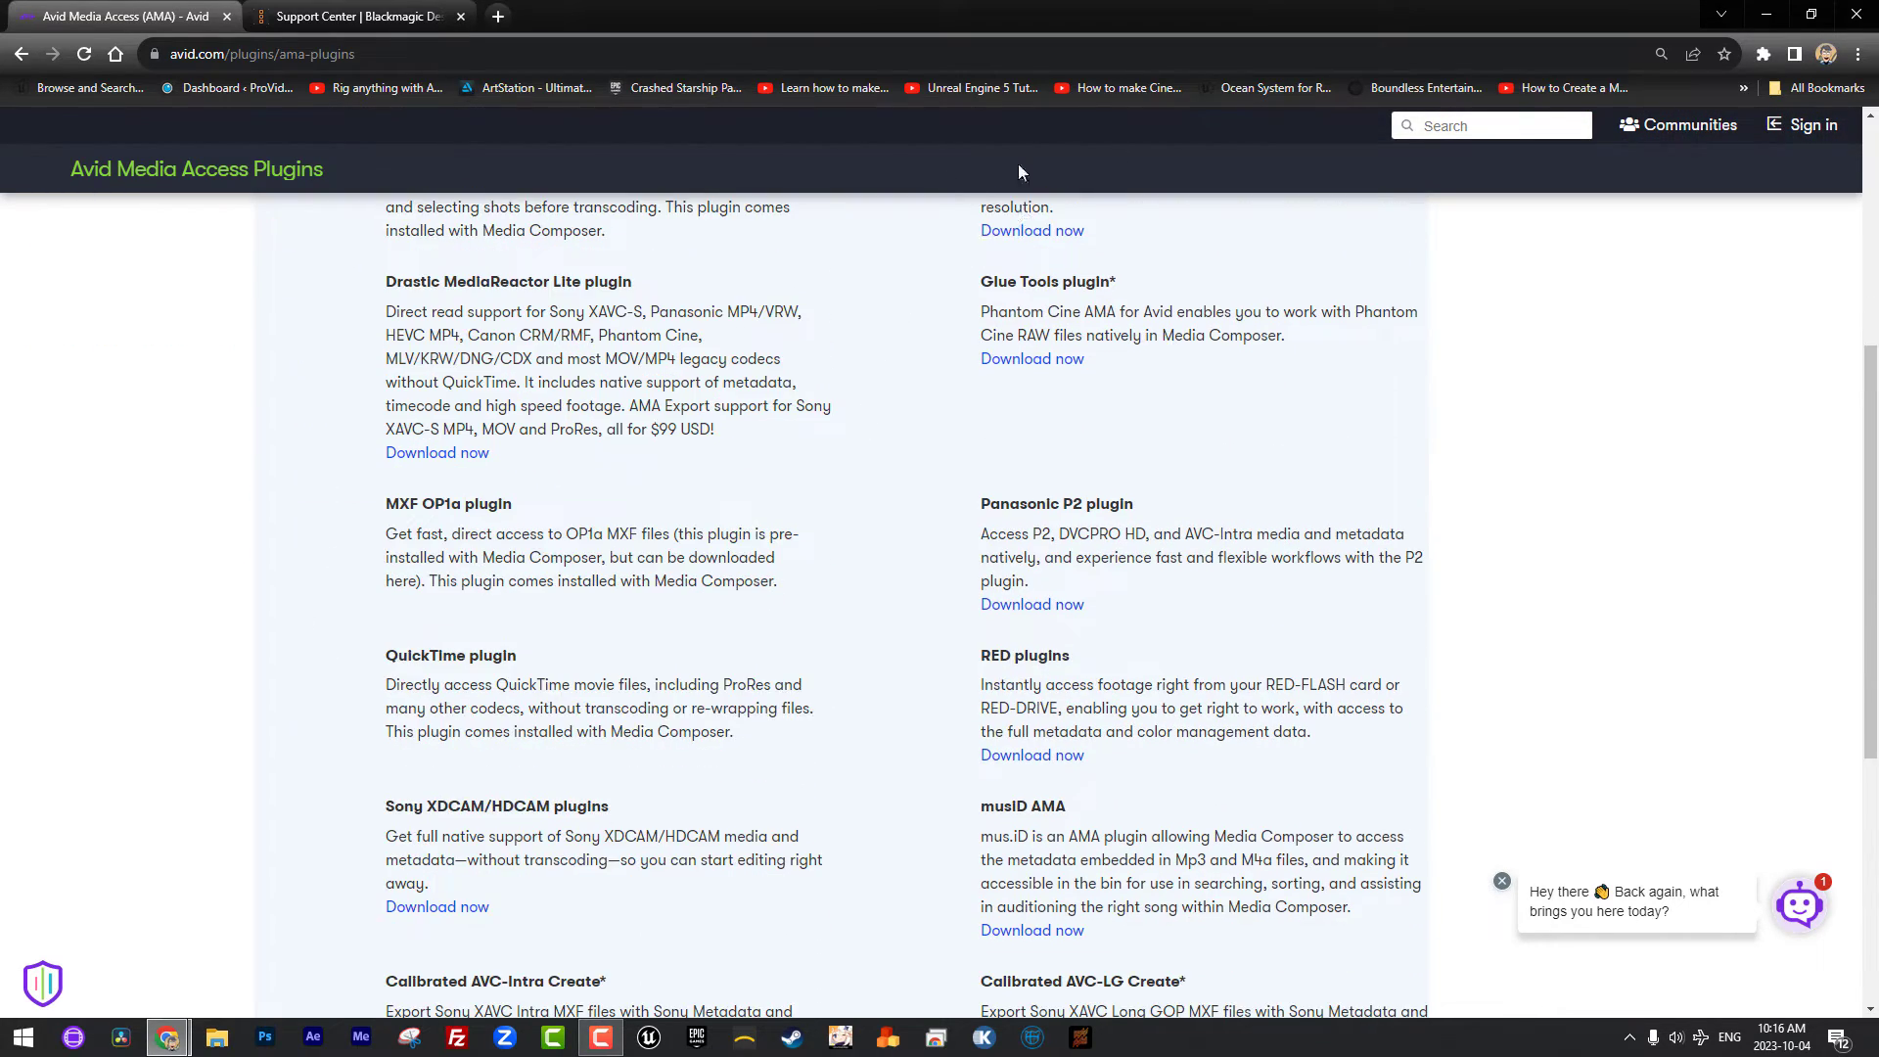
scroll(864, 642, down, 2)
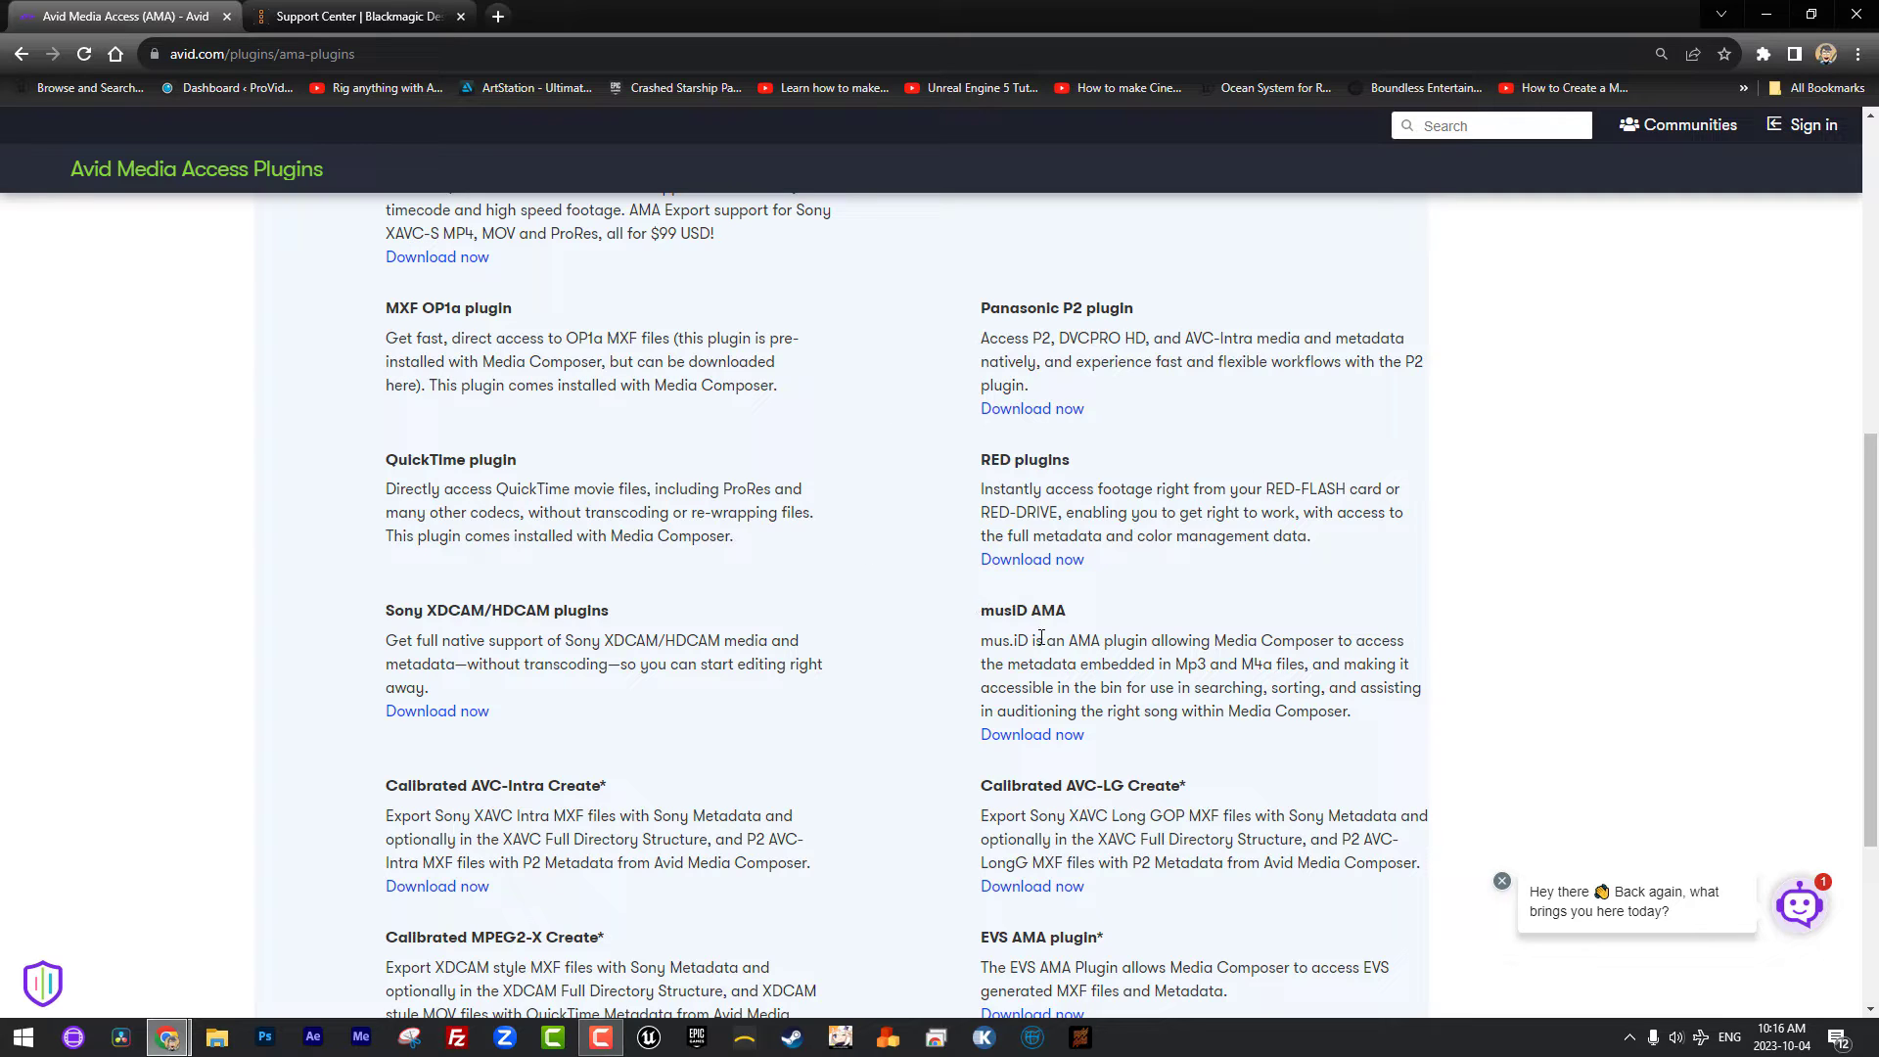
Open the RED plugin download article in a new tab and scroll to its Editor Releases table
right_click(1014, 566)
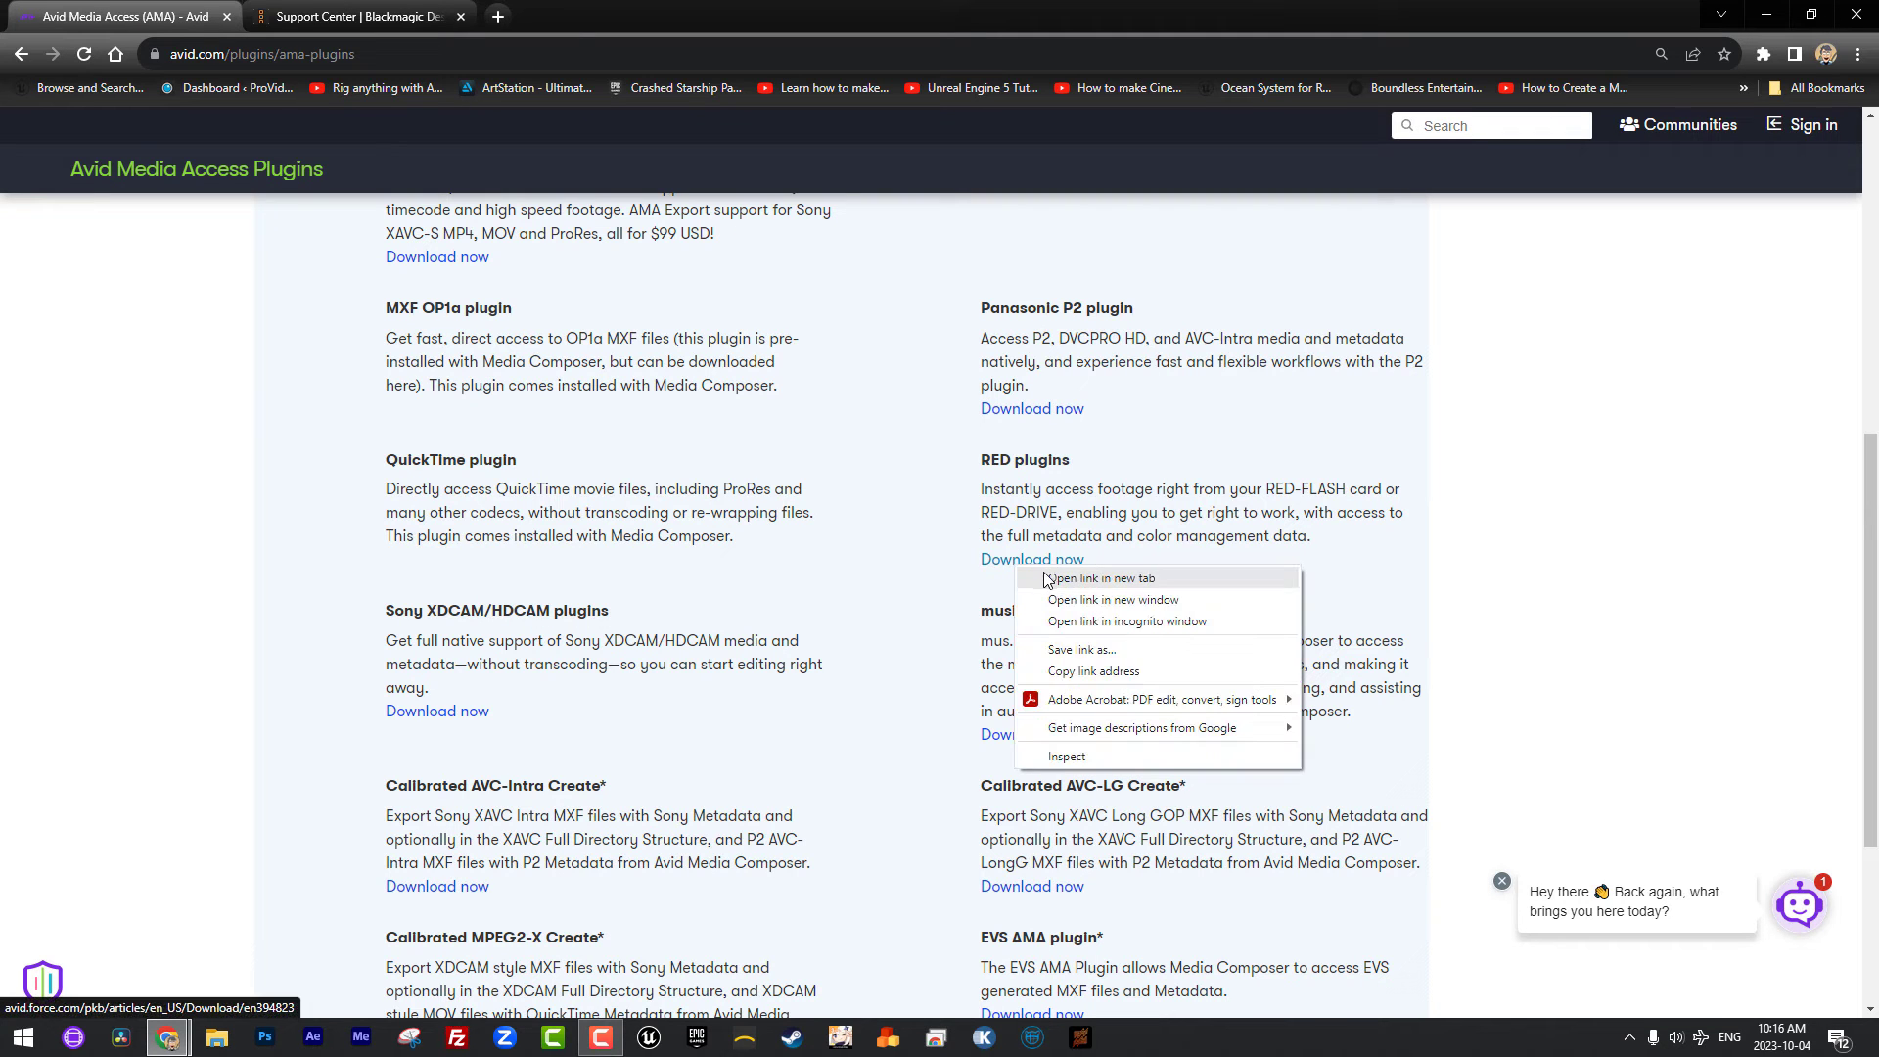
click(1047, 577)
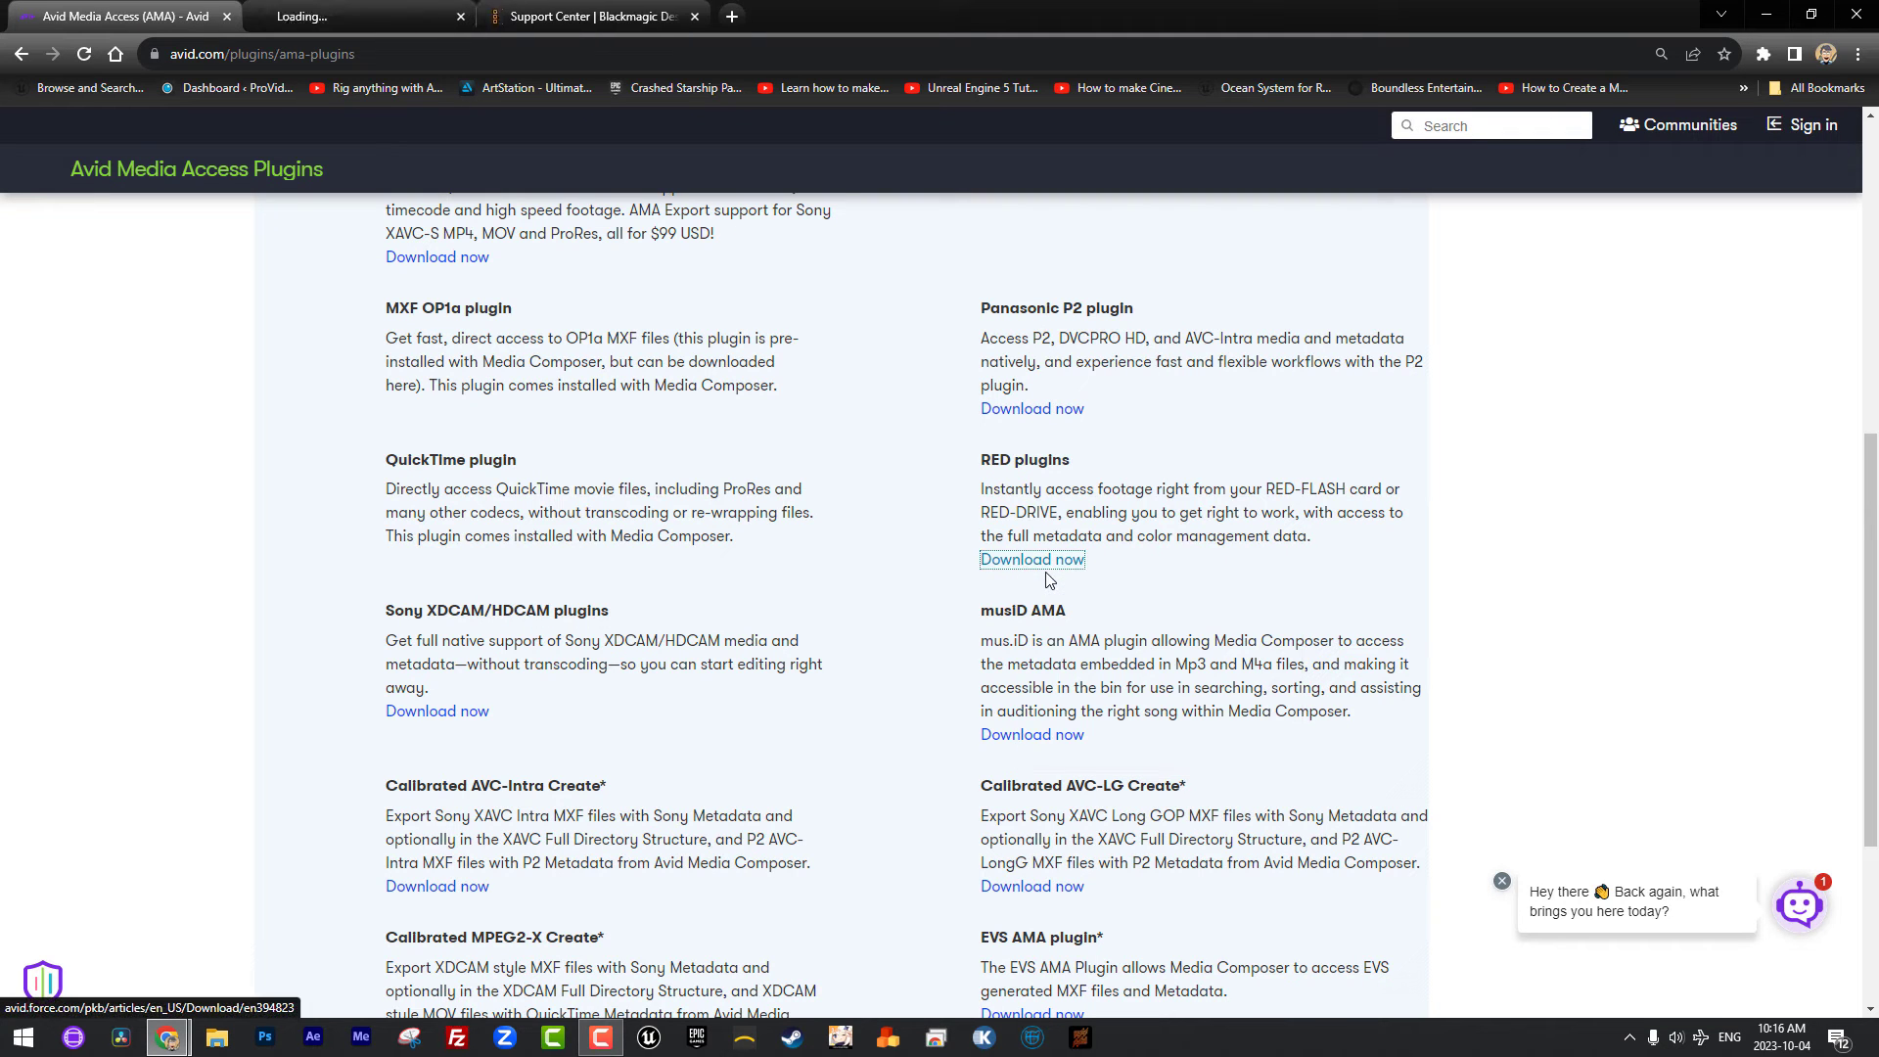
click(324, 18)
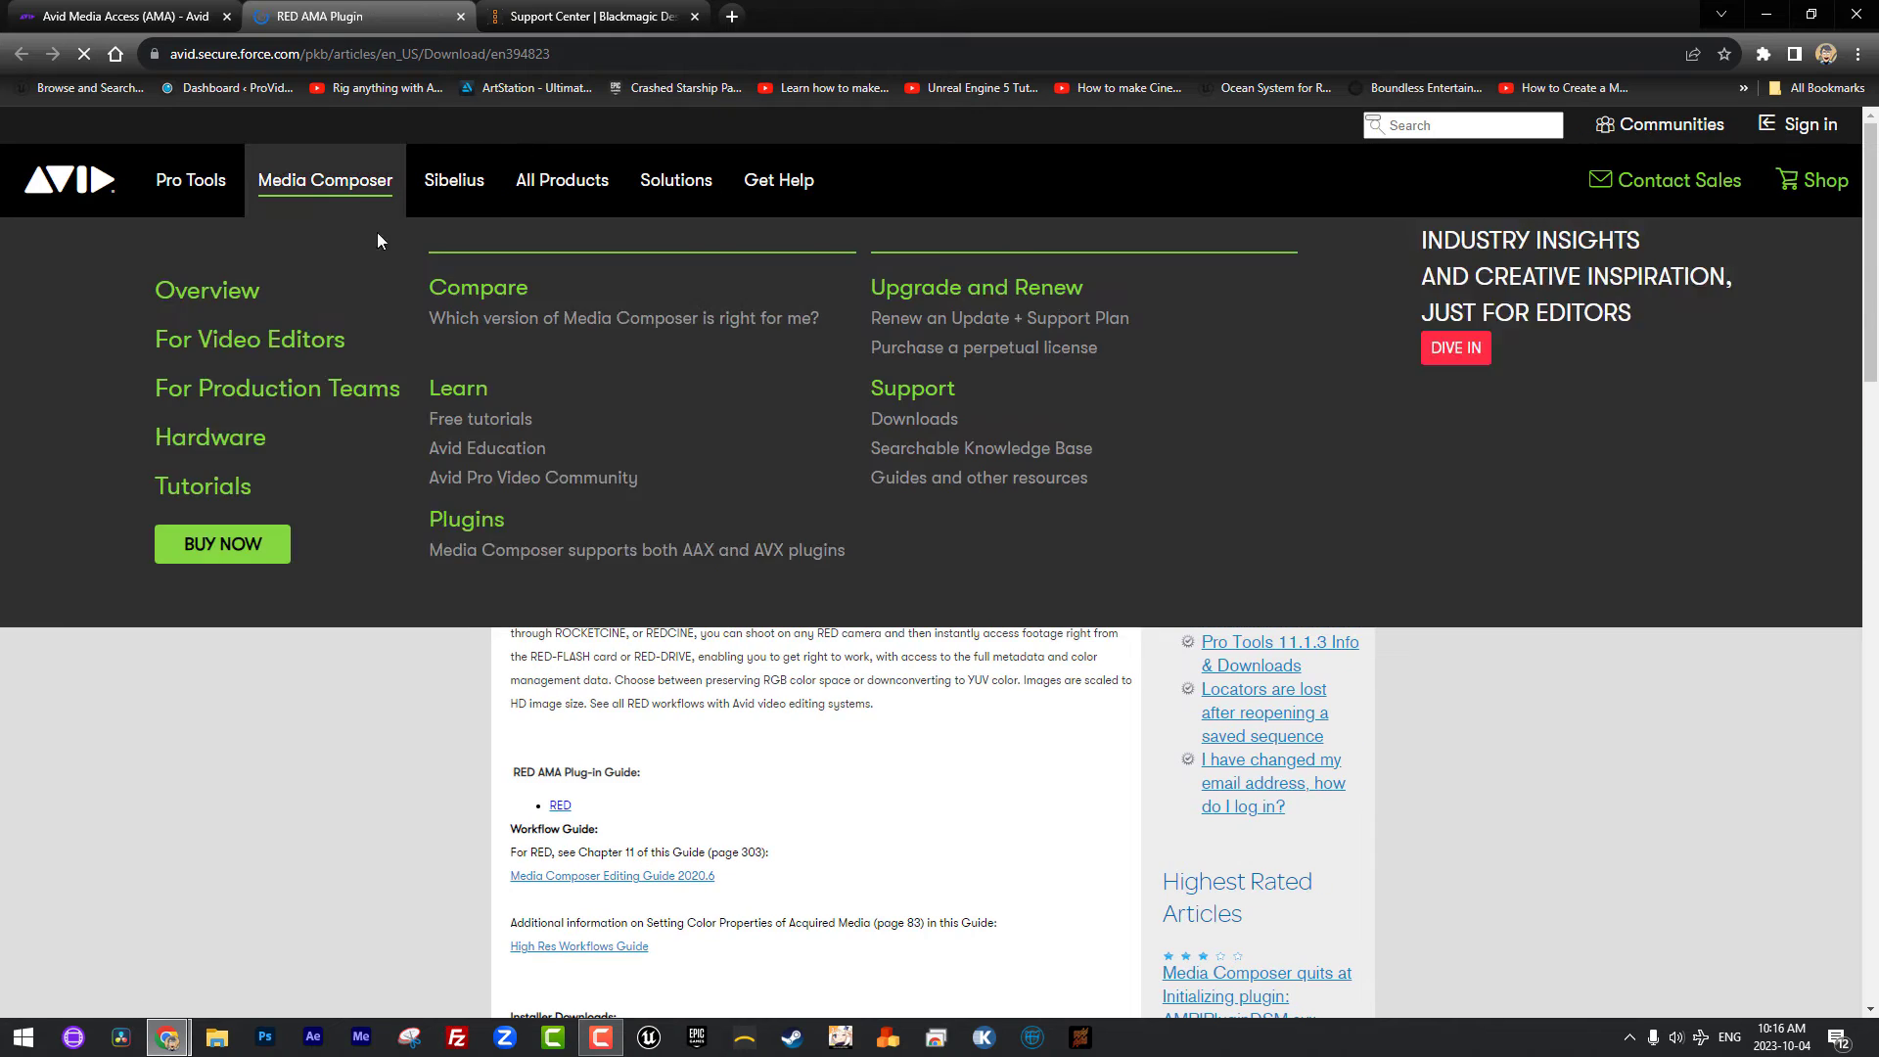
scroll(384, 719, down, 9)
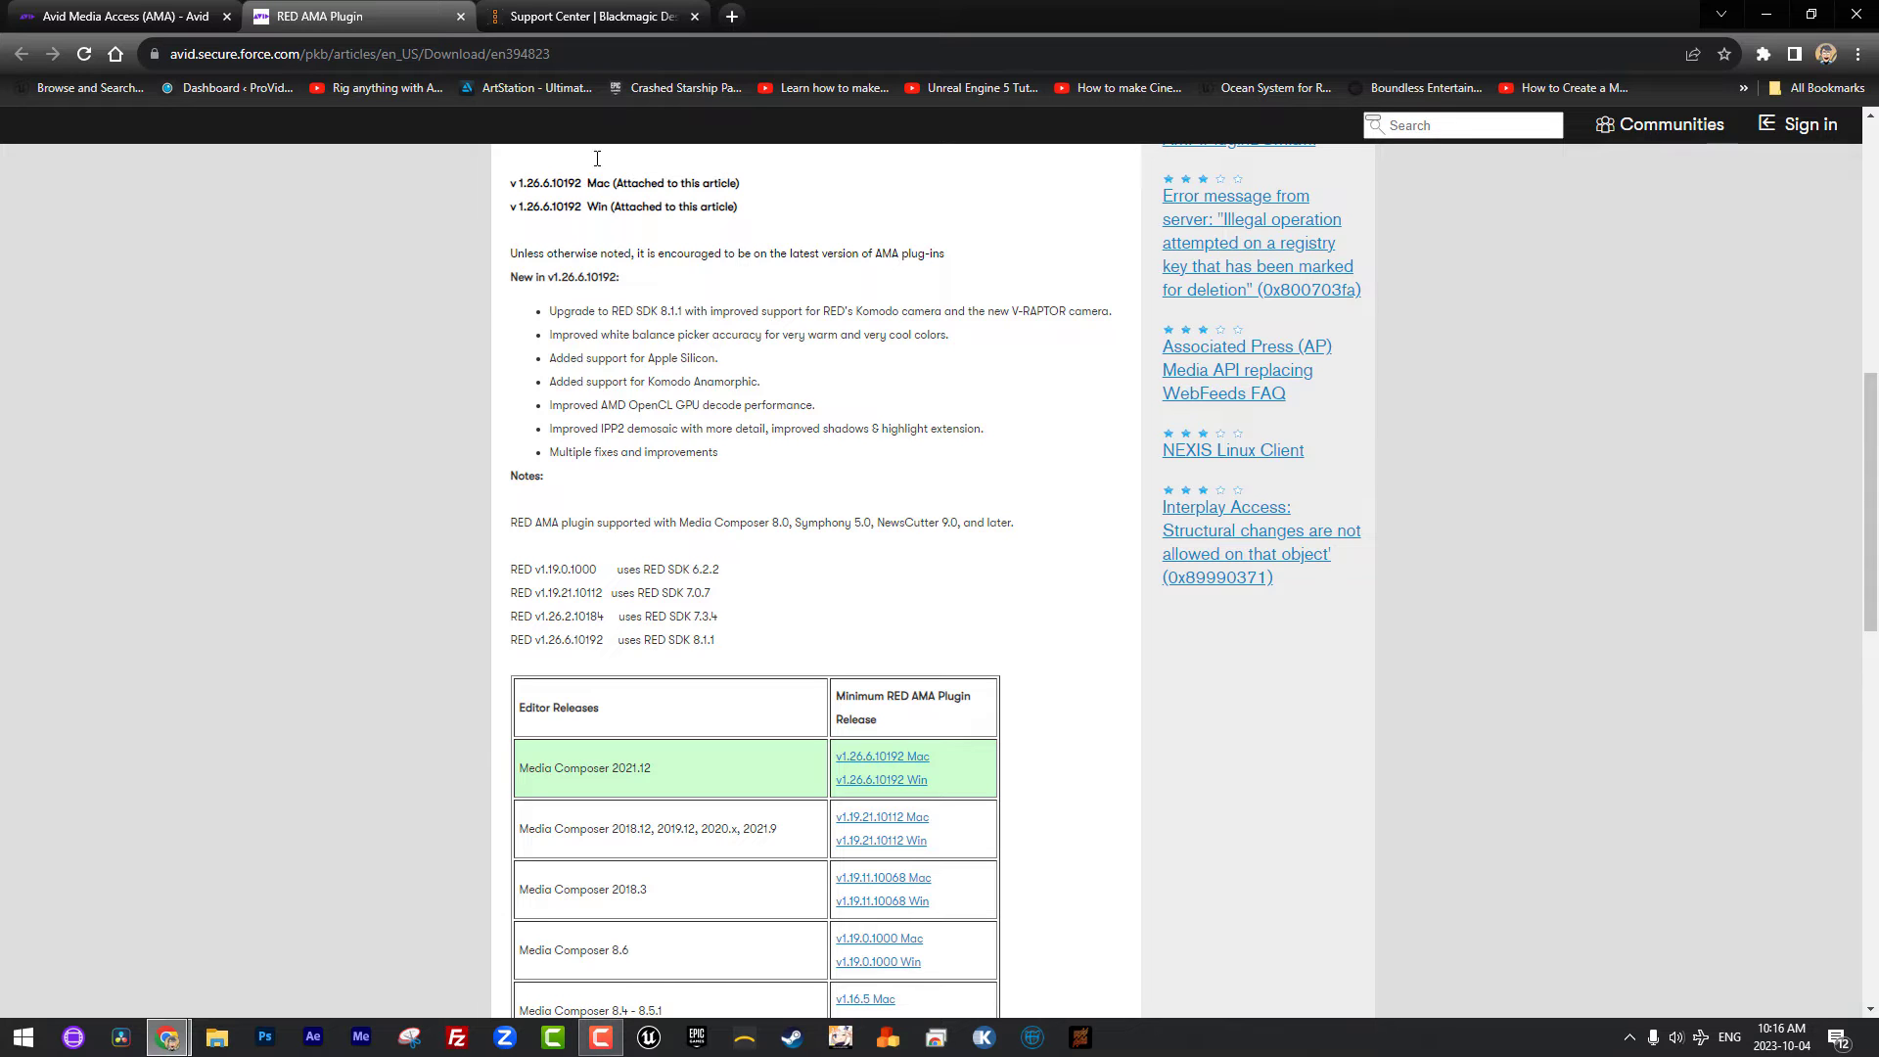
Switch to the Support Center | Blackmagic Design page
click(628, 17)
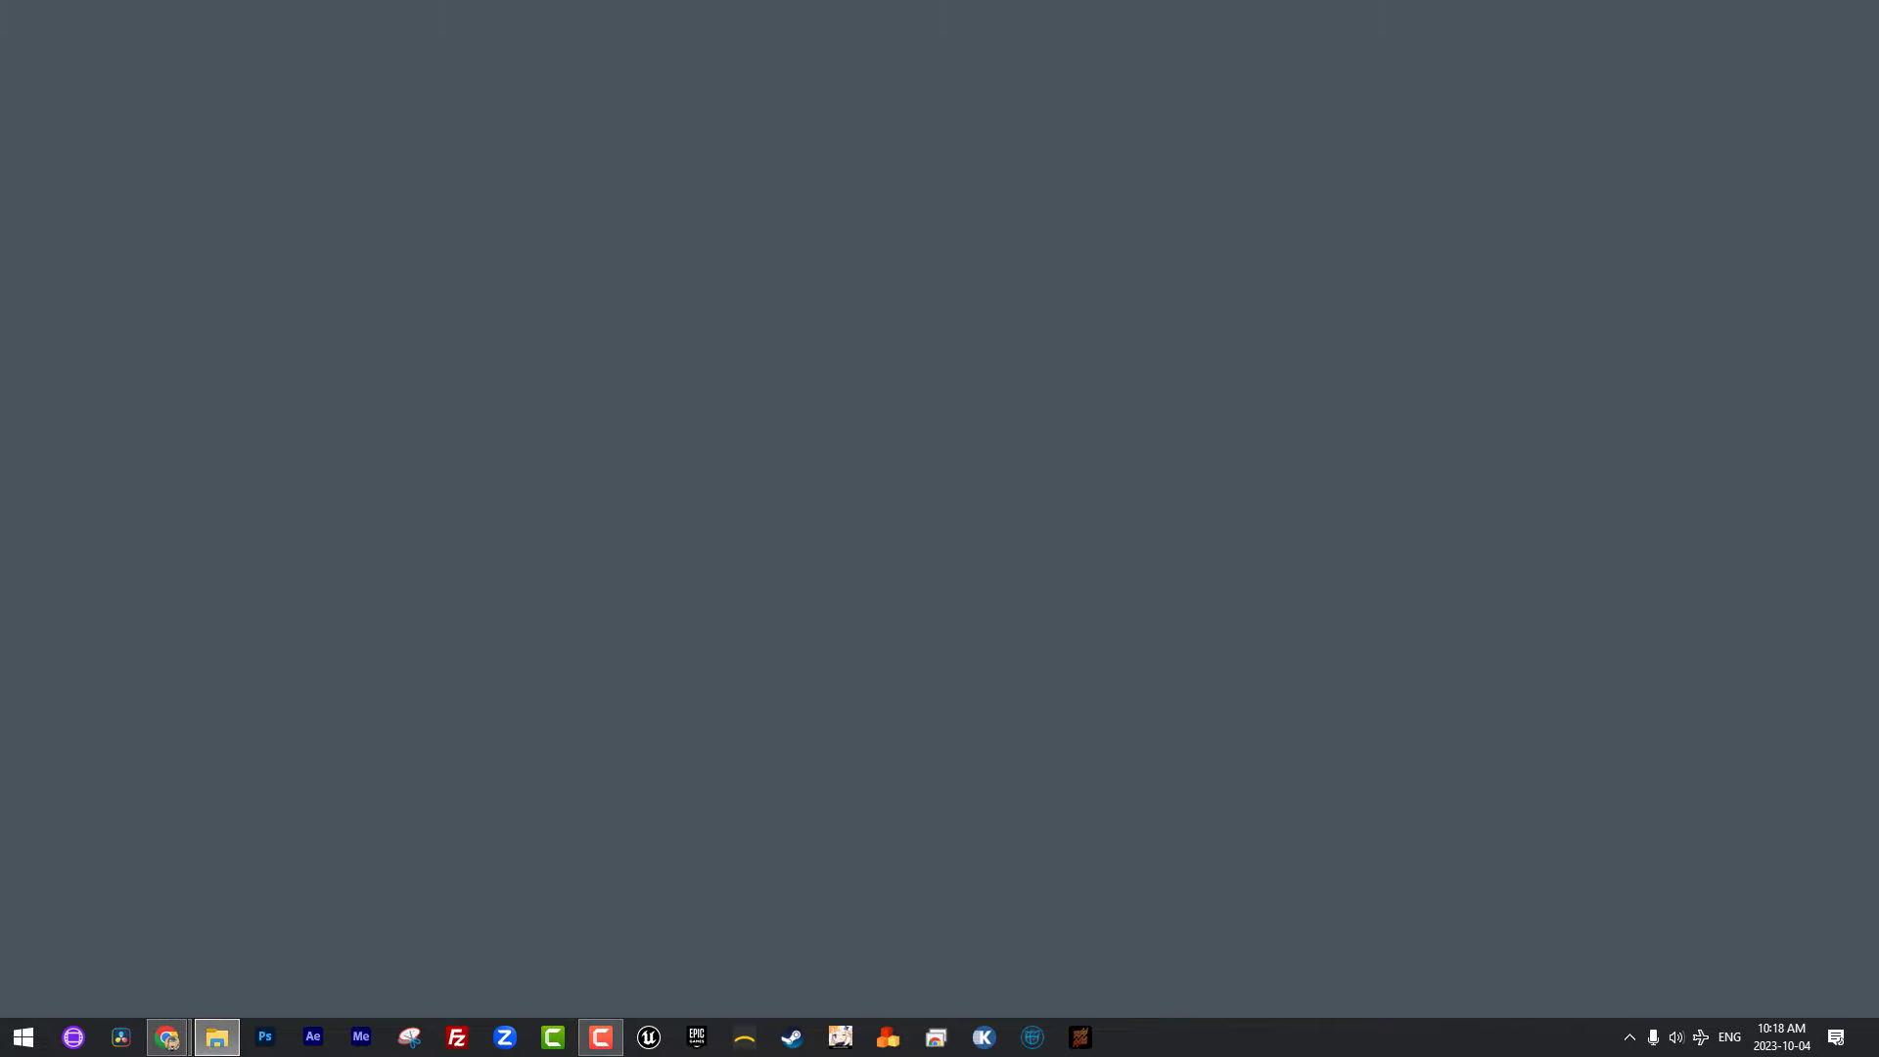
Open File Explorer, centre its window, and show the five folders on Media 1 (E:)
click(216, 1036)
drag(499, 420, 1070, 197)
scroll(579, 629, down, 4)
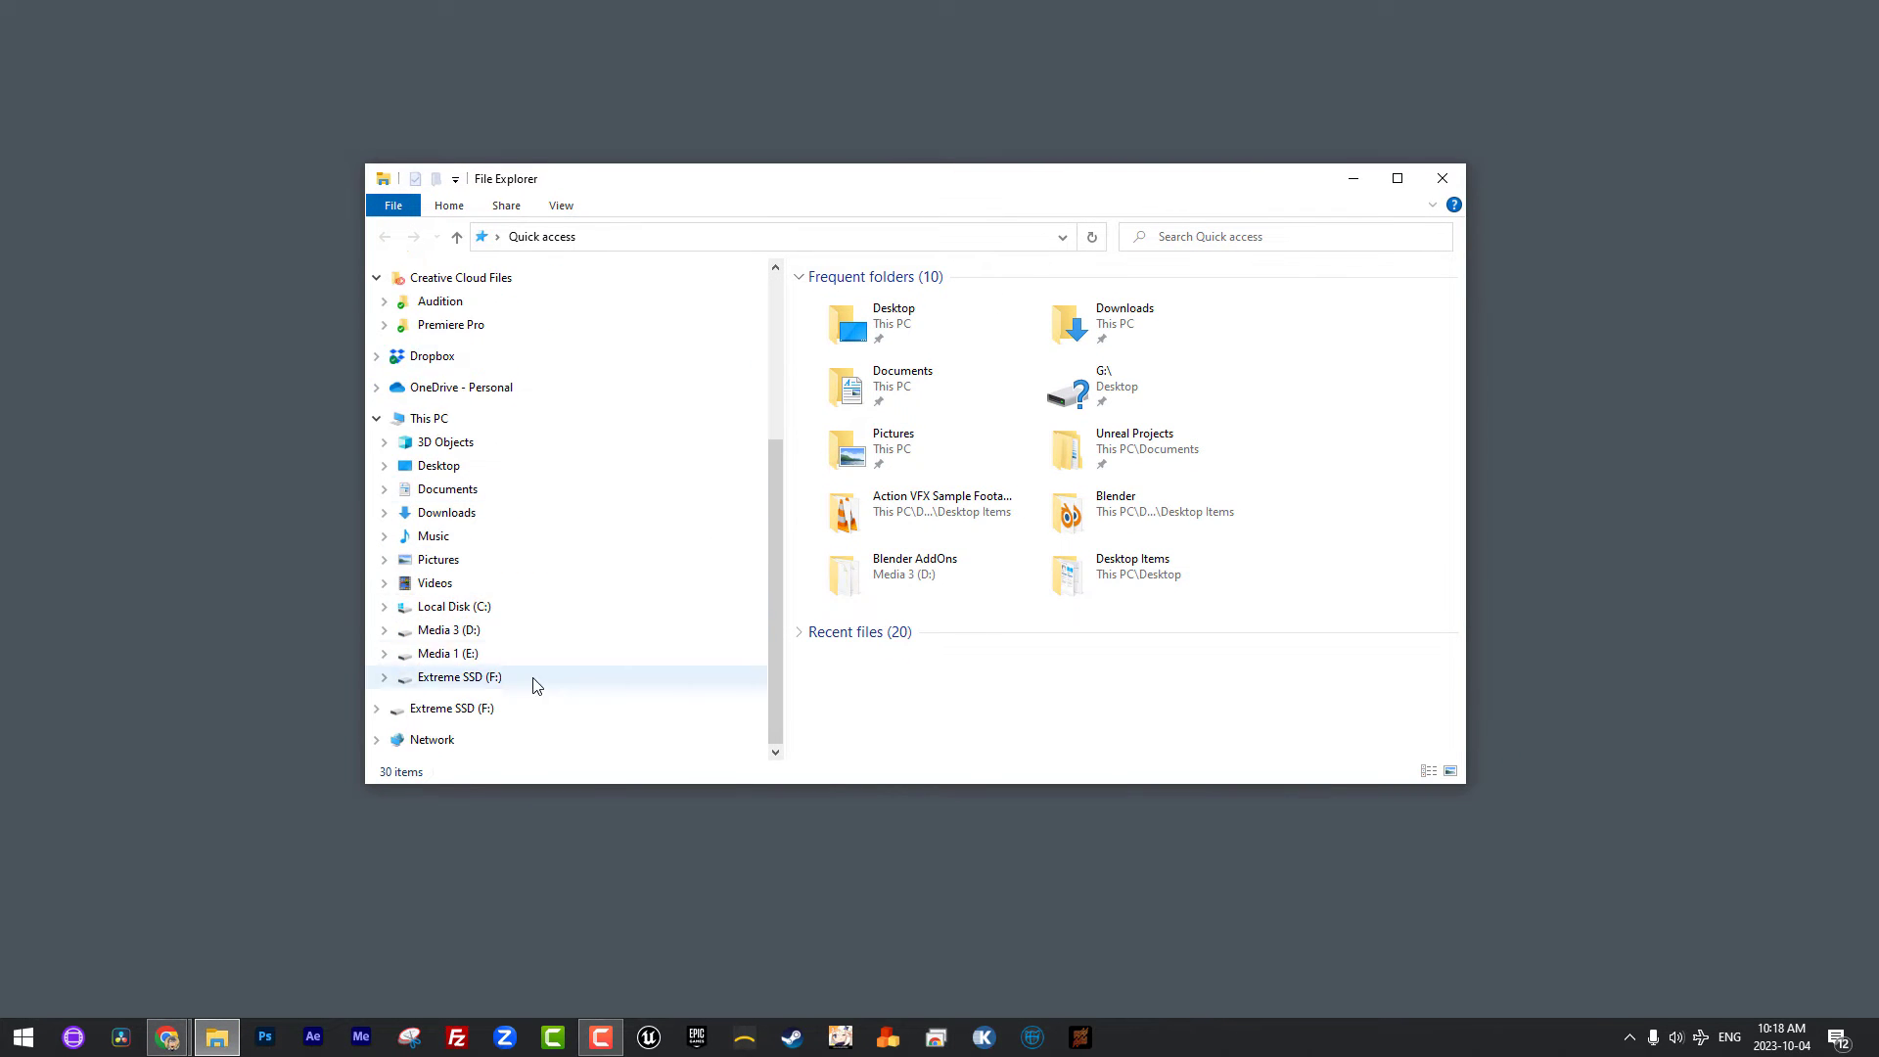
click(447, 653)
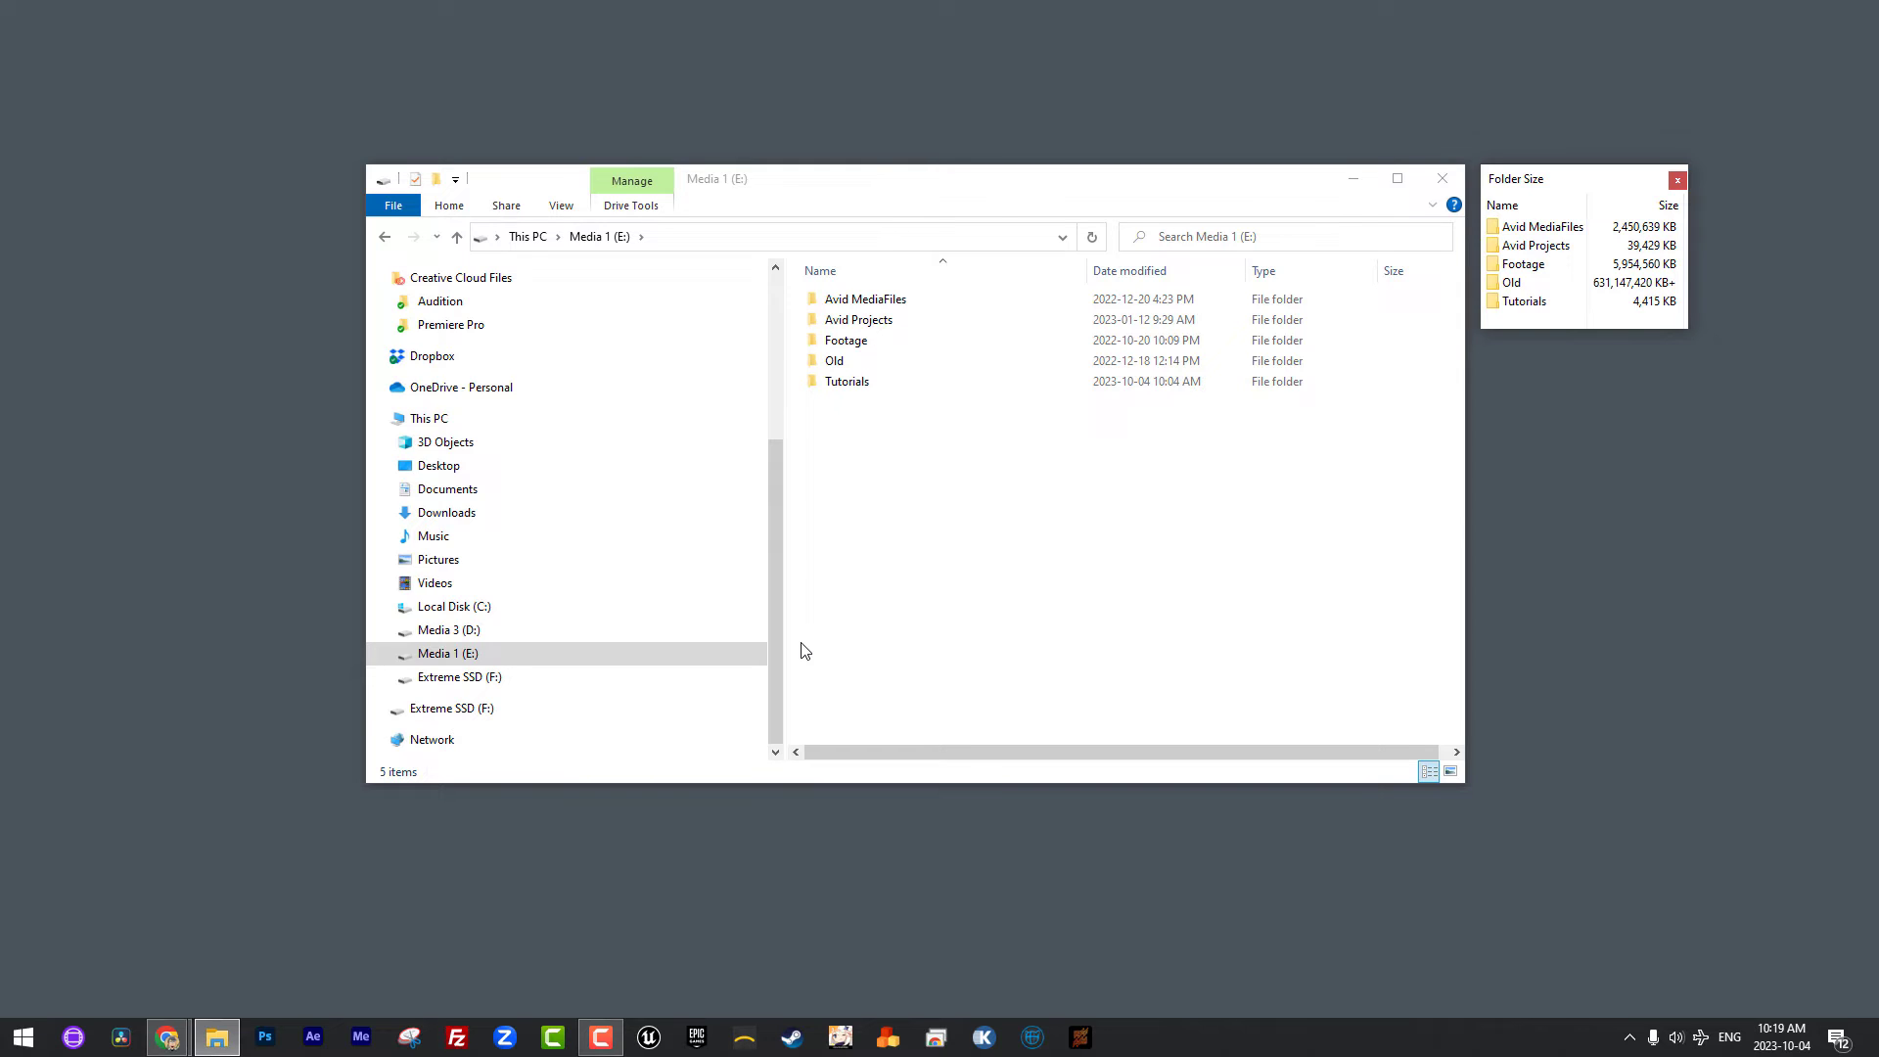
click(1070, 514)
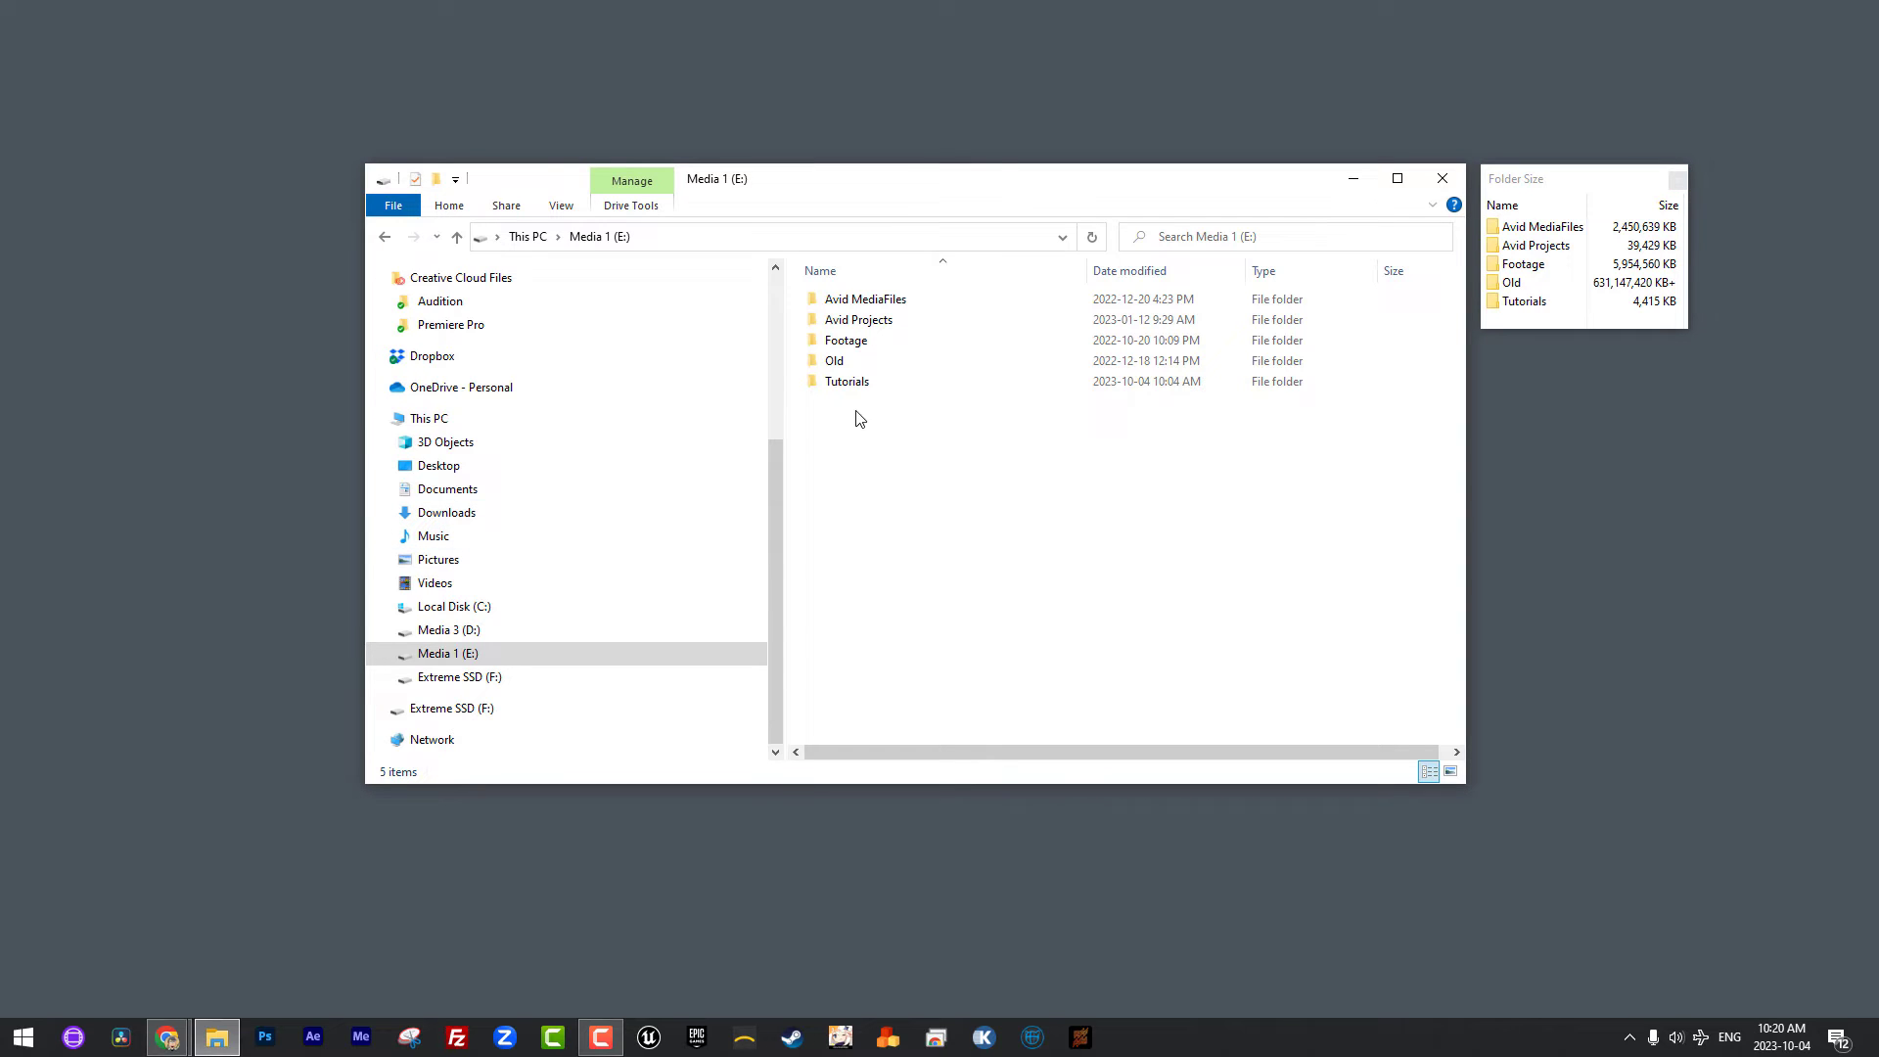
mouse_move(890, 329)
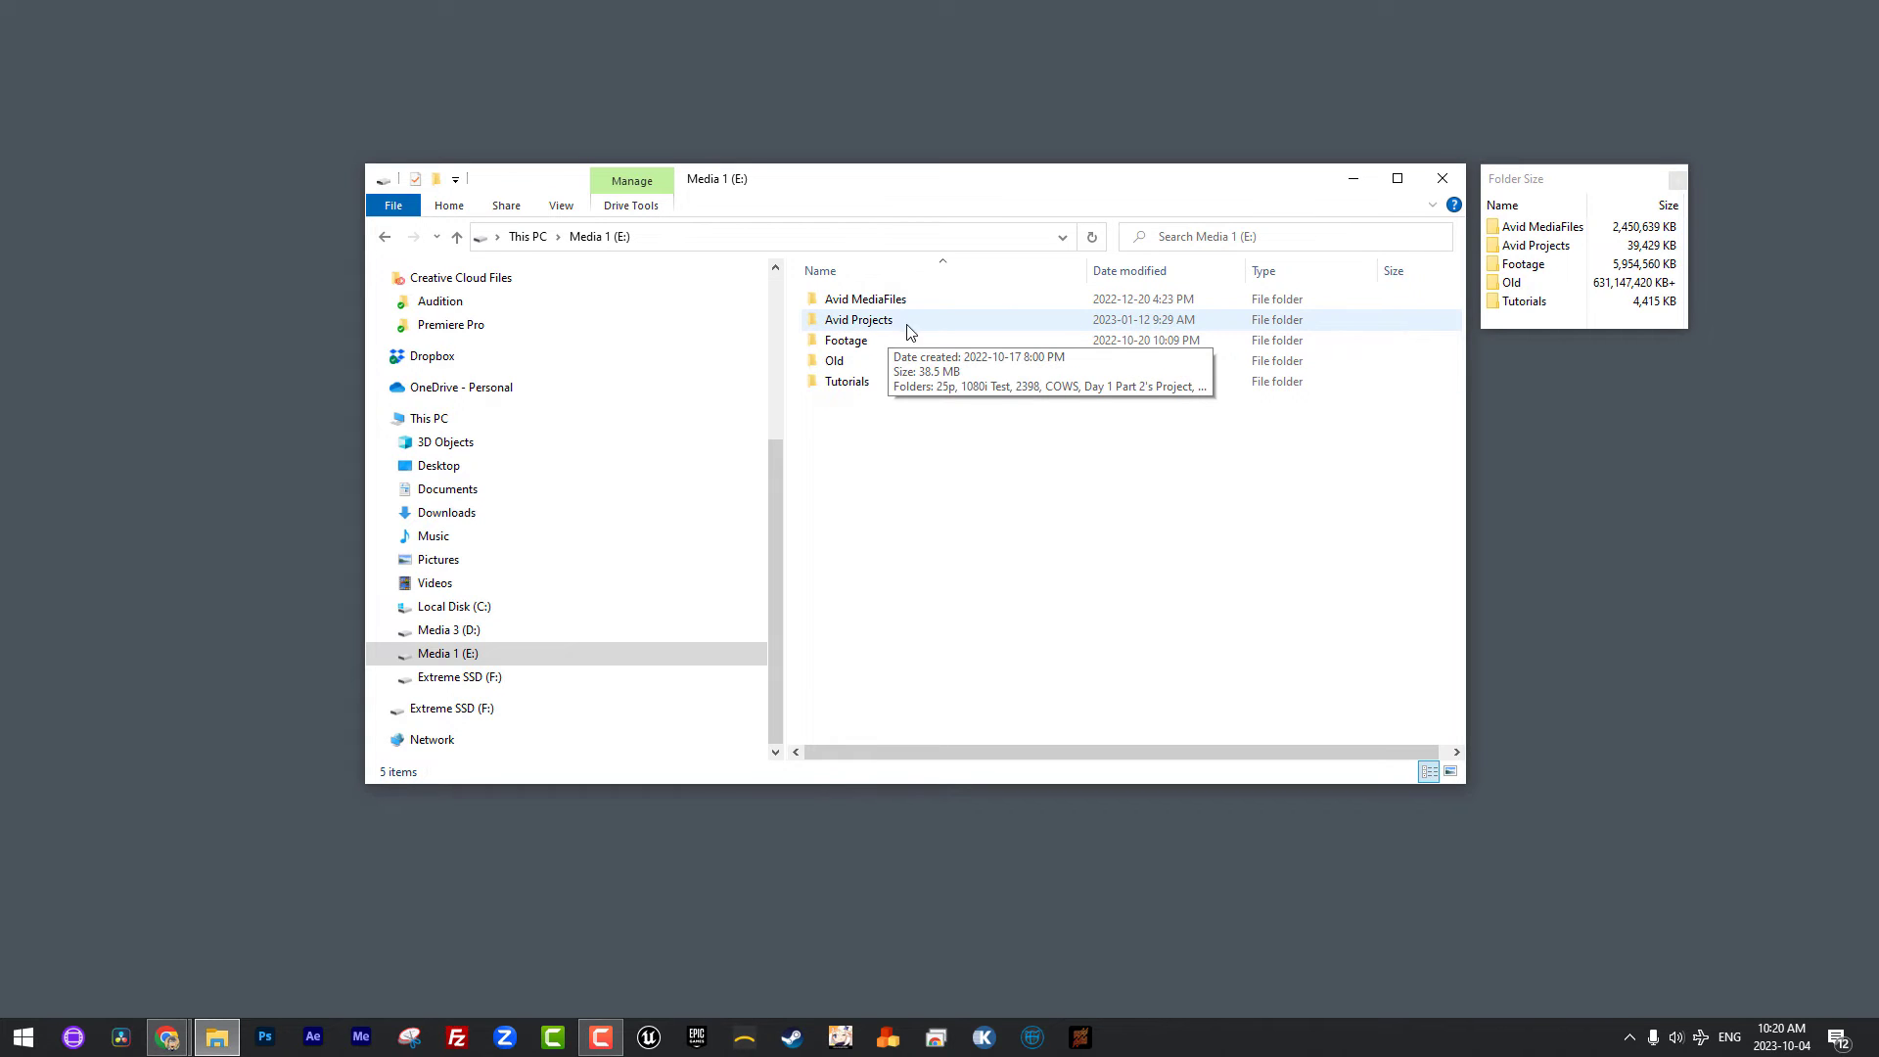
mouse_move(947, 309)
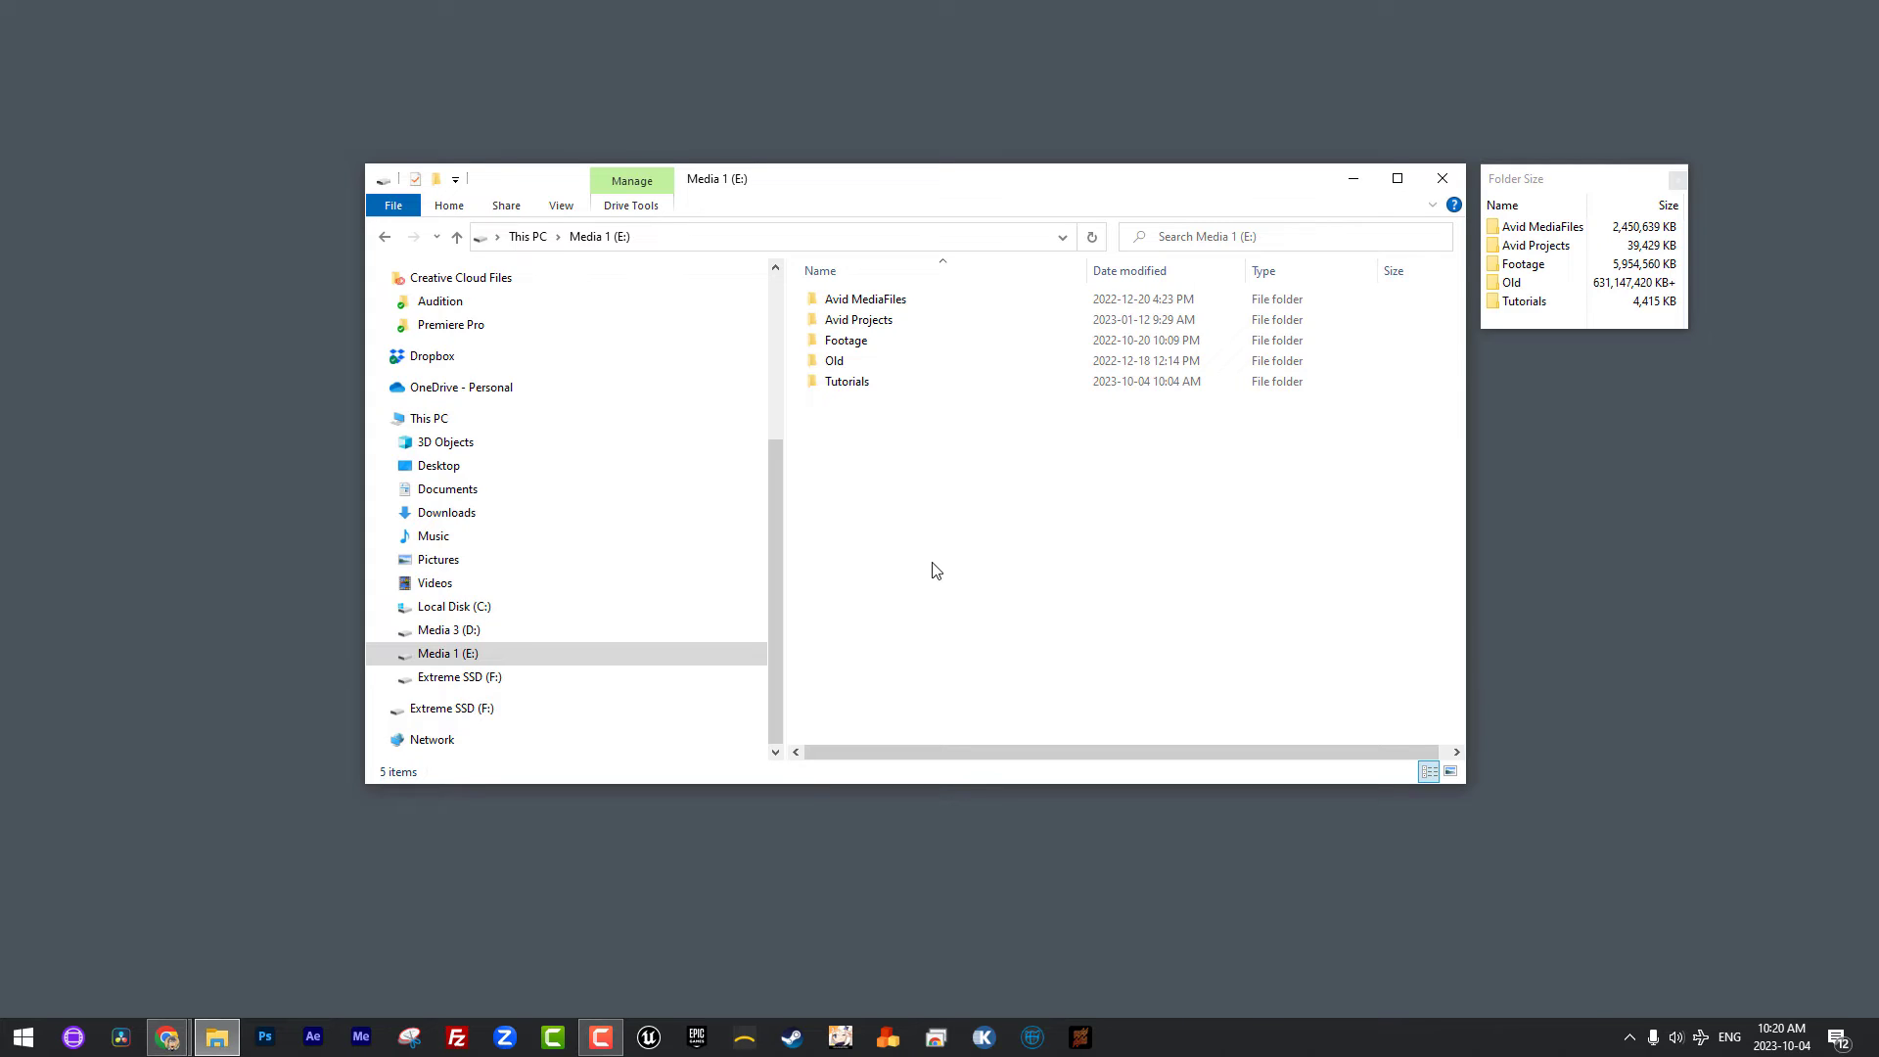
Go into Avid Projects and open the 25p folder, listing its 8 items
double_click(893, 321)
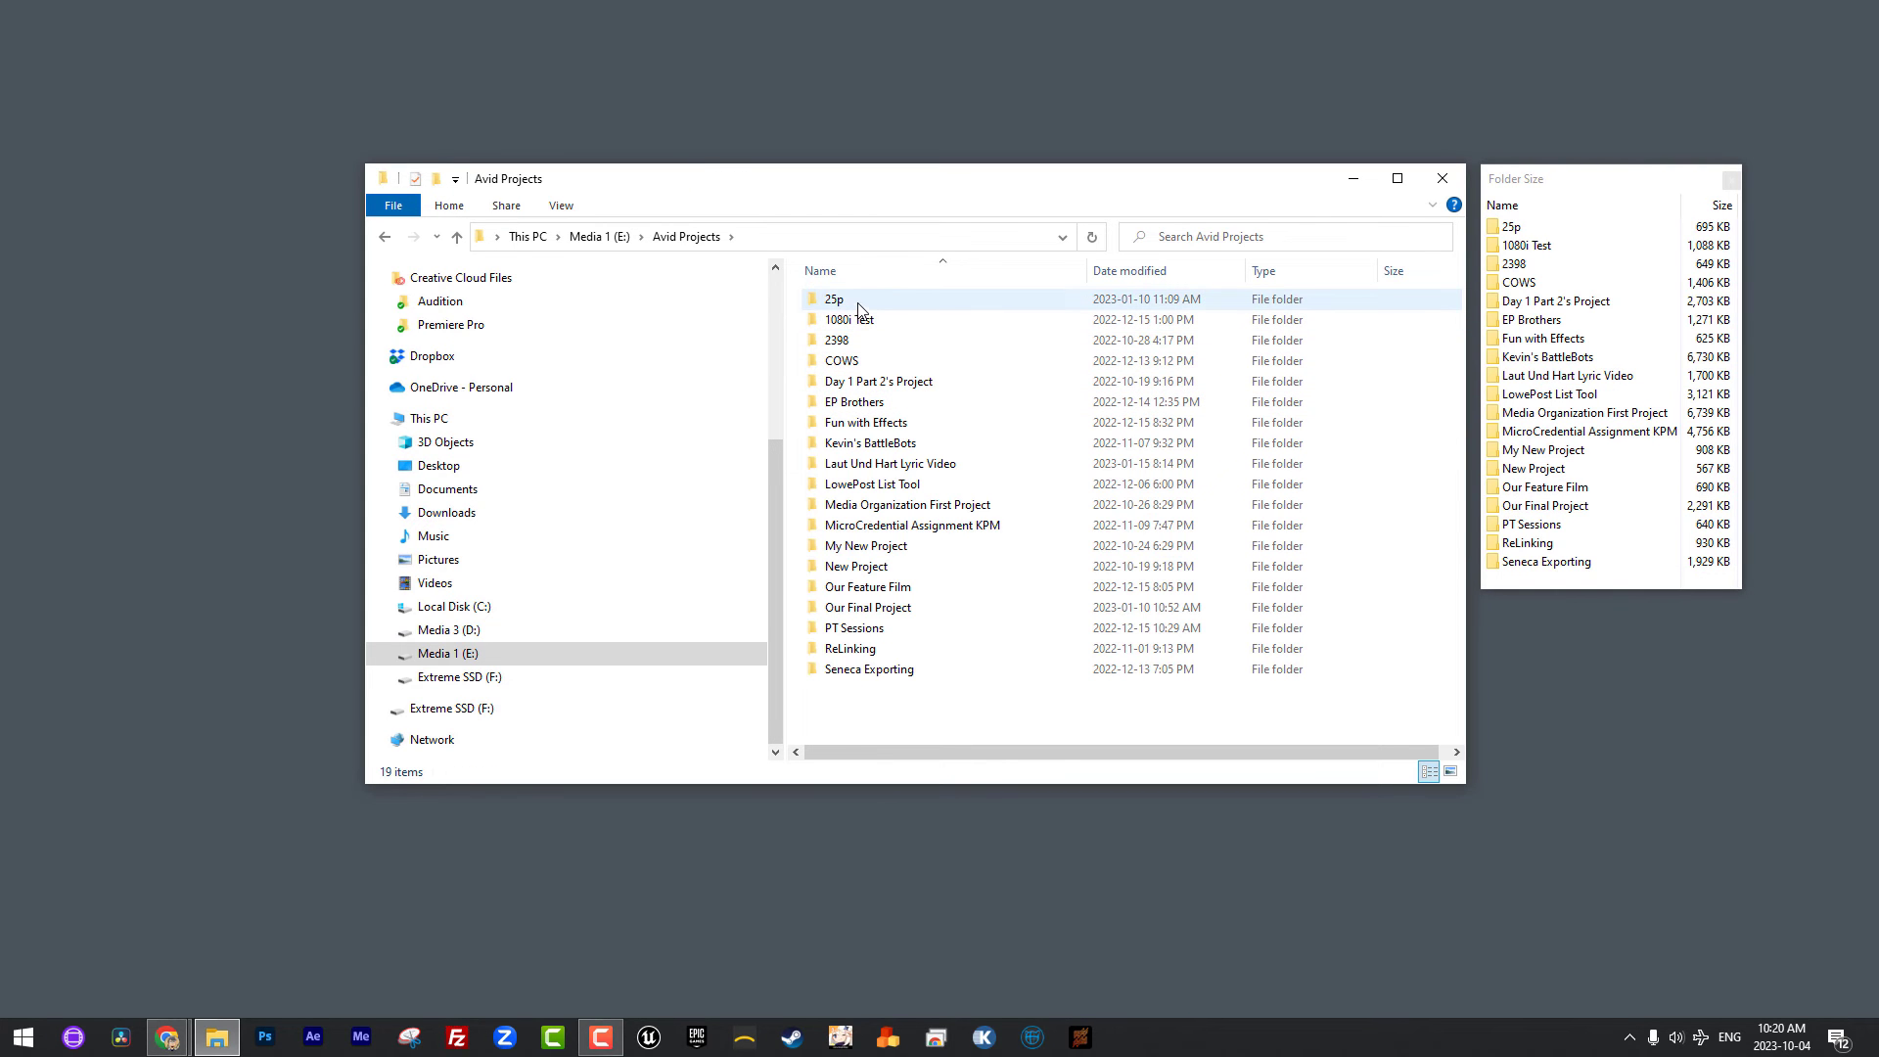
mouse_move(860, 309)
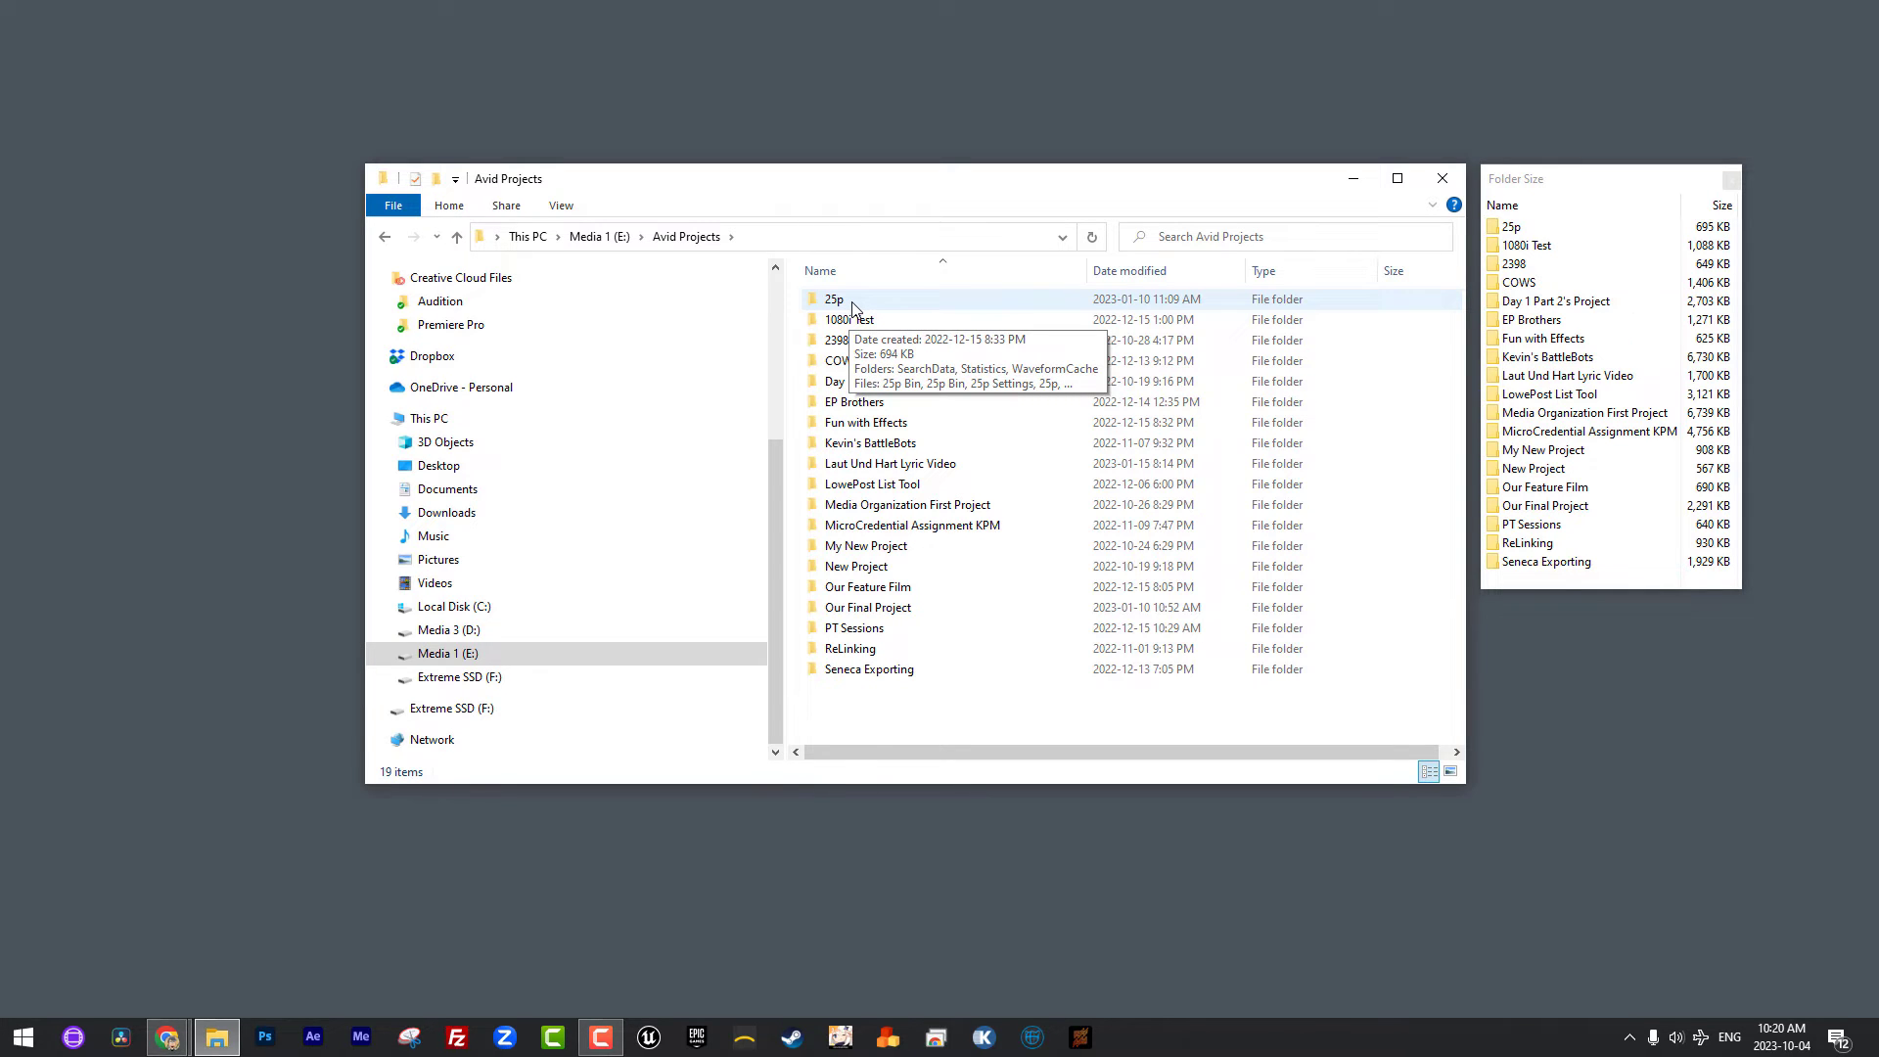
double_click(849, 304)
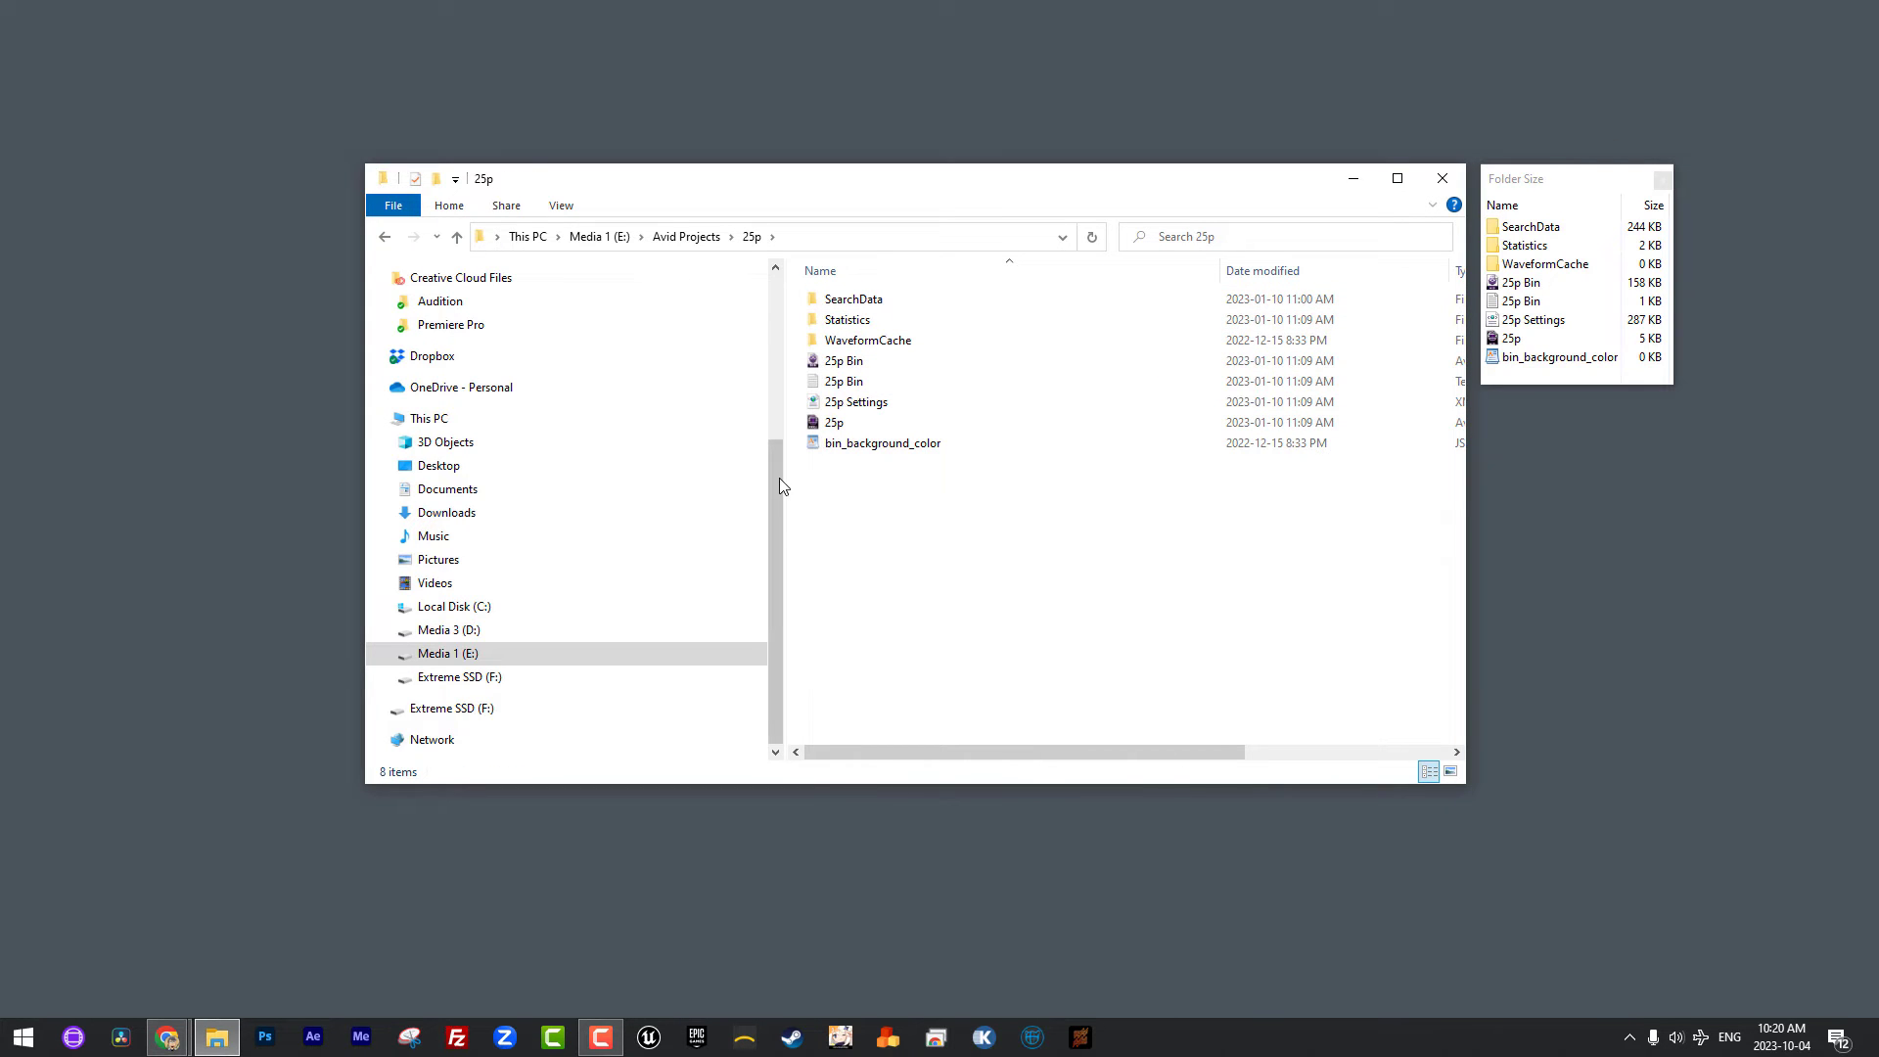
Reveal the Type column and select the 25p, 25p Settings and 25p Bin files
drag(774, 481, 577, 481)
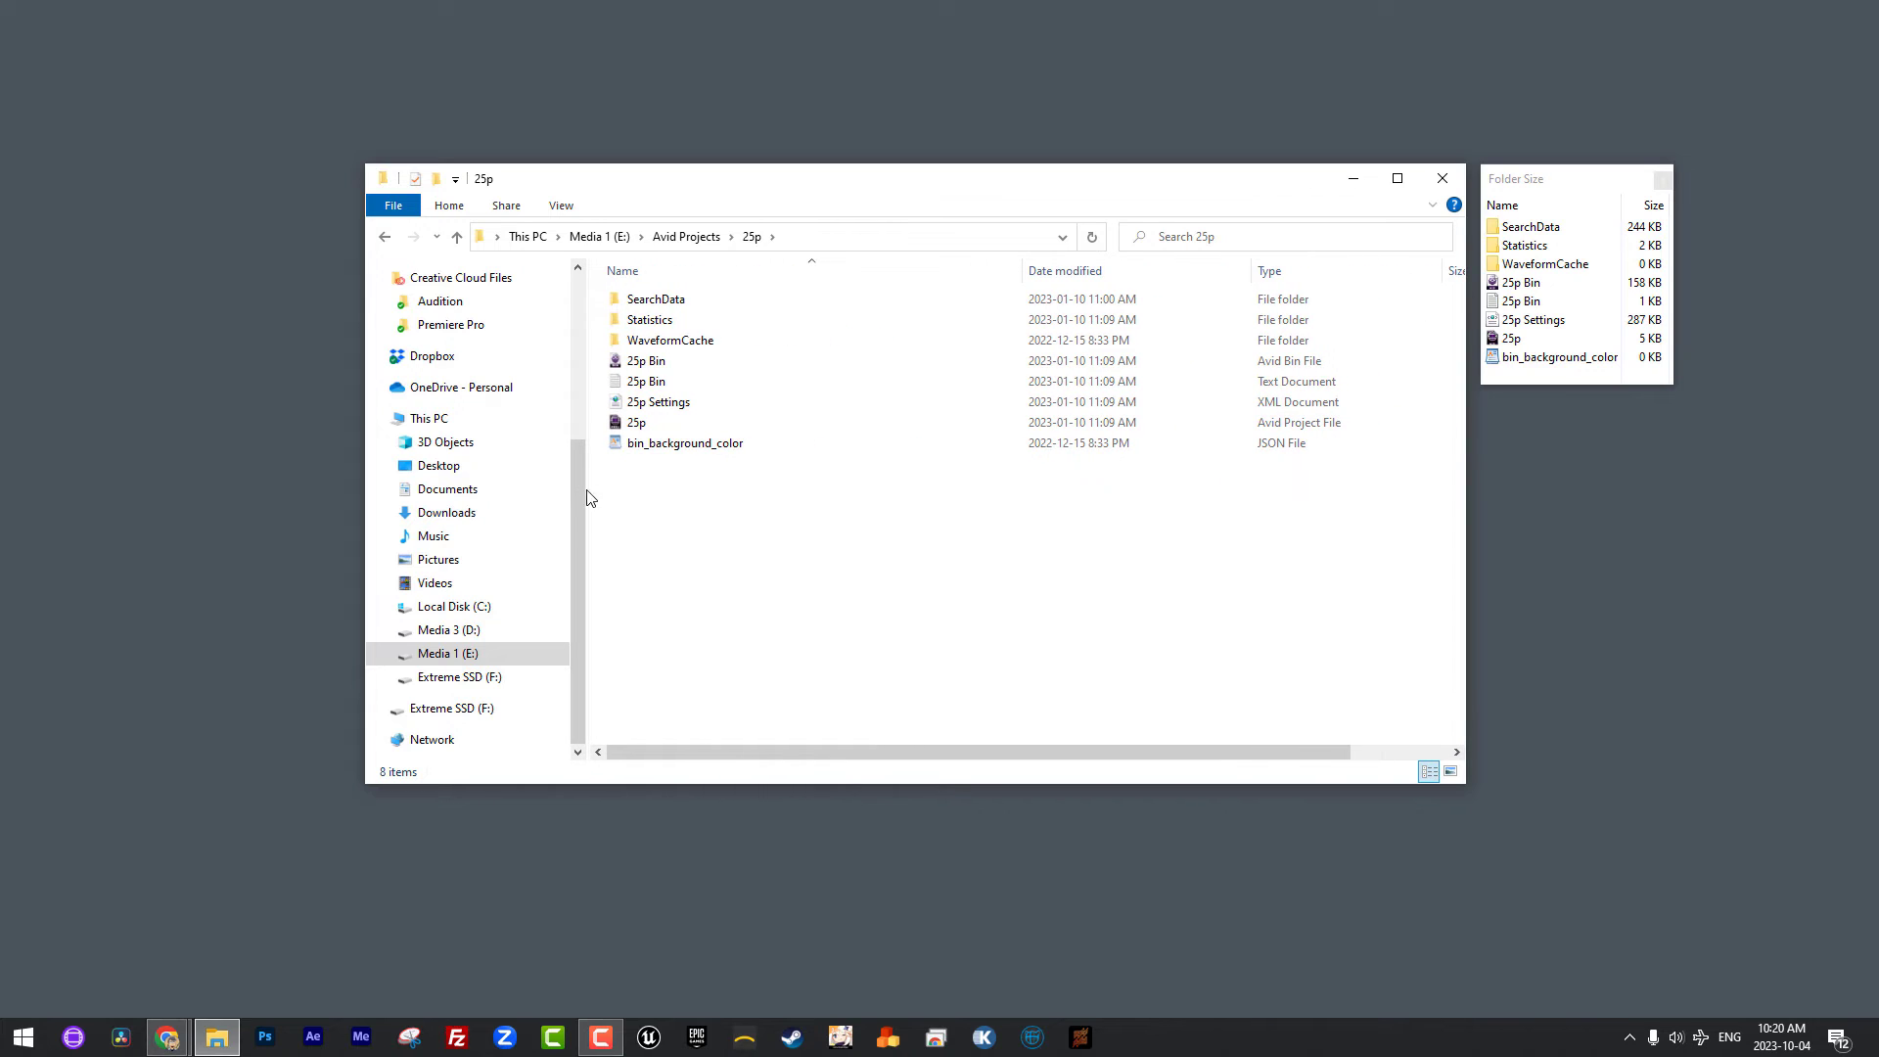
click(1288, 425)
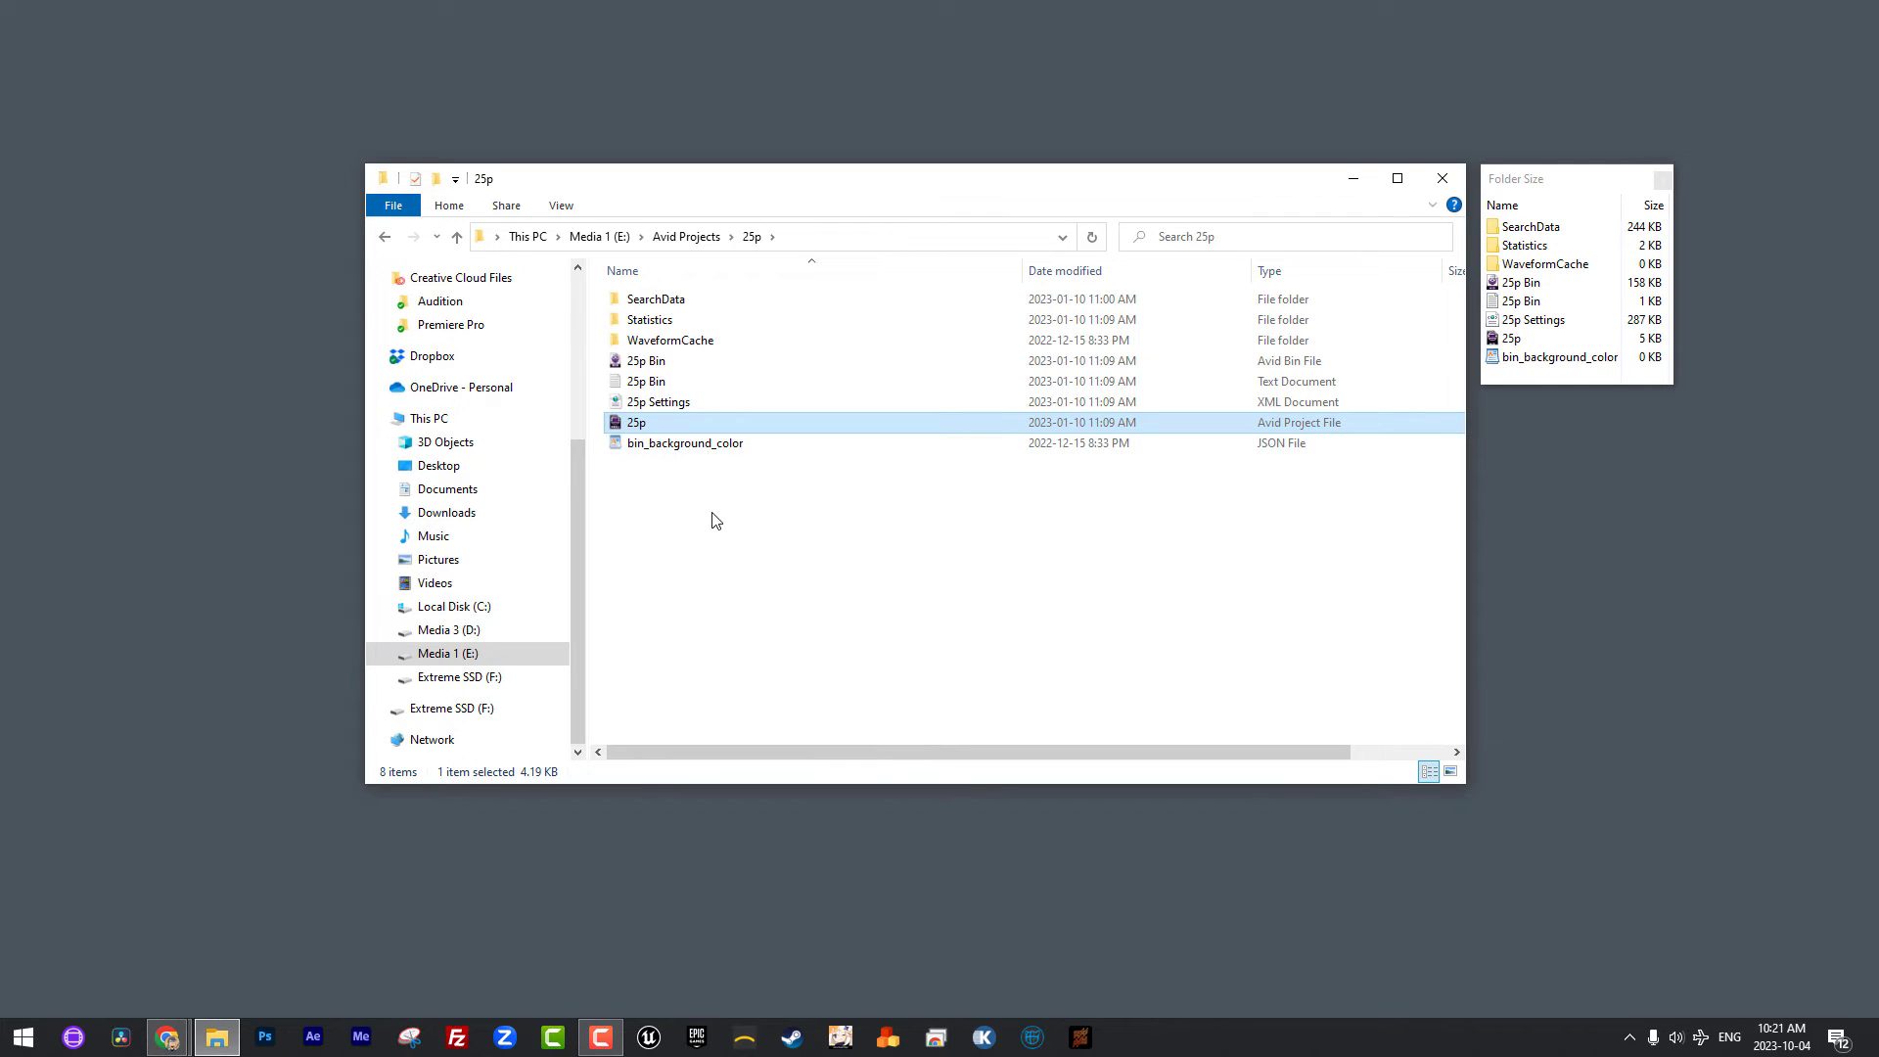
click(1284, 404)
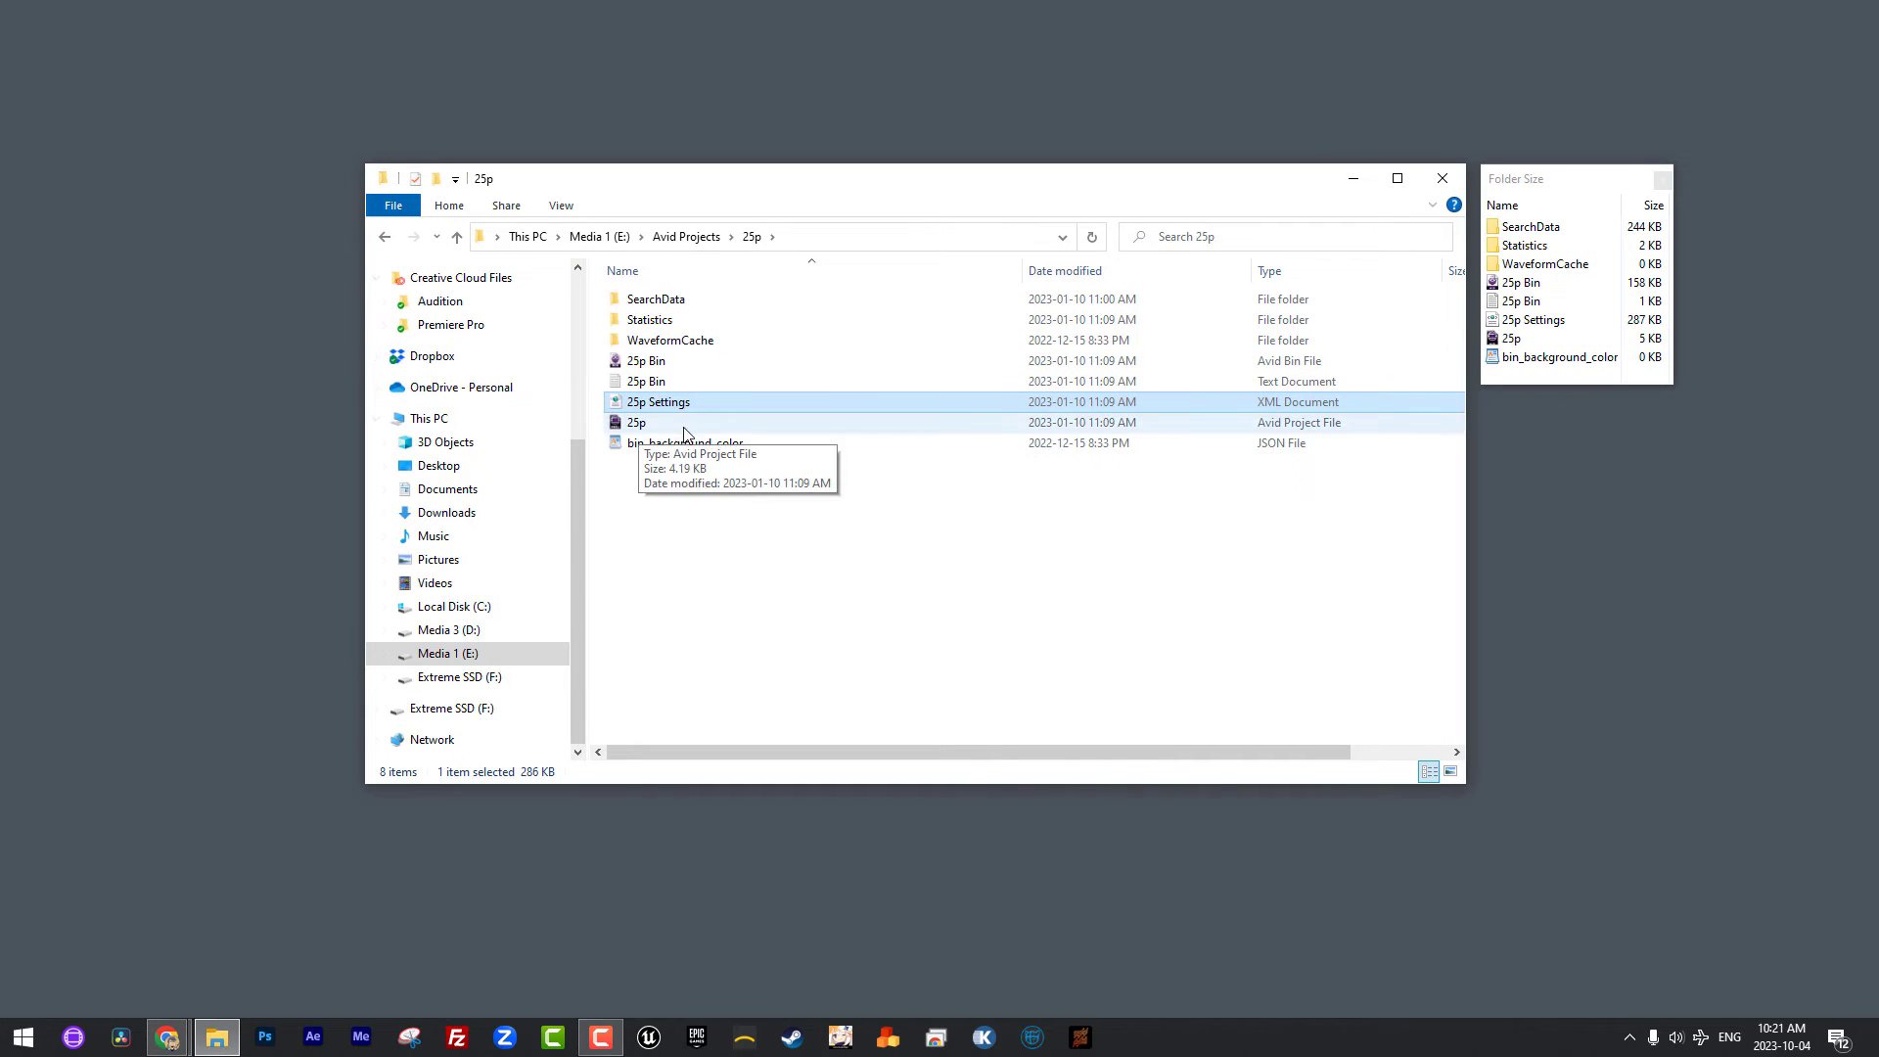
click(646, 361)
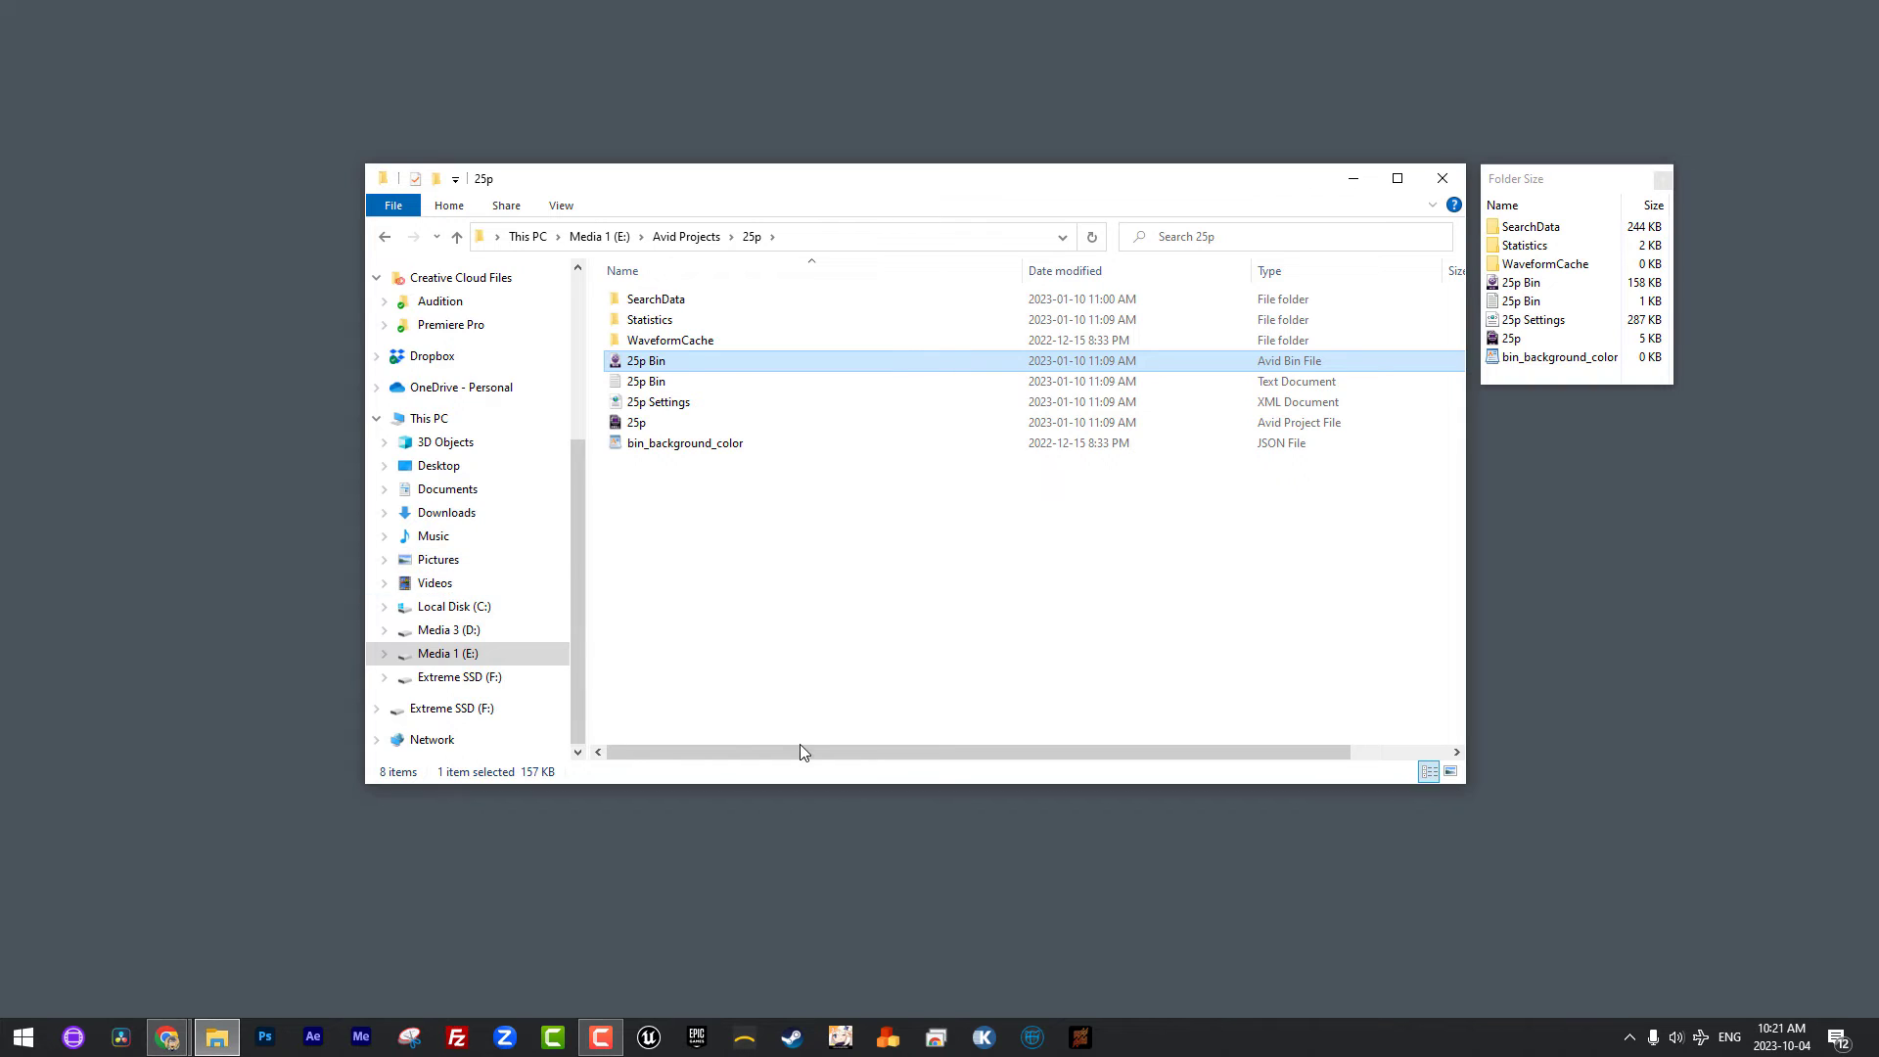
Scroll the 25p file list sideways, then go up to Avid Projects' 19 project folders
drag(800, 752, 1035, 724)
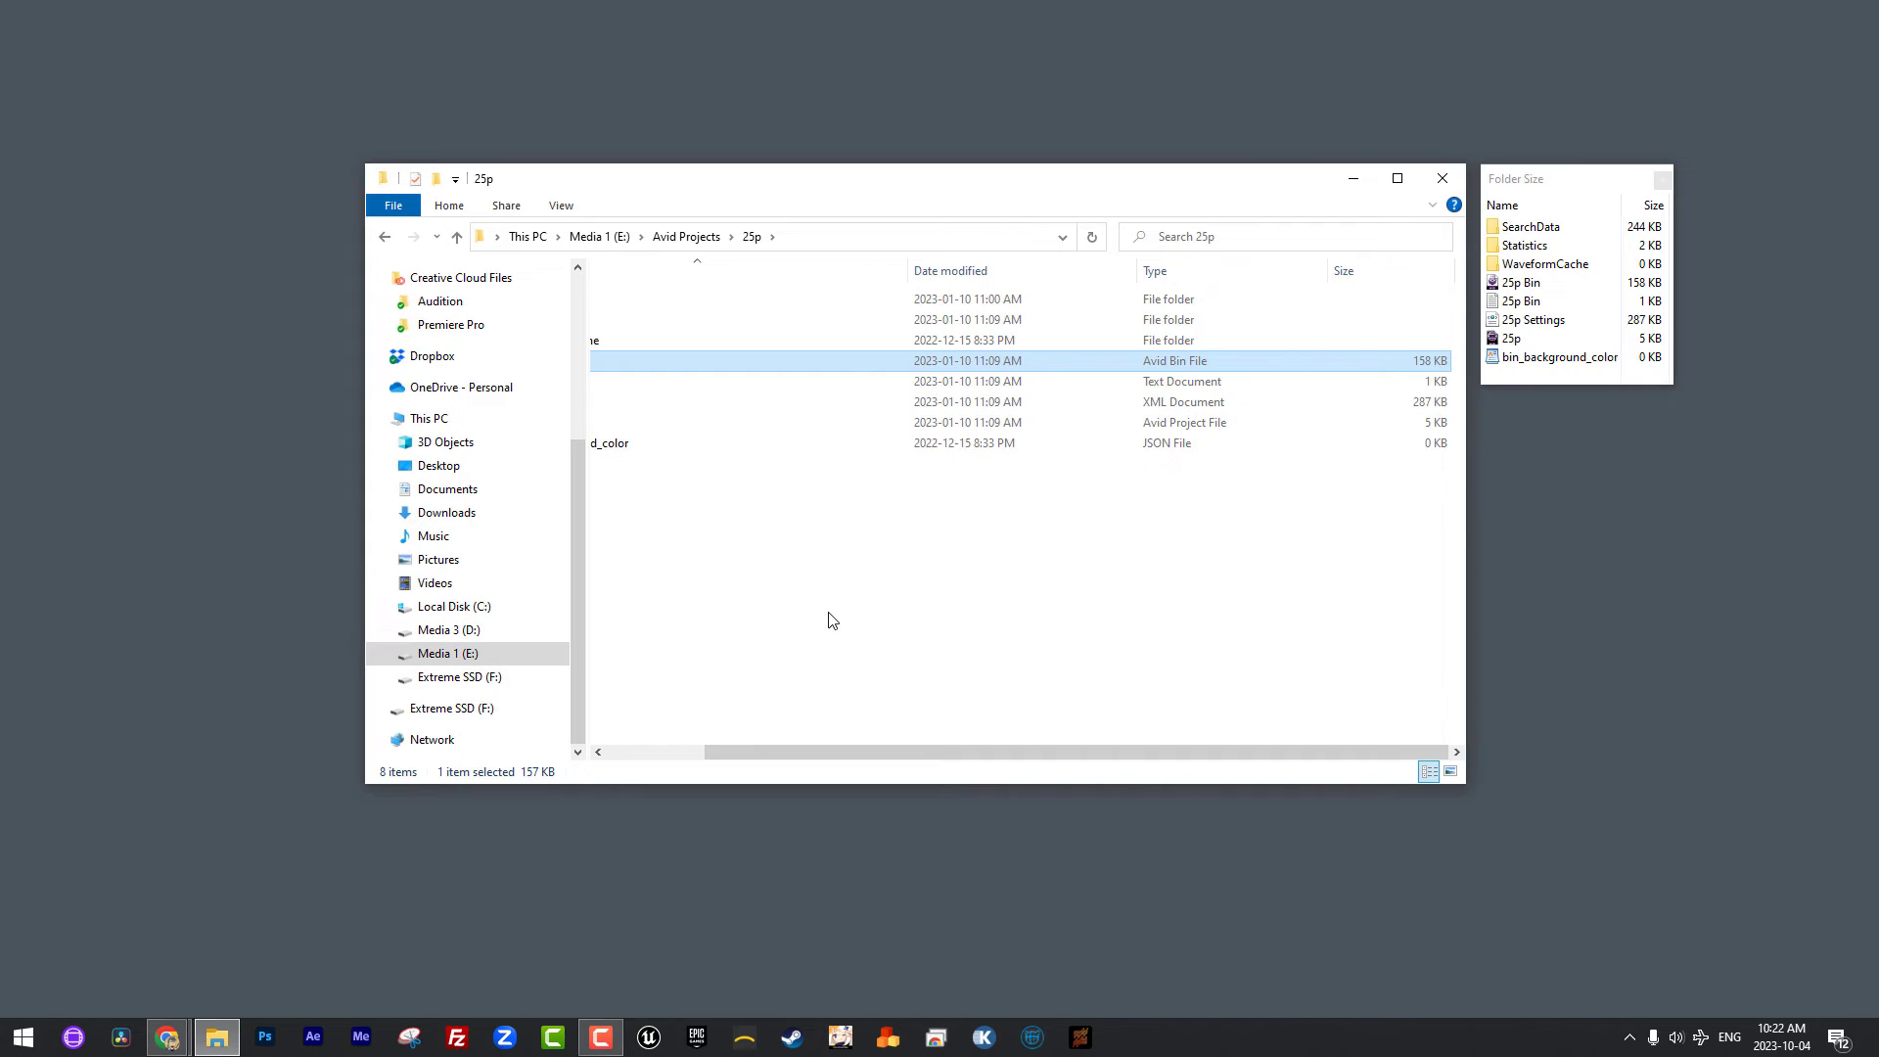
drag(866, 752, 683, 750)
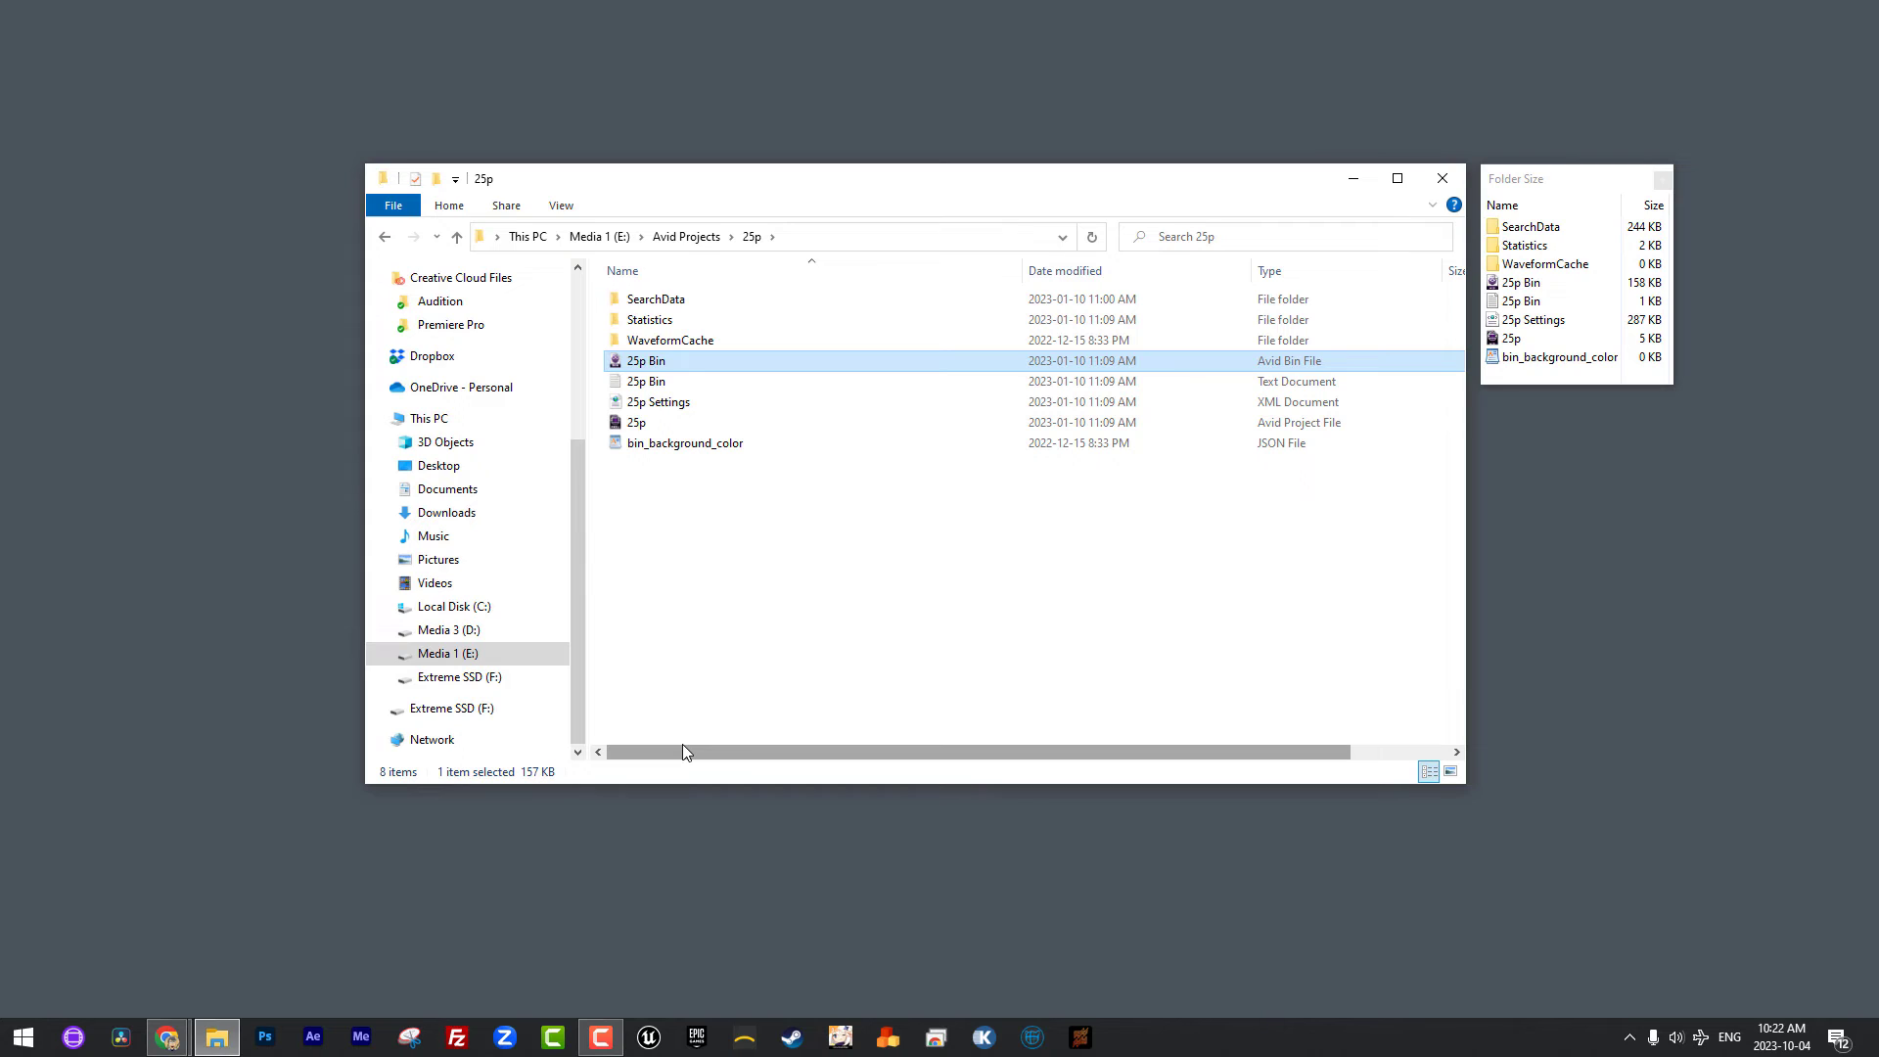
click(685, 237)
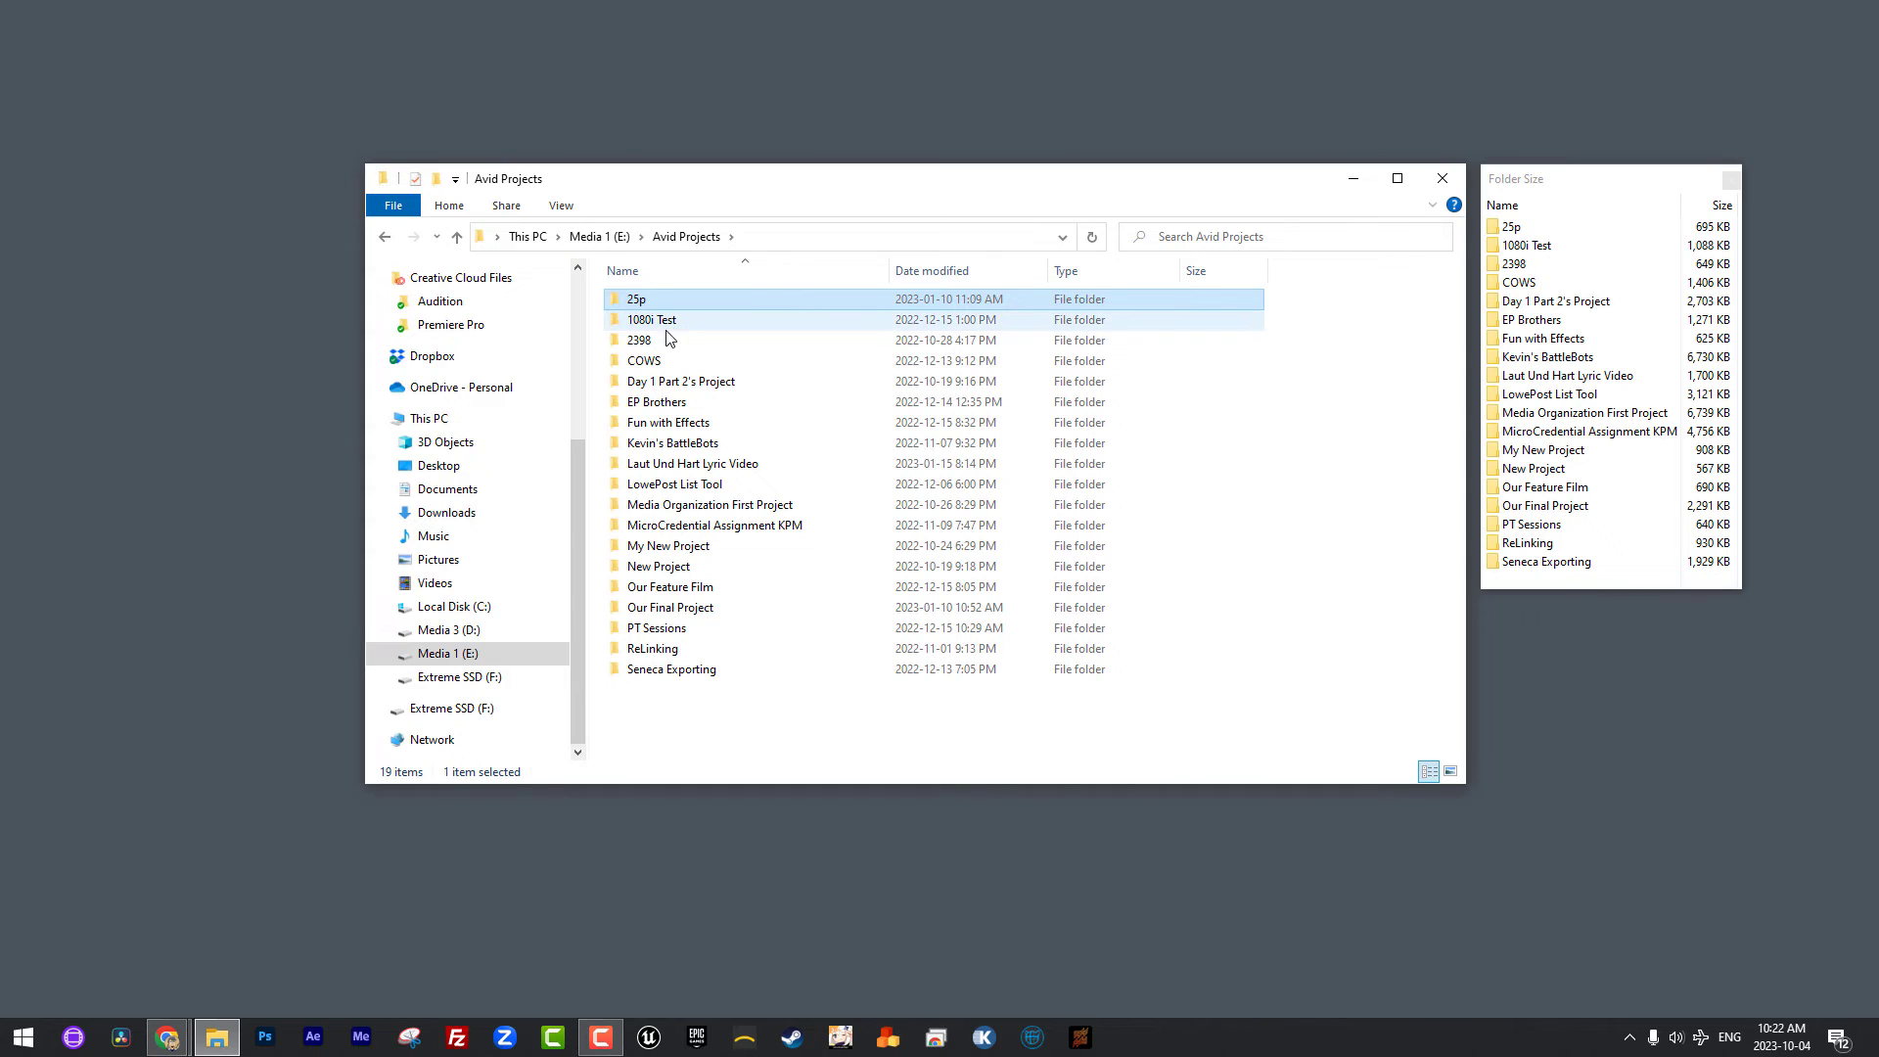
Deselect the projects, step back to 25p, then jump to the Media 1 (E:) root
click(664, 738)
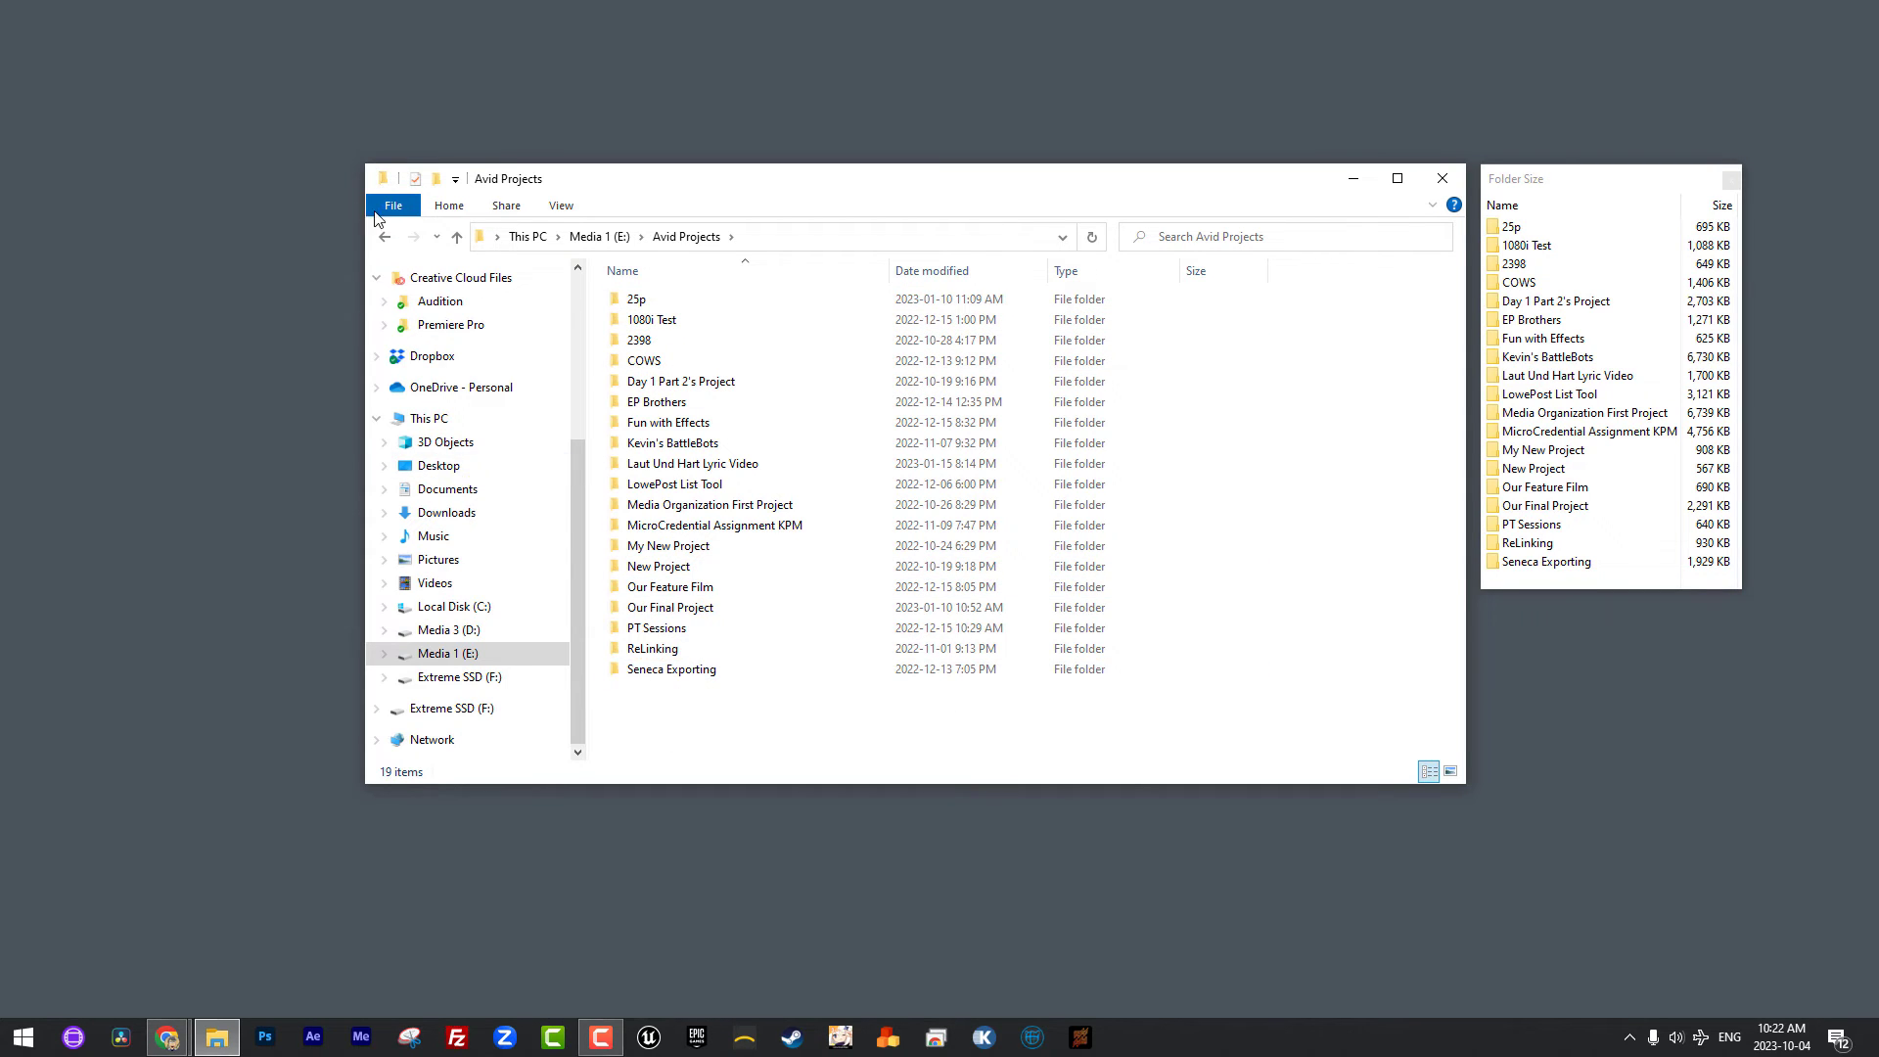
click(387, 238)
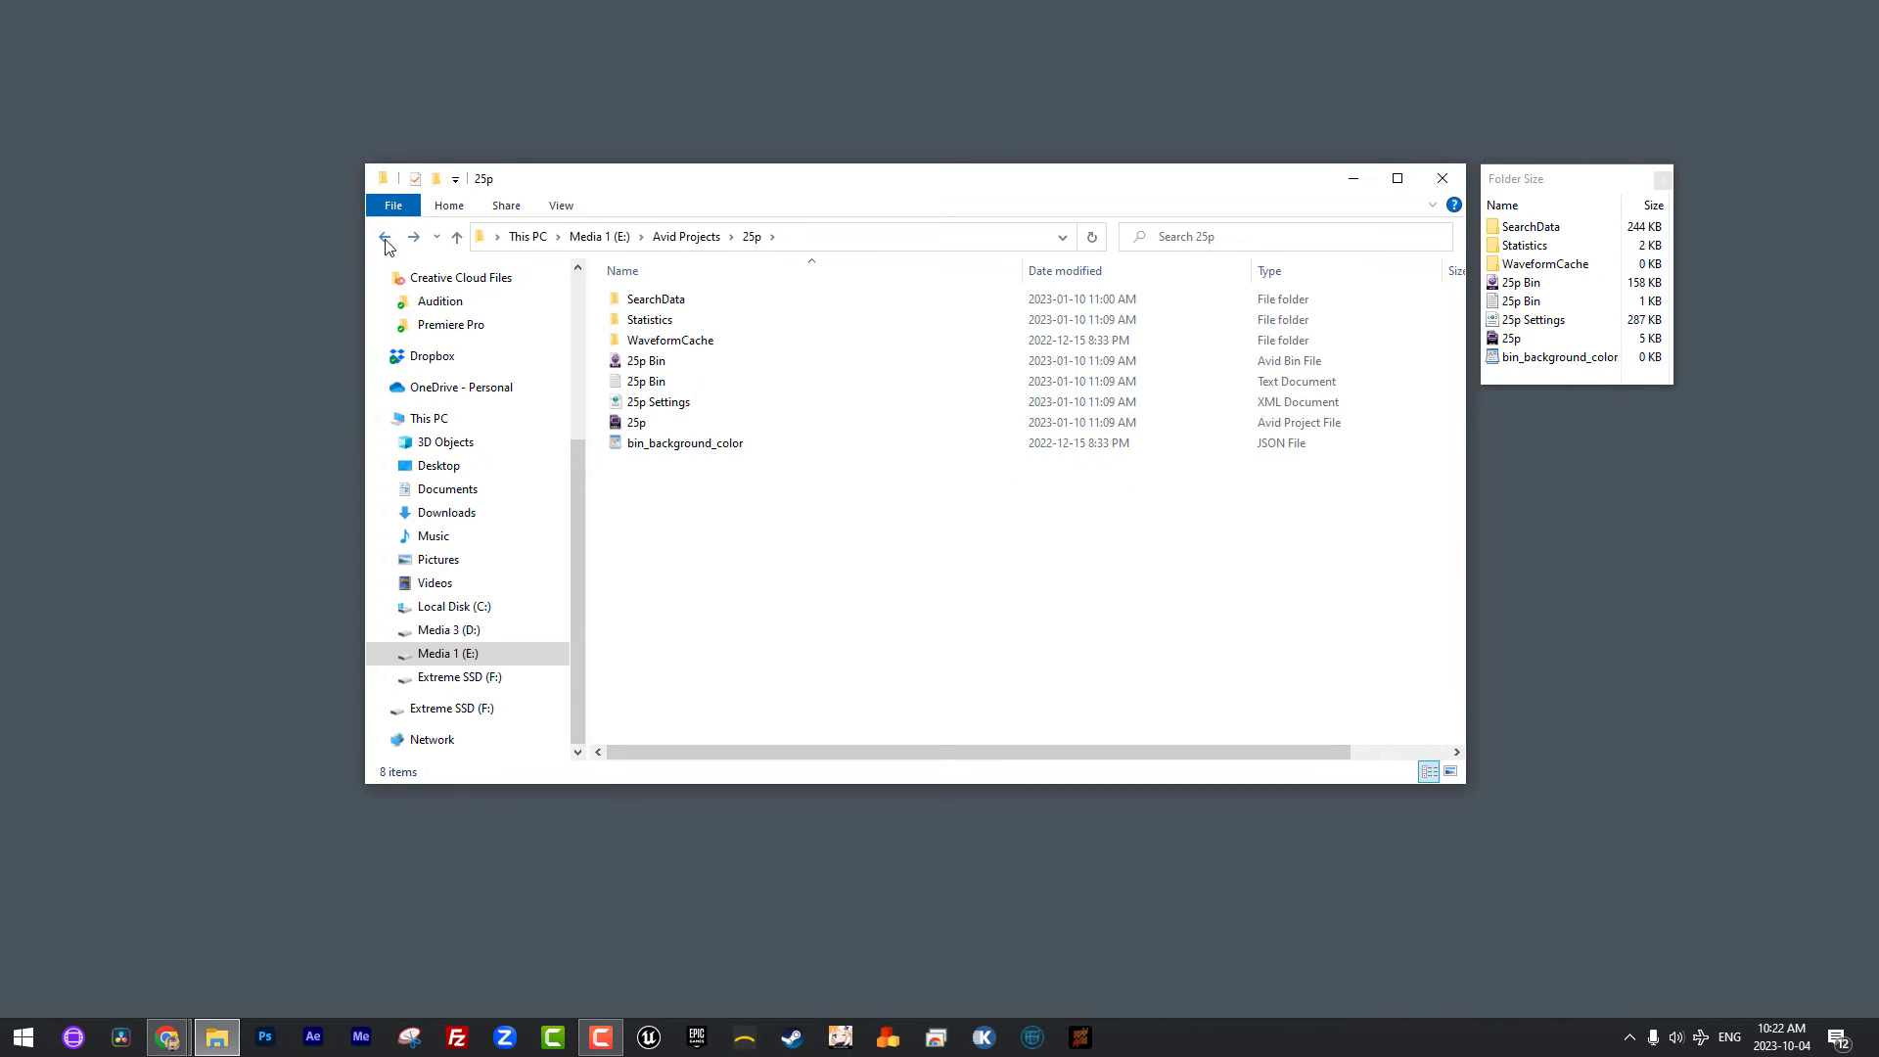
click(599, 237)
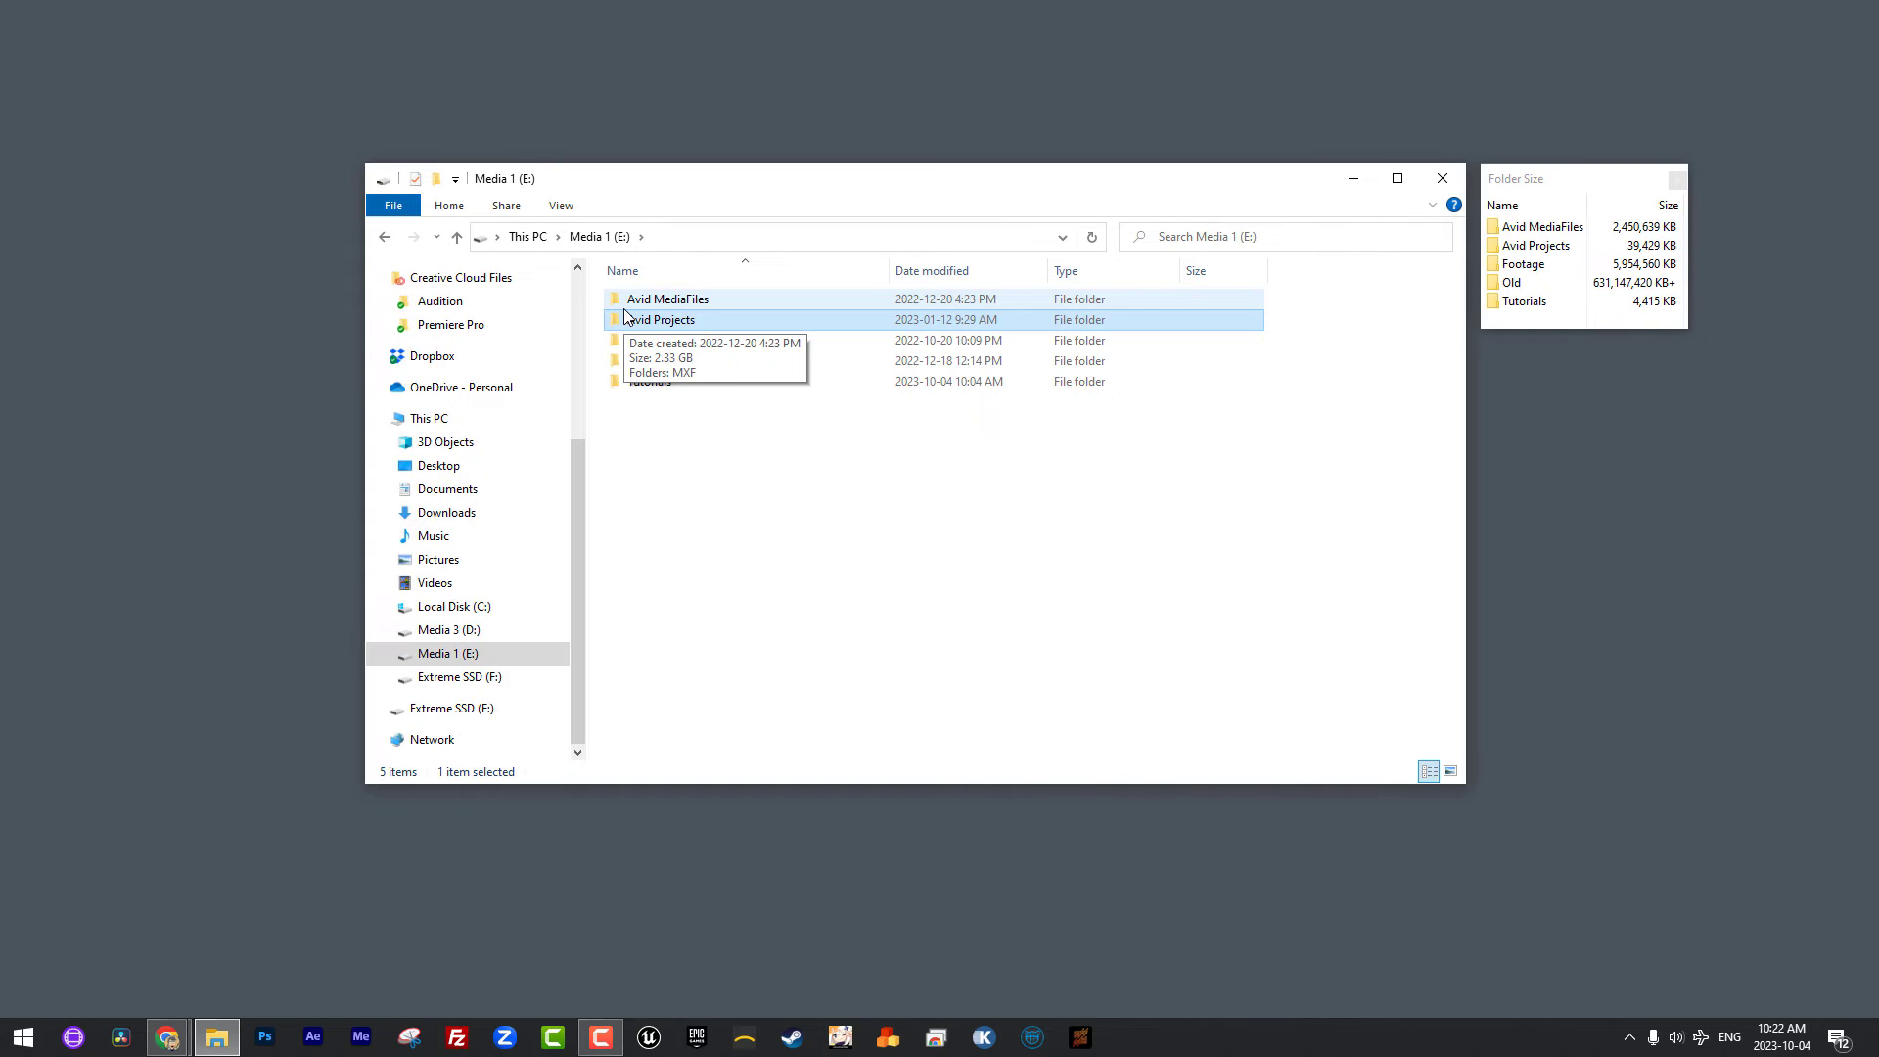
Clear the selection on the Media 1 (E:) root and select the Avid MediaFiles folder
click(748, 548)
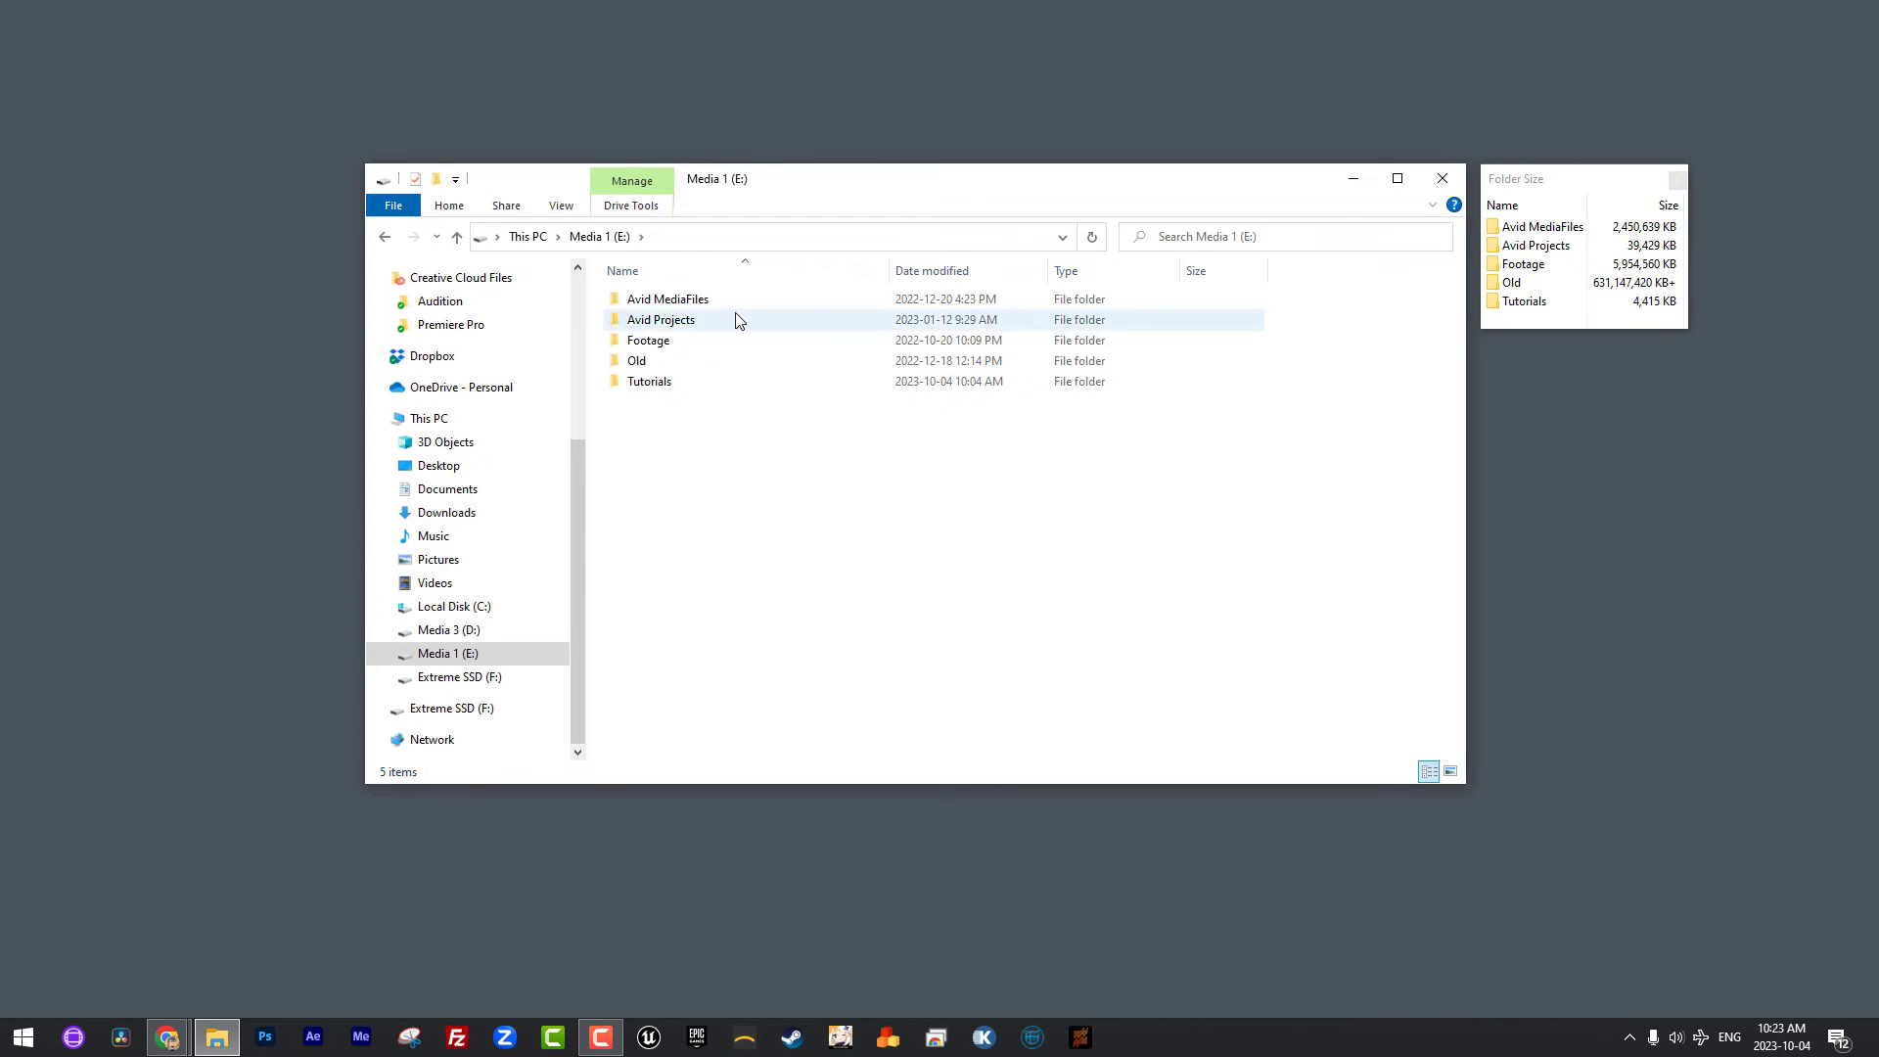
click(665, 300)
Open Avid Projects, check the project folders' infotips, then return to the Media 1 (E:) root
double_click(649, 321)
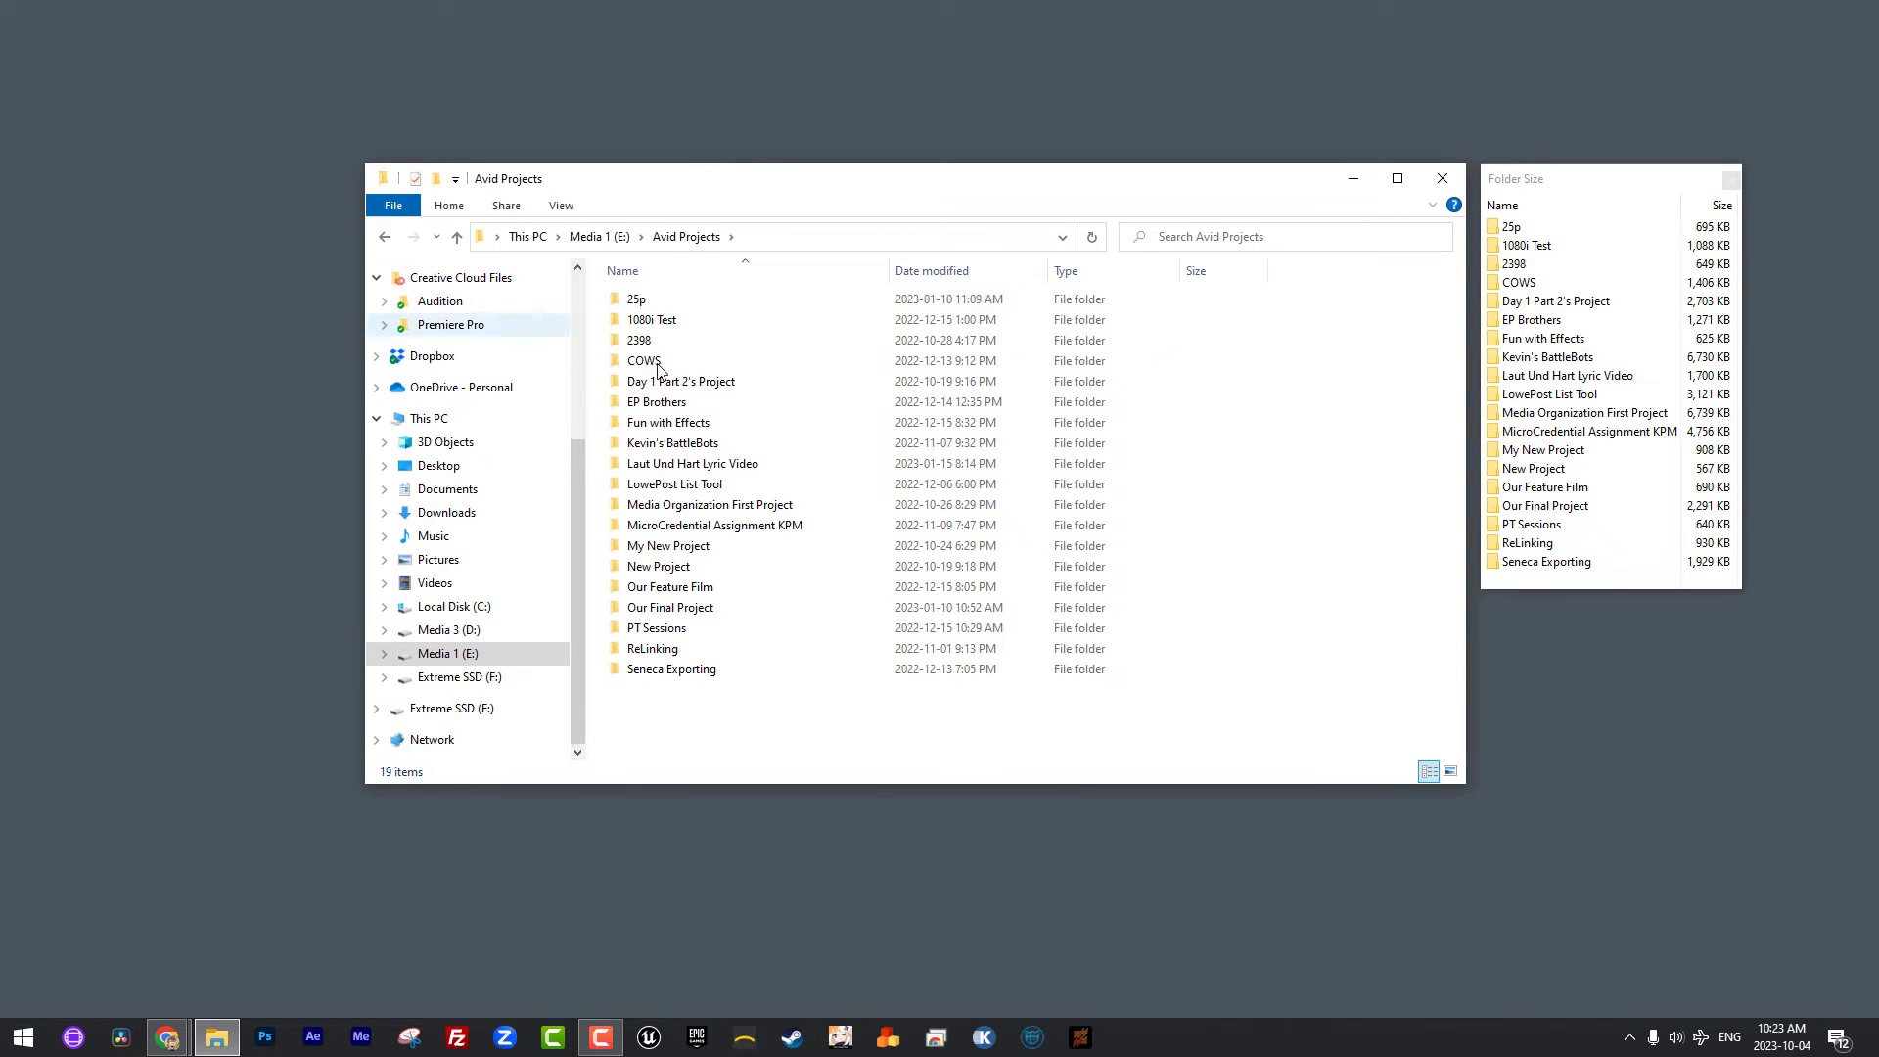
mouse_move(840, 432)
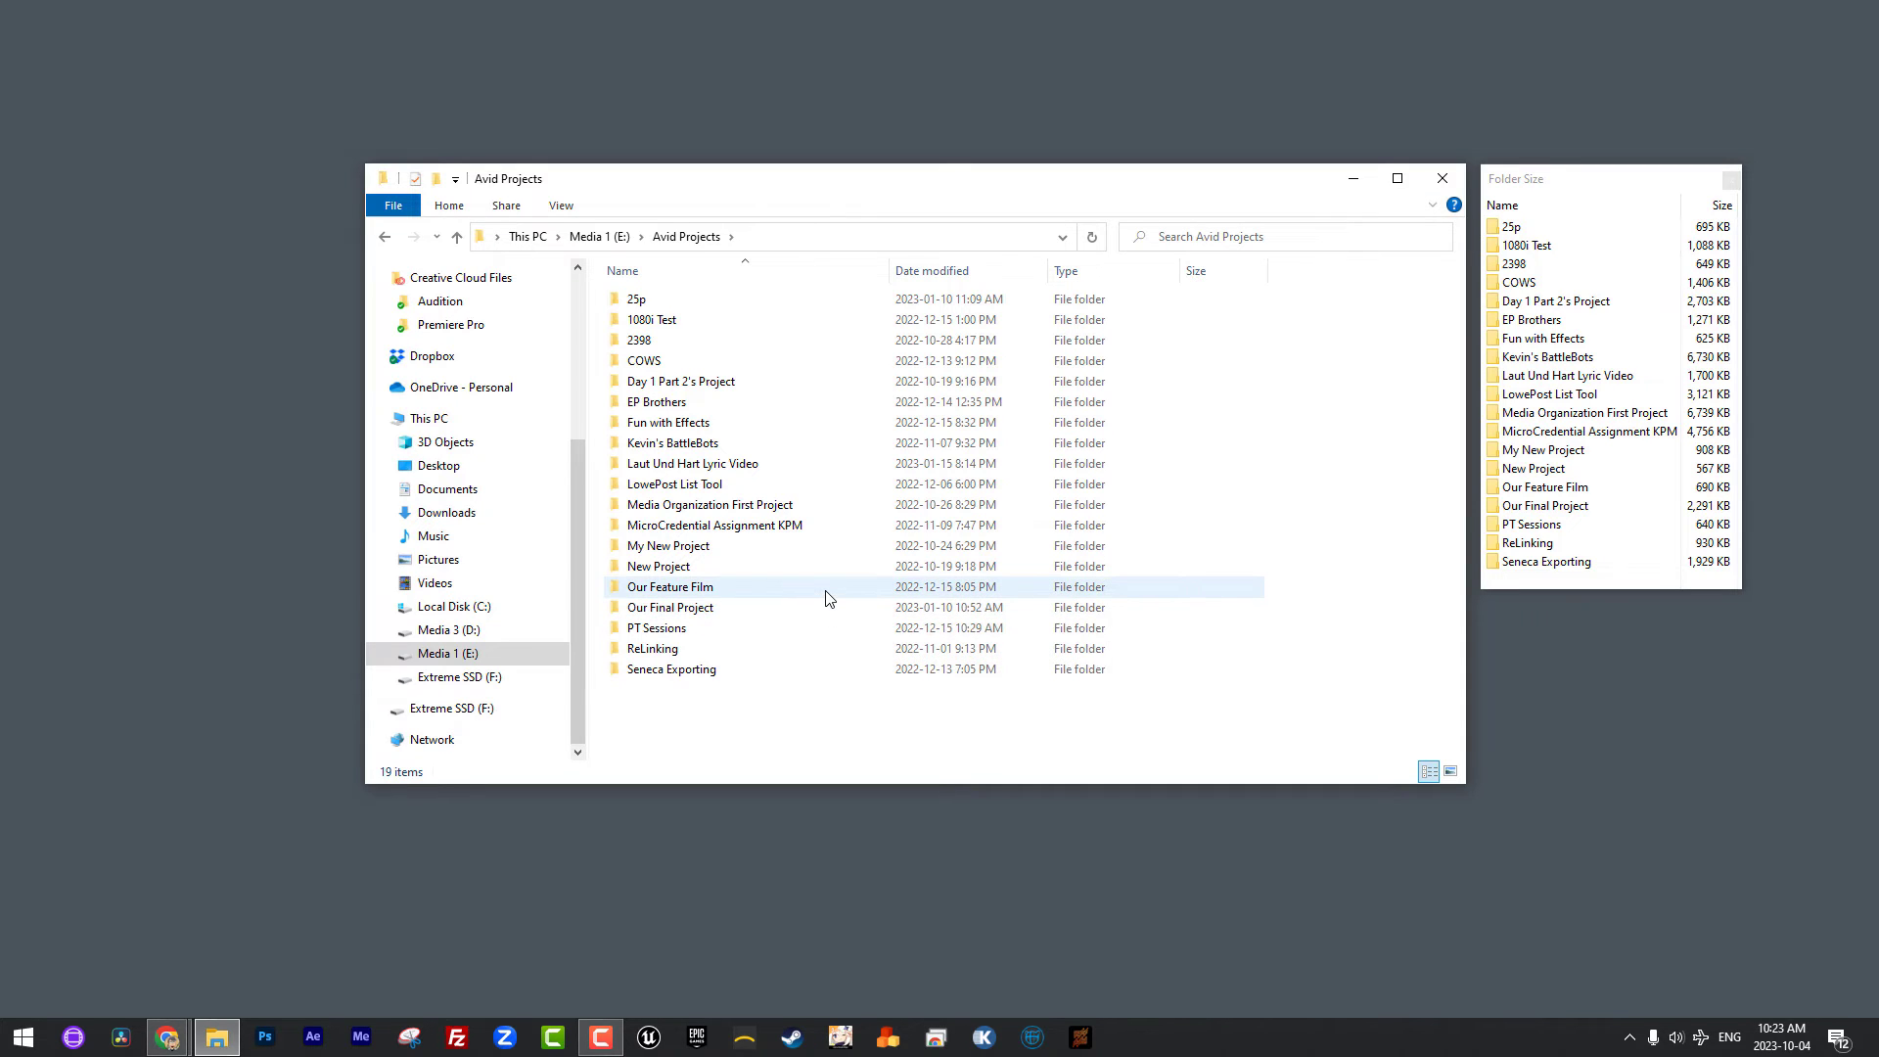
mouse_move(827, 598)
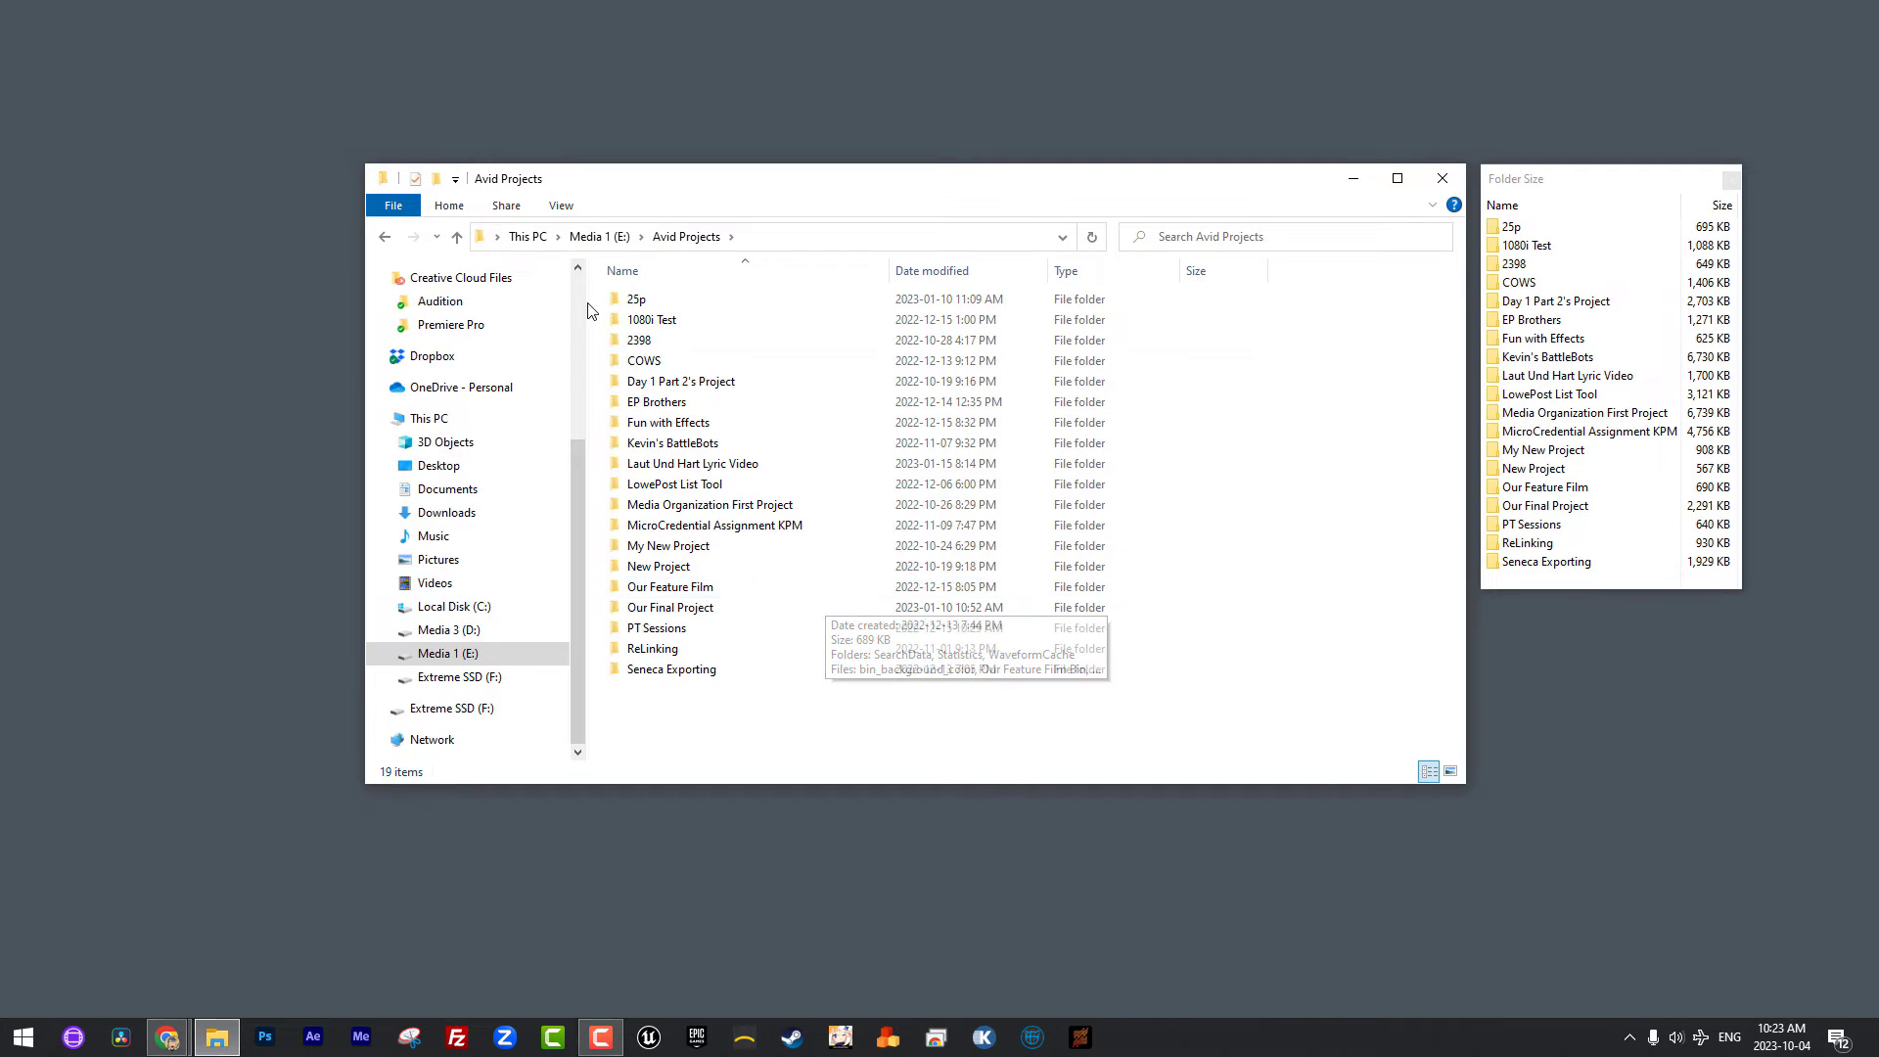
click(385, 237)
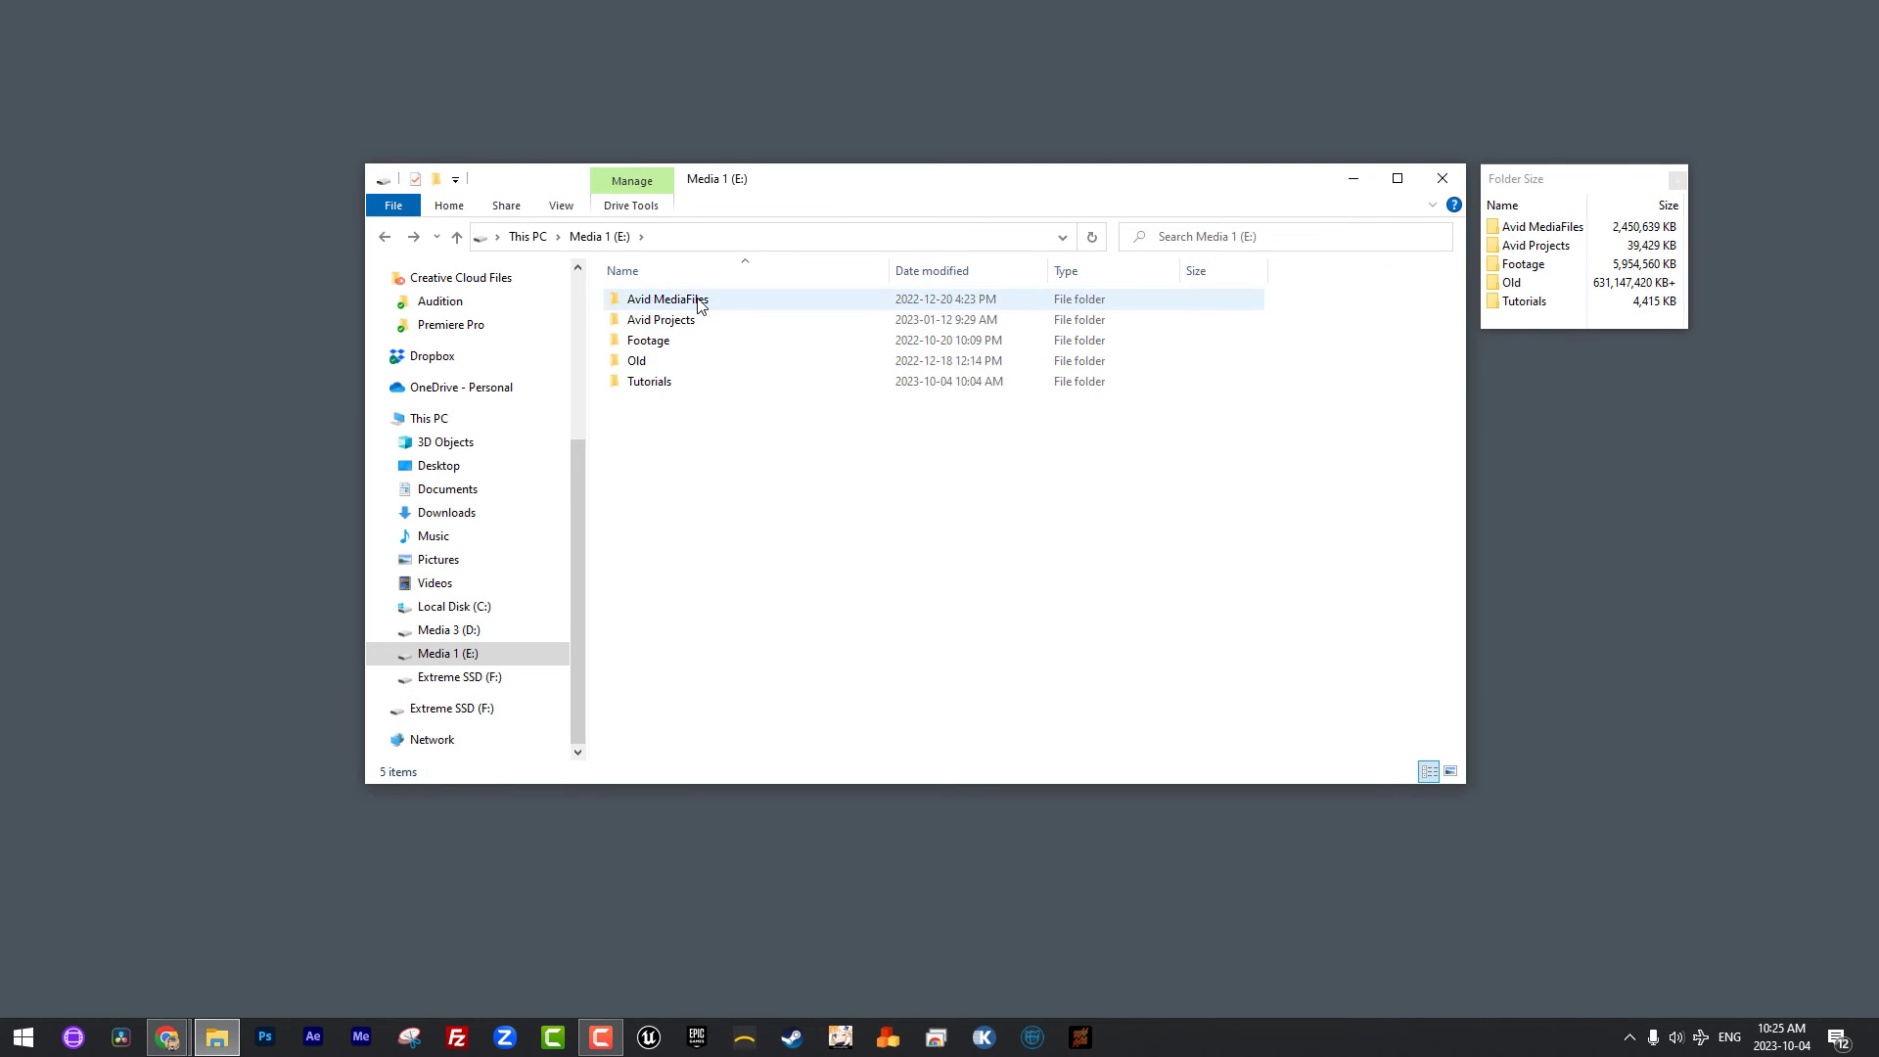
mouse_move(701, 306)
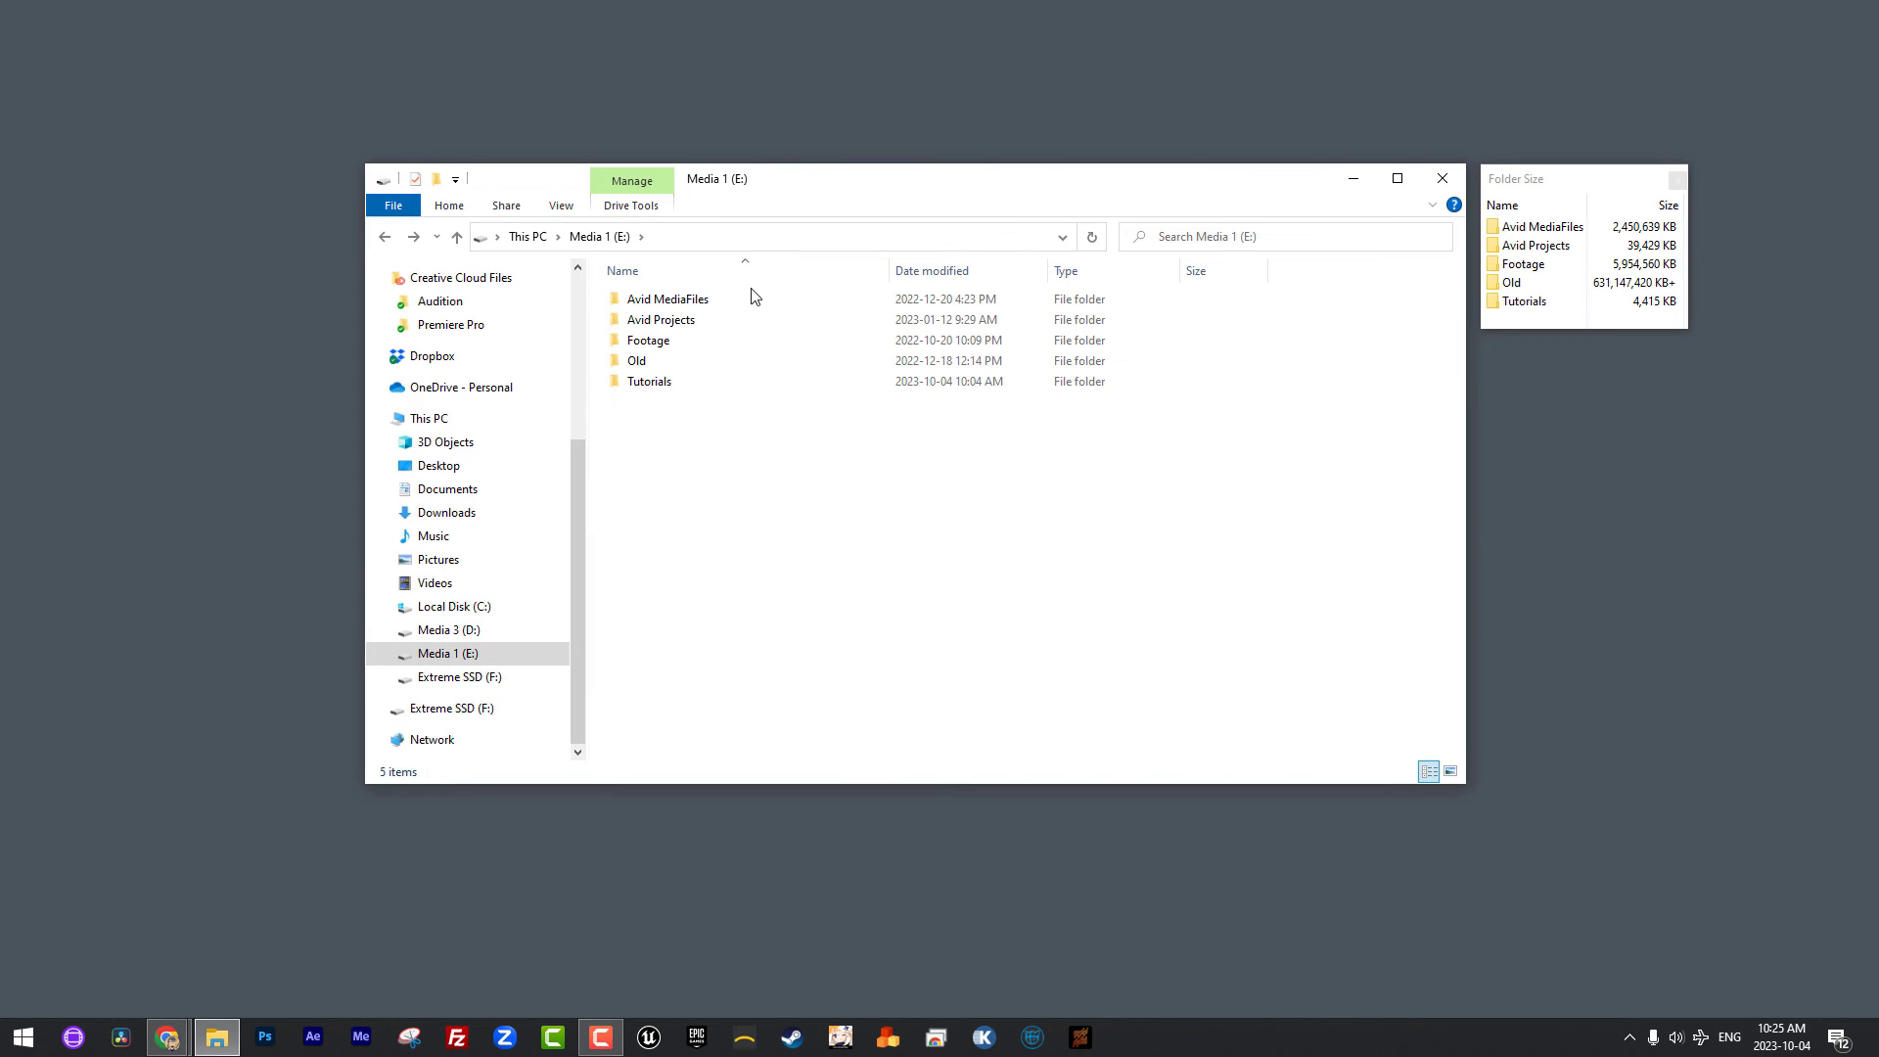
mouse_move(756, 301)
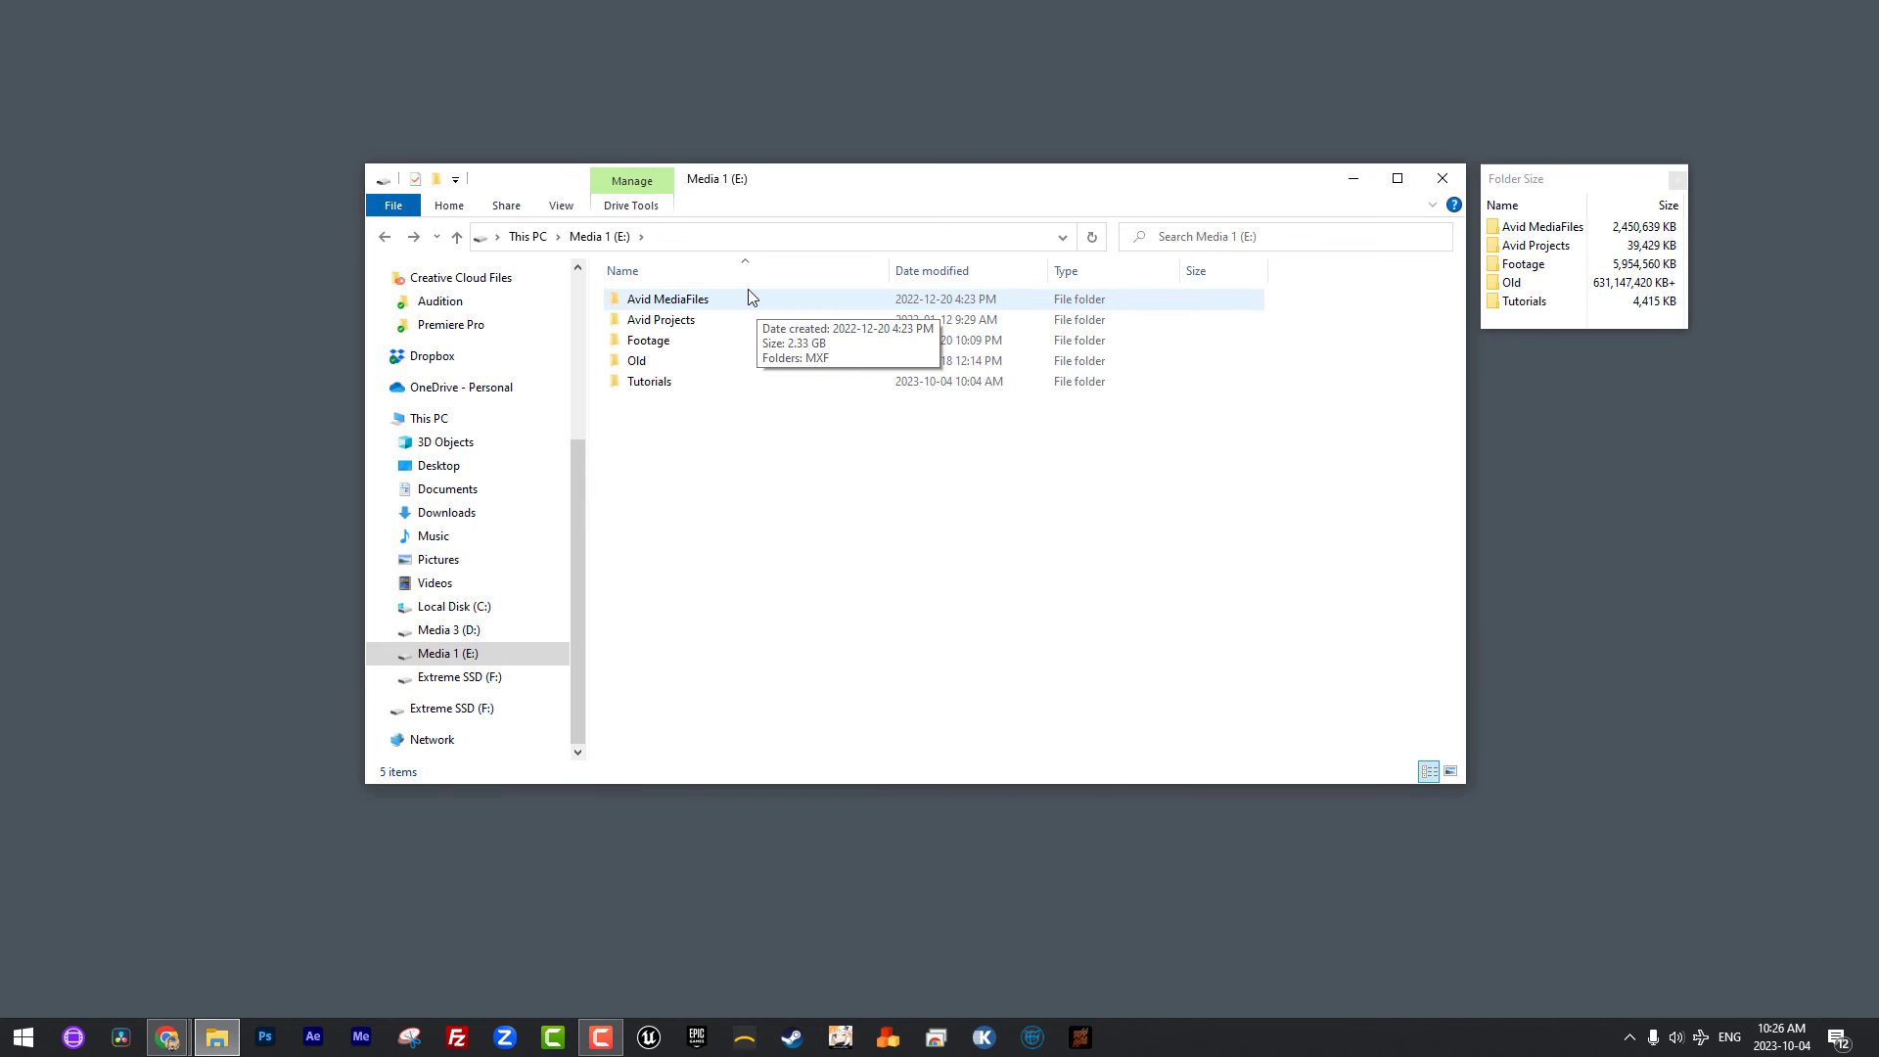
Open Avid MediaFiles on Media 1 (E:) to reveal the 2,450,639 KB MXF folder
click(693, 306)
double_click(693, 305)
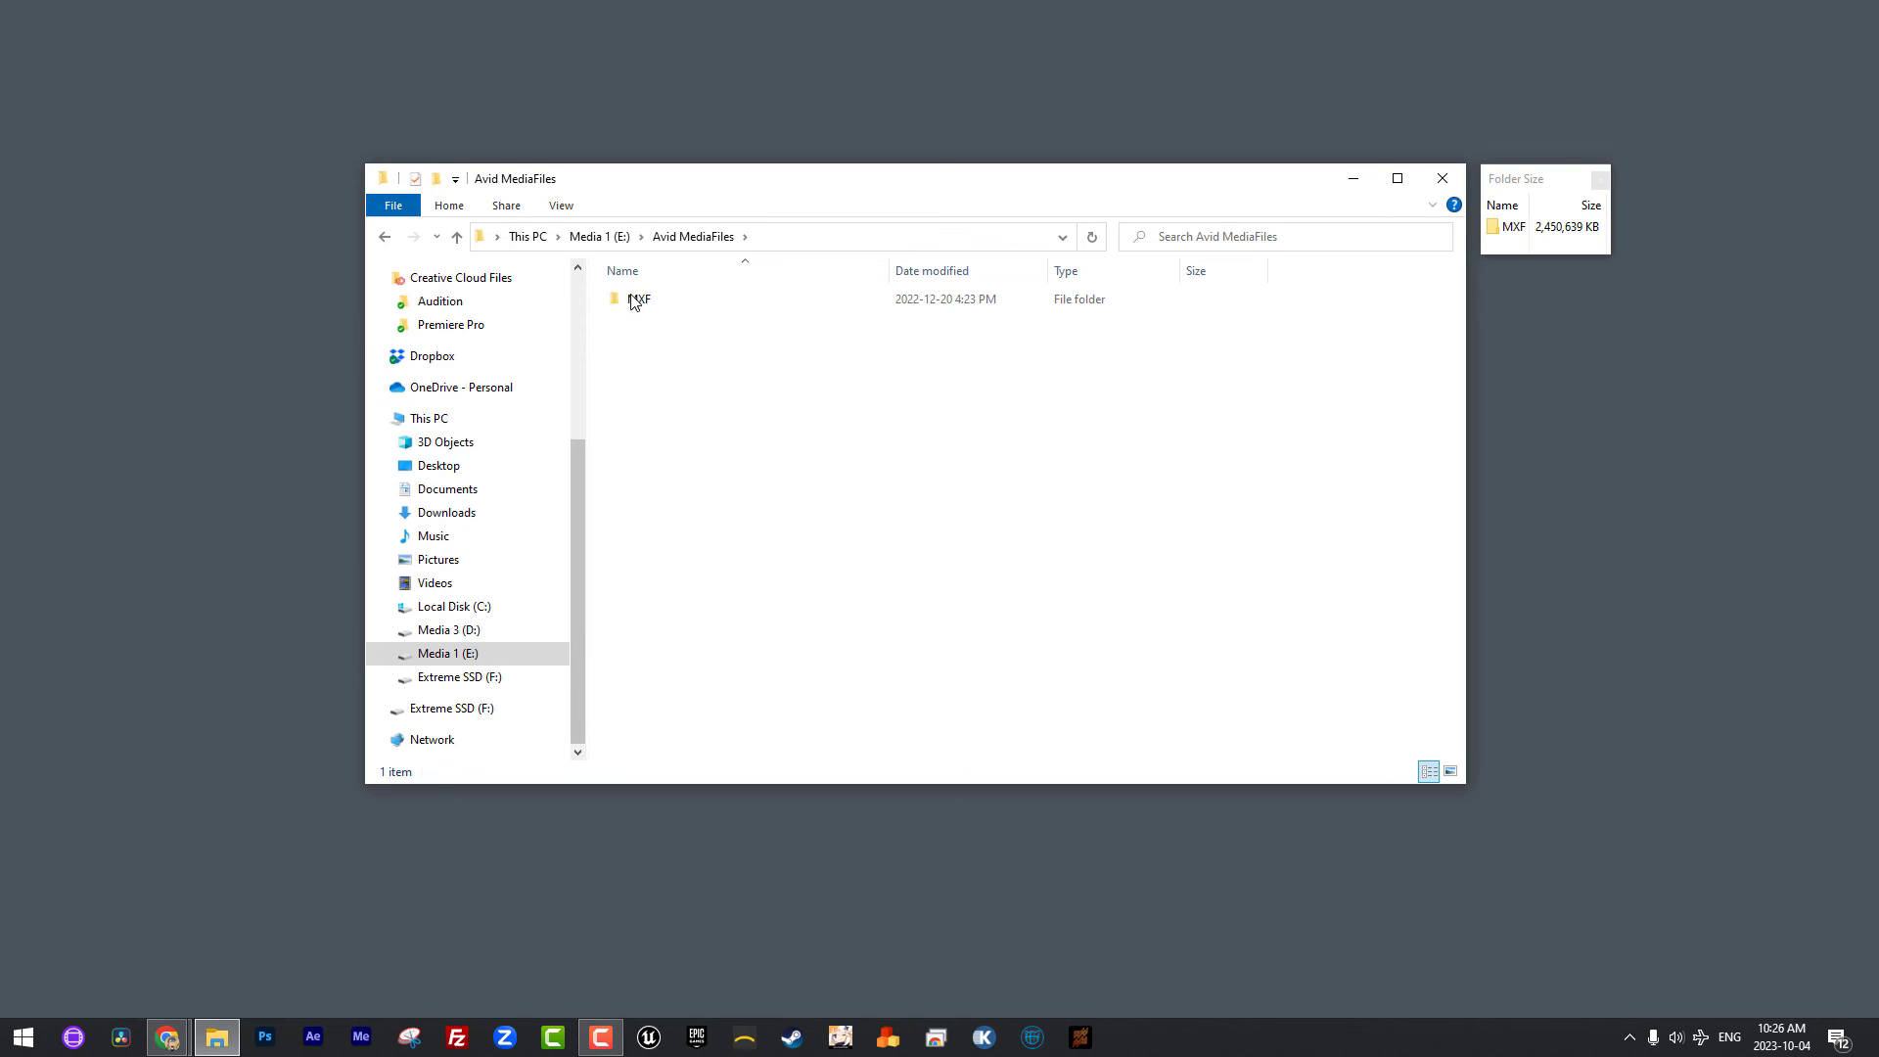
mouse_move(645, 308)
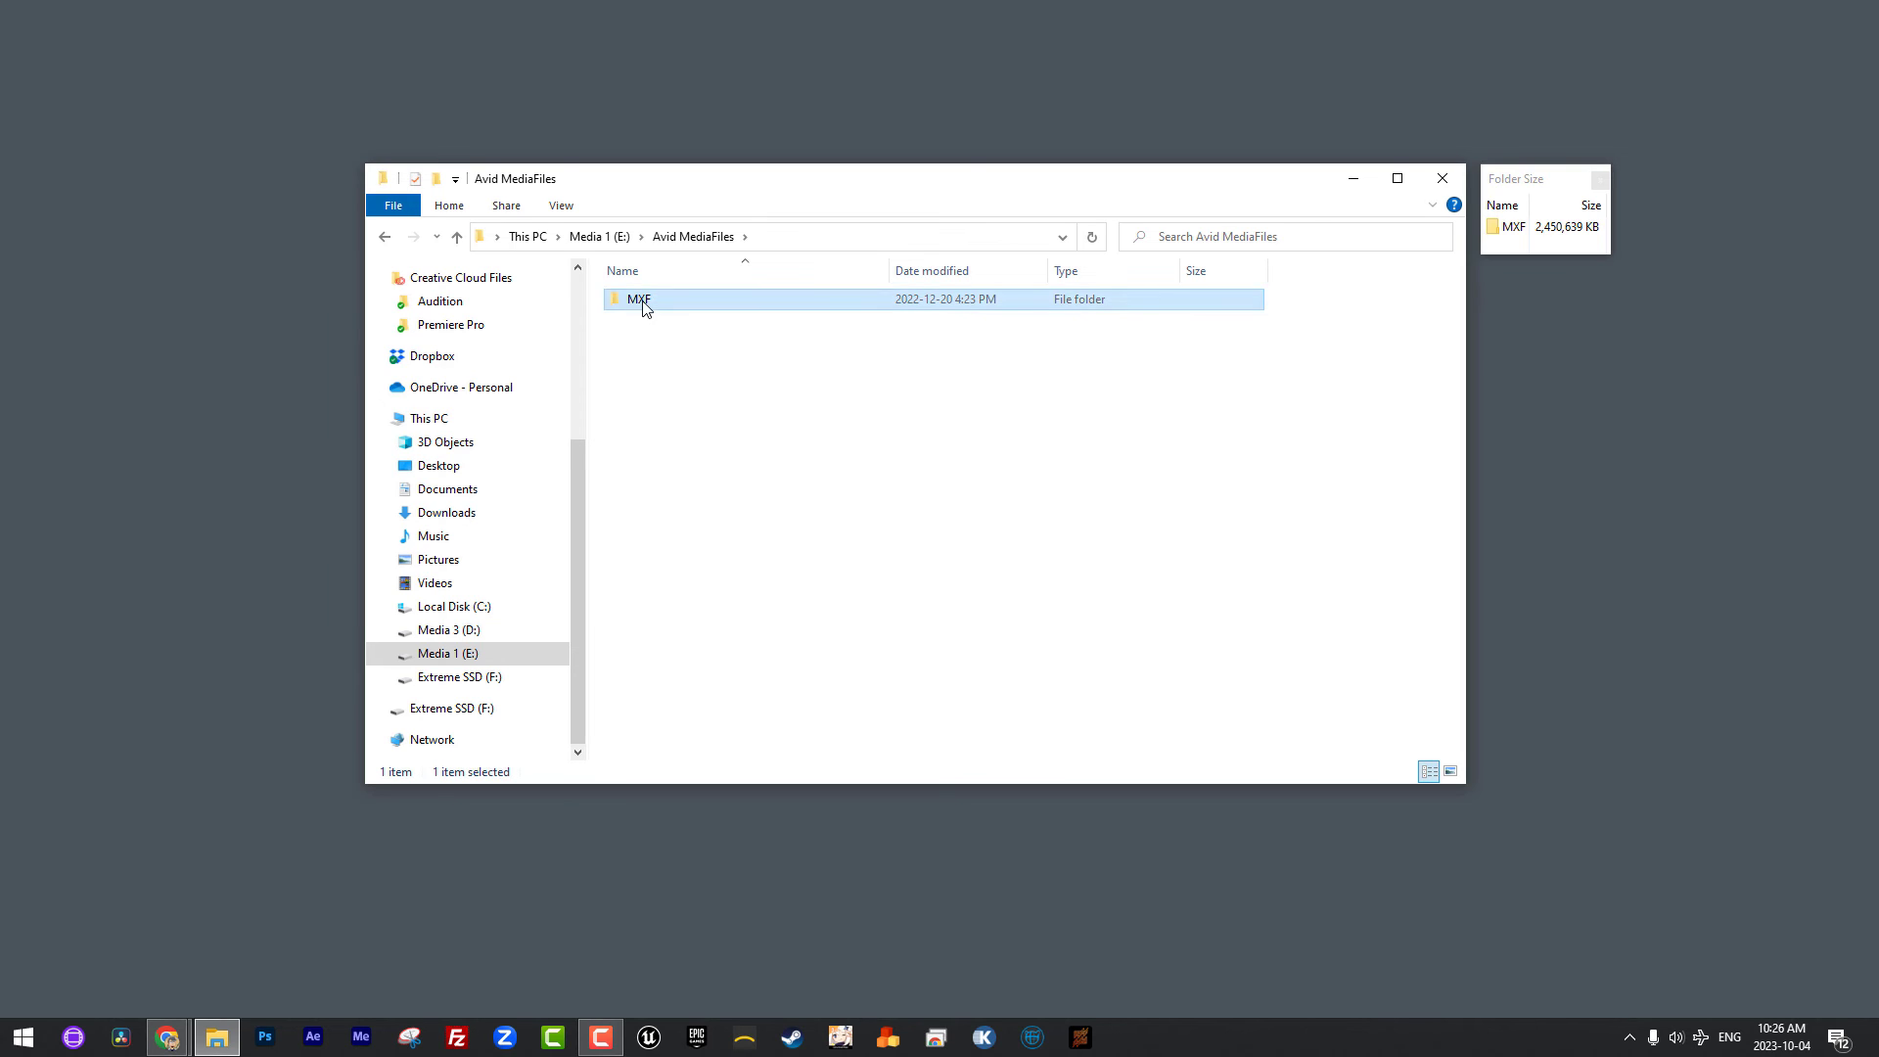
Open the MXF folder to show its single subfolder named 1
double_click(643, 305)
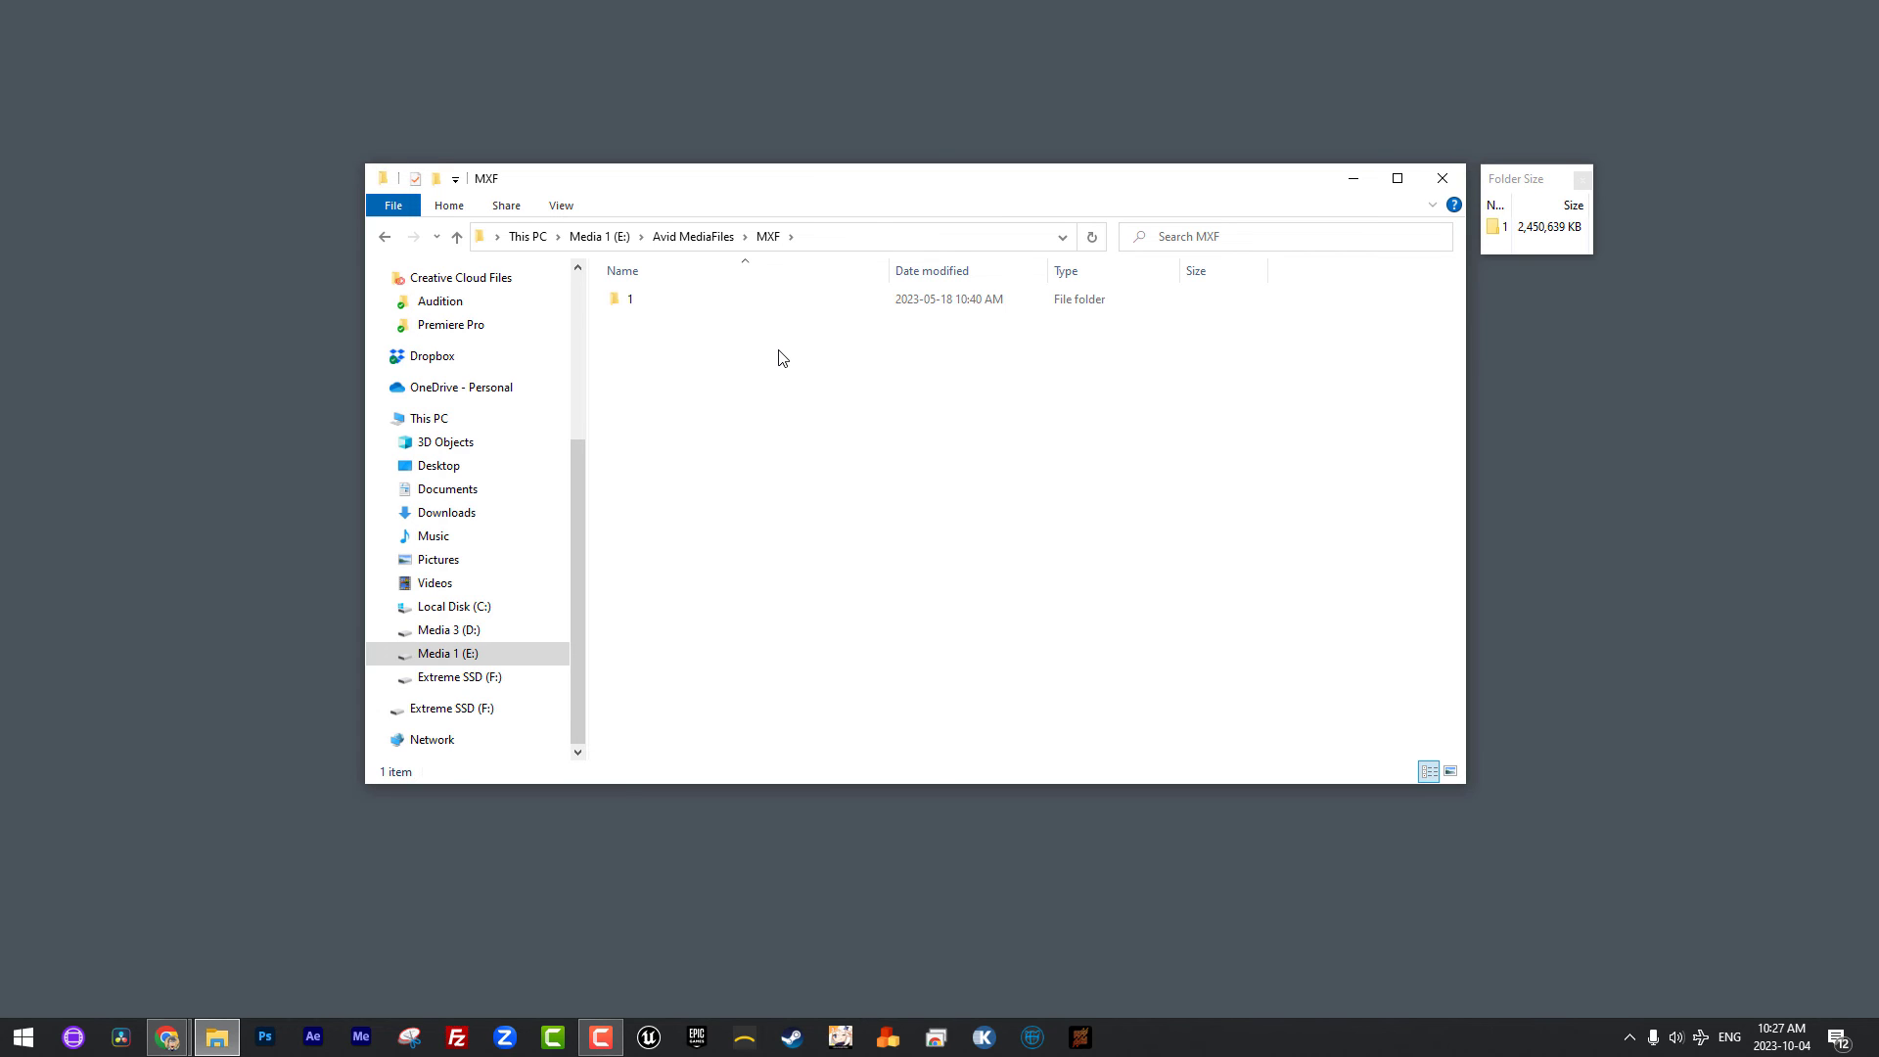
Open folder 1, then reposition and enlarge the window to list all 33 media files
double_click(684, 295)
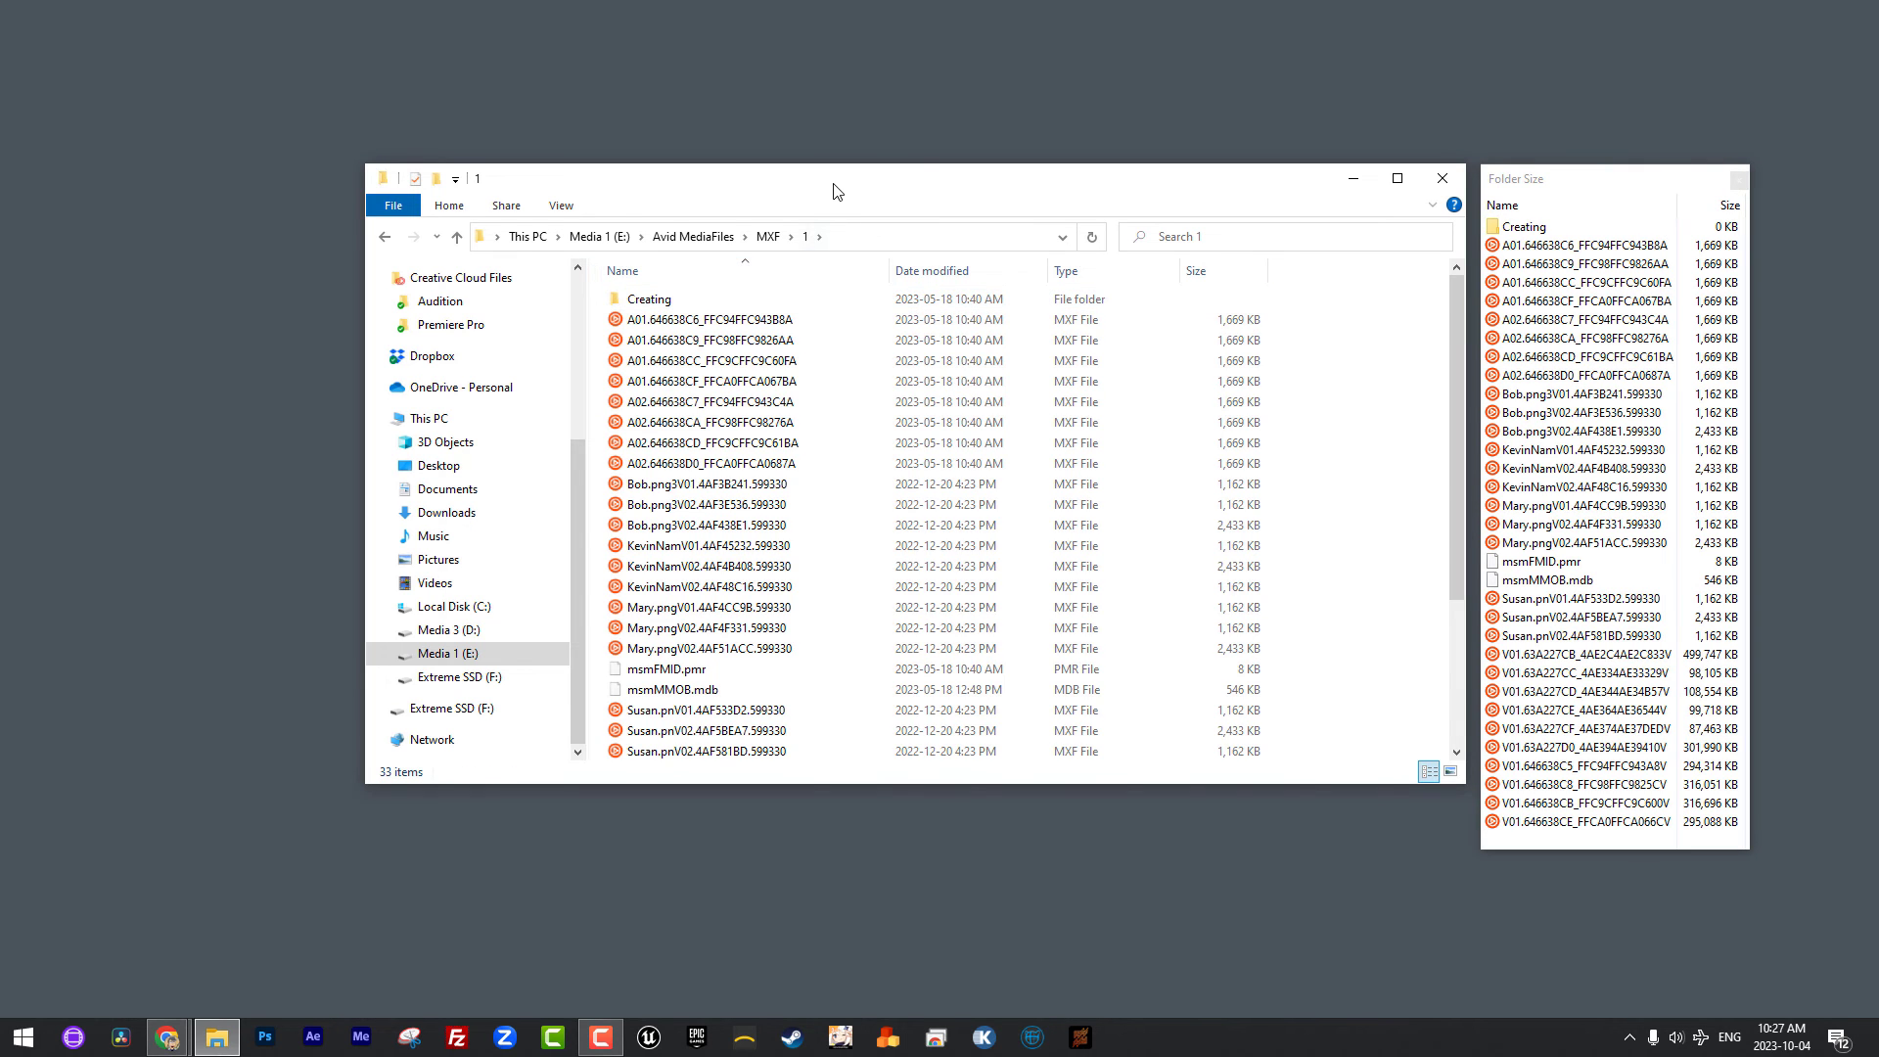
drag(835, 183, 665, 110)
mouse_move(1290, 214)
mouse_down()
mouse_move(1294, 413)
mouse_move(1284, 185)
mouse_up()
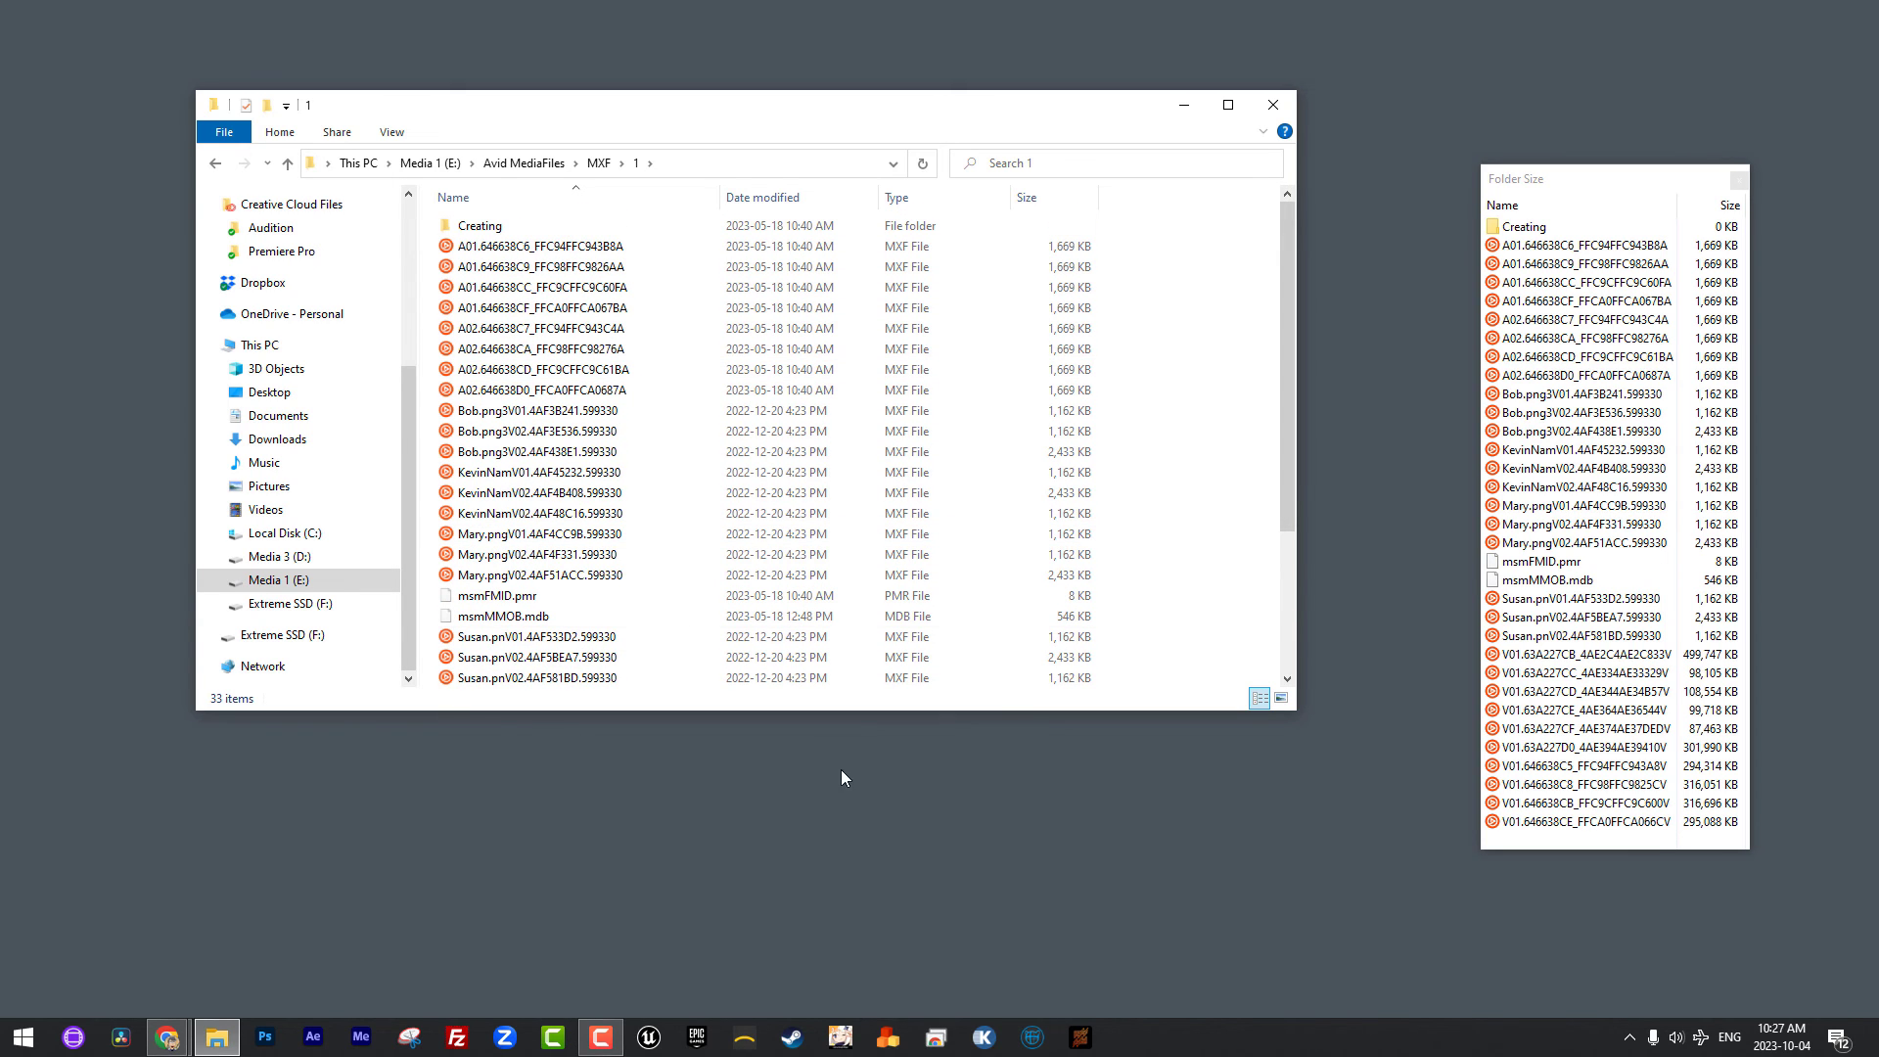
drag(869, 721, 850, 948)
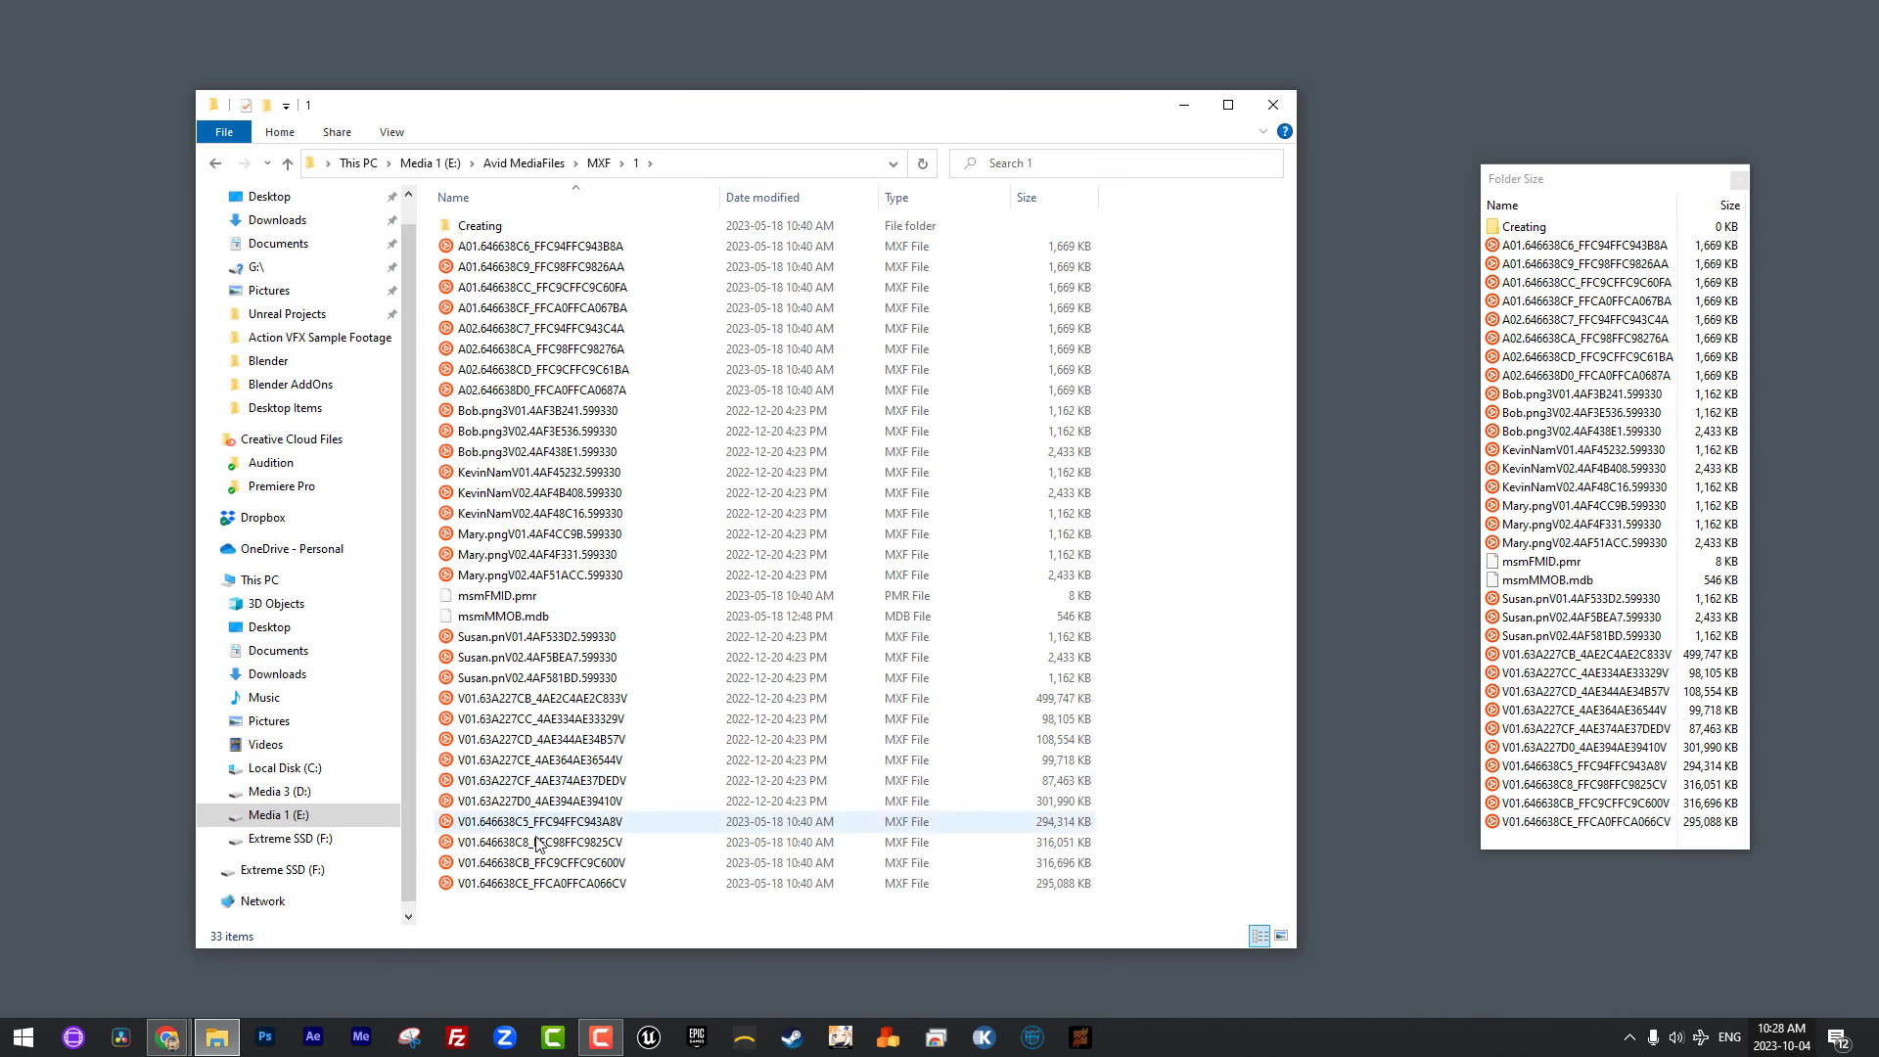
click(513, 883)
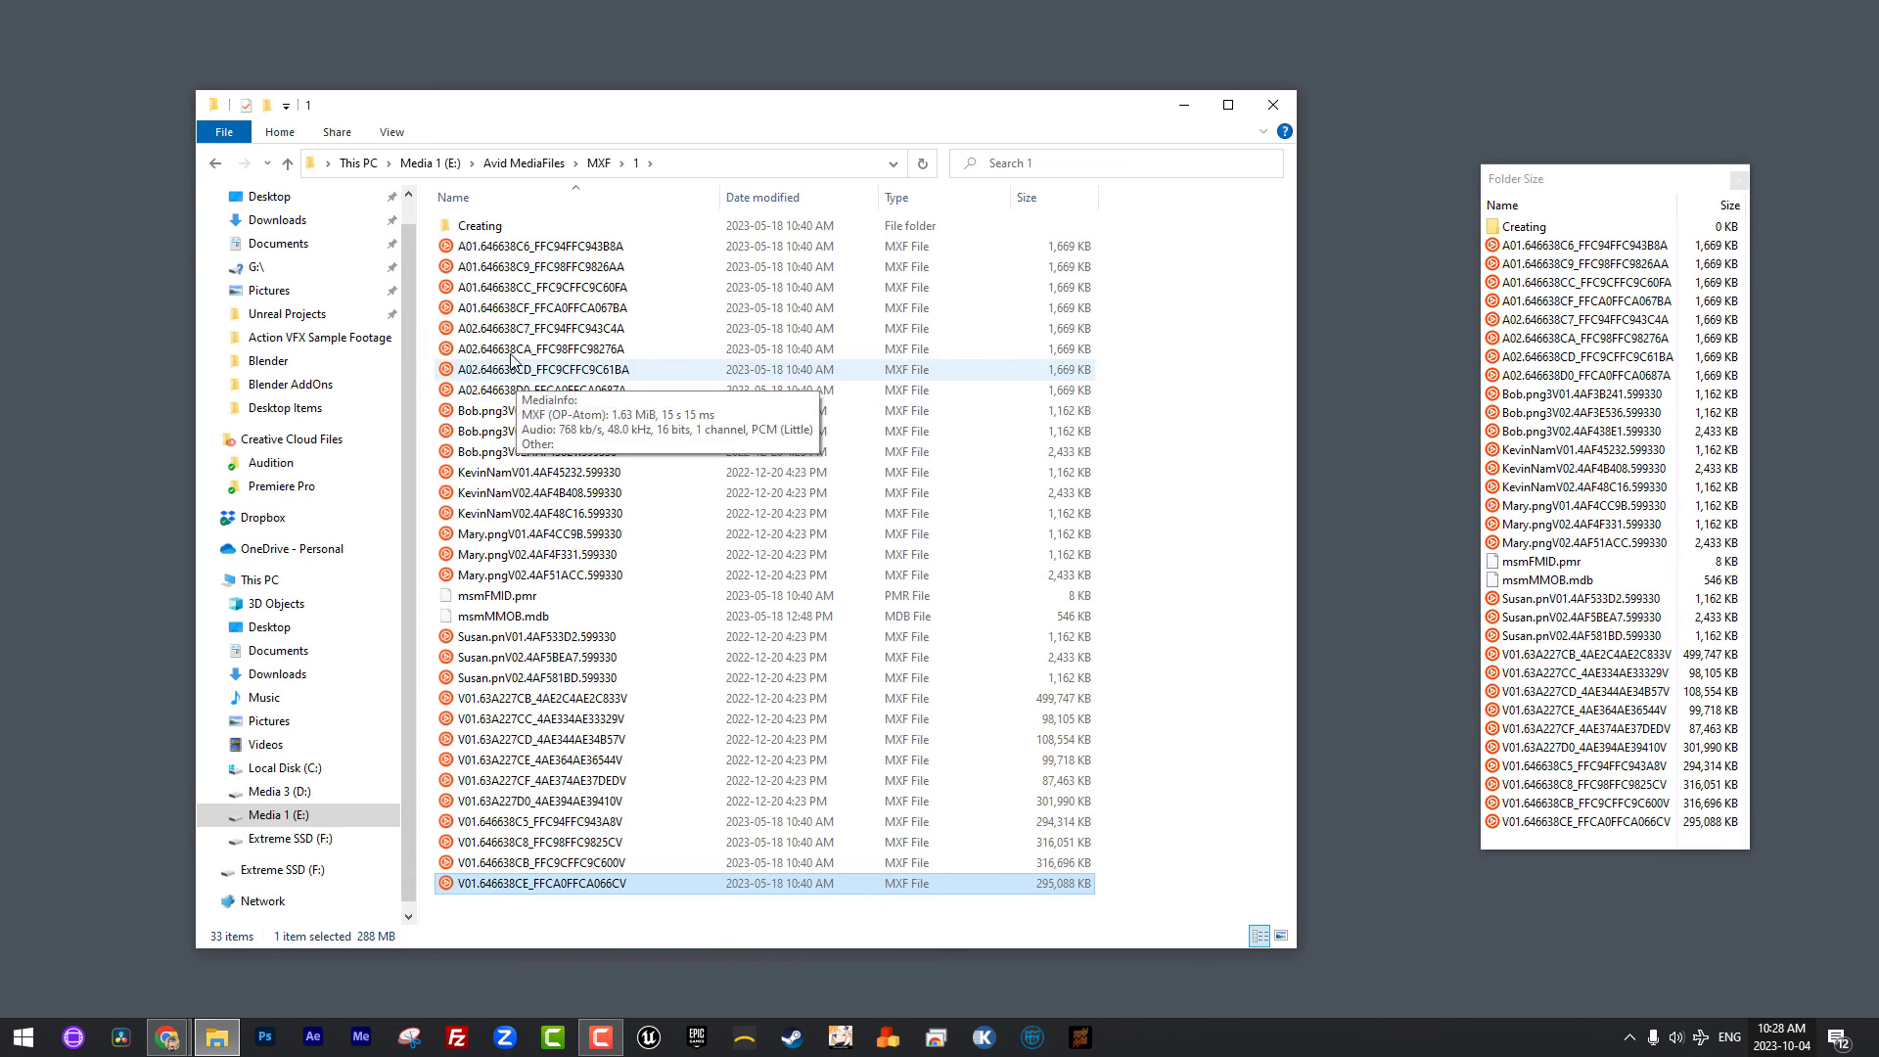
click(509, 245)
click(494, 330)
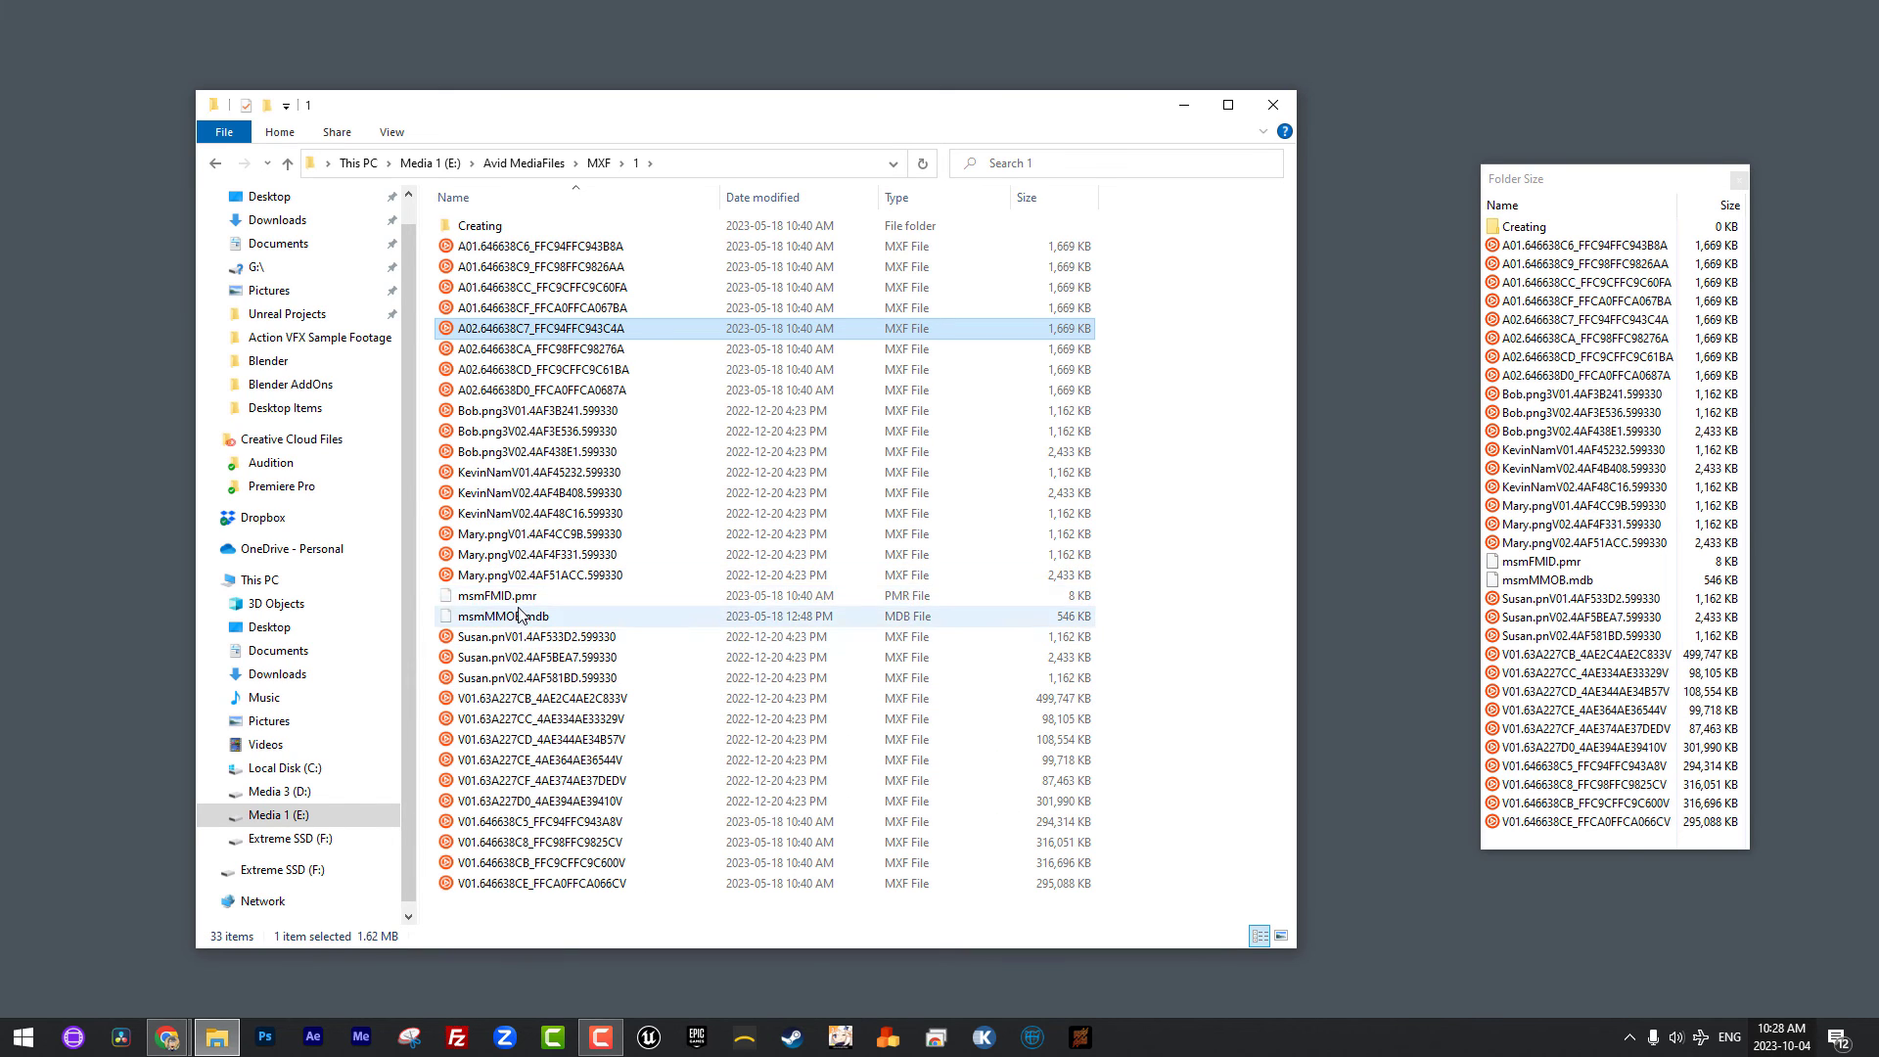
mouse_move(500, 681)
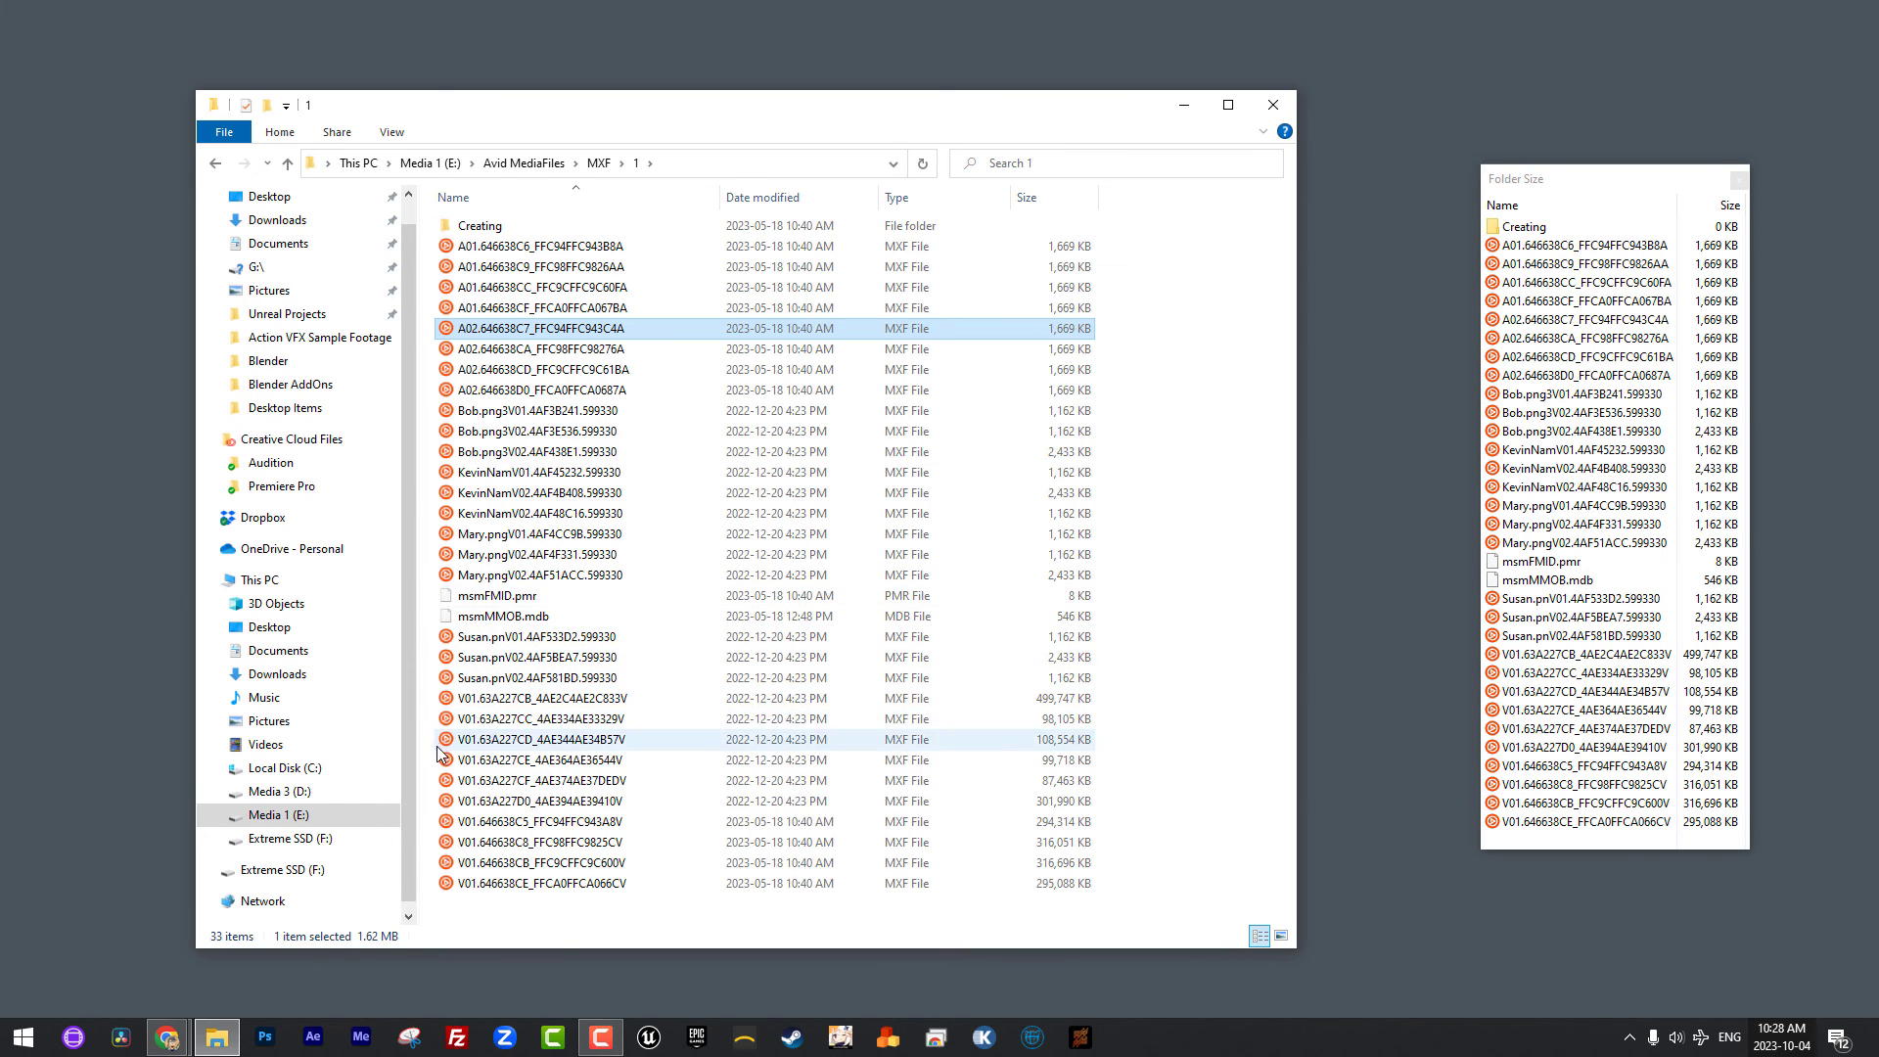
mouse_move(476, 773)
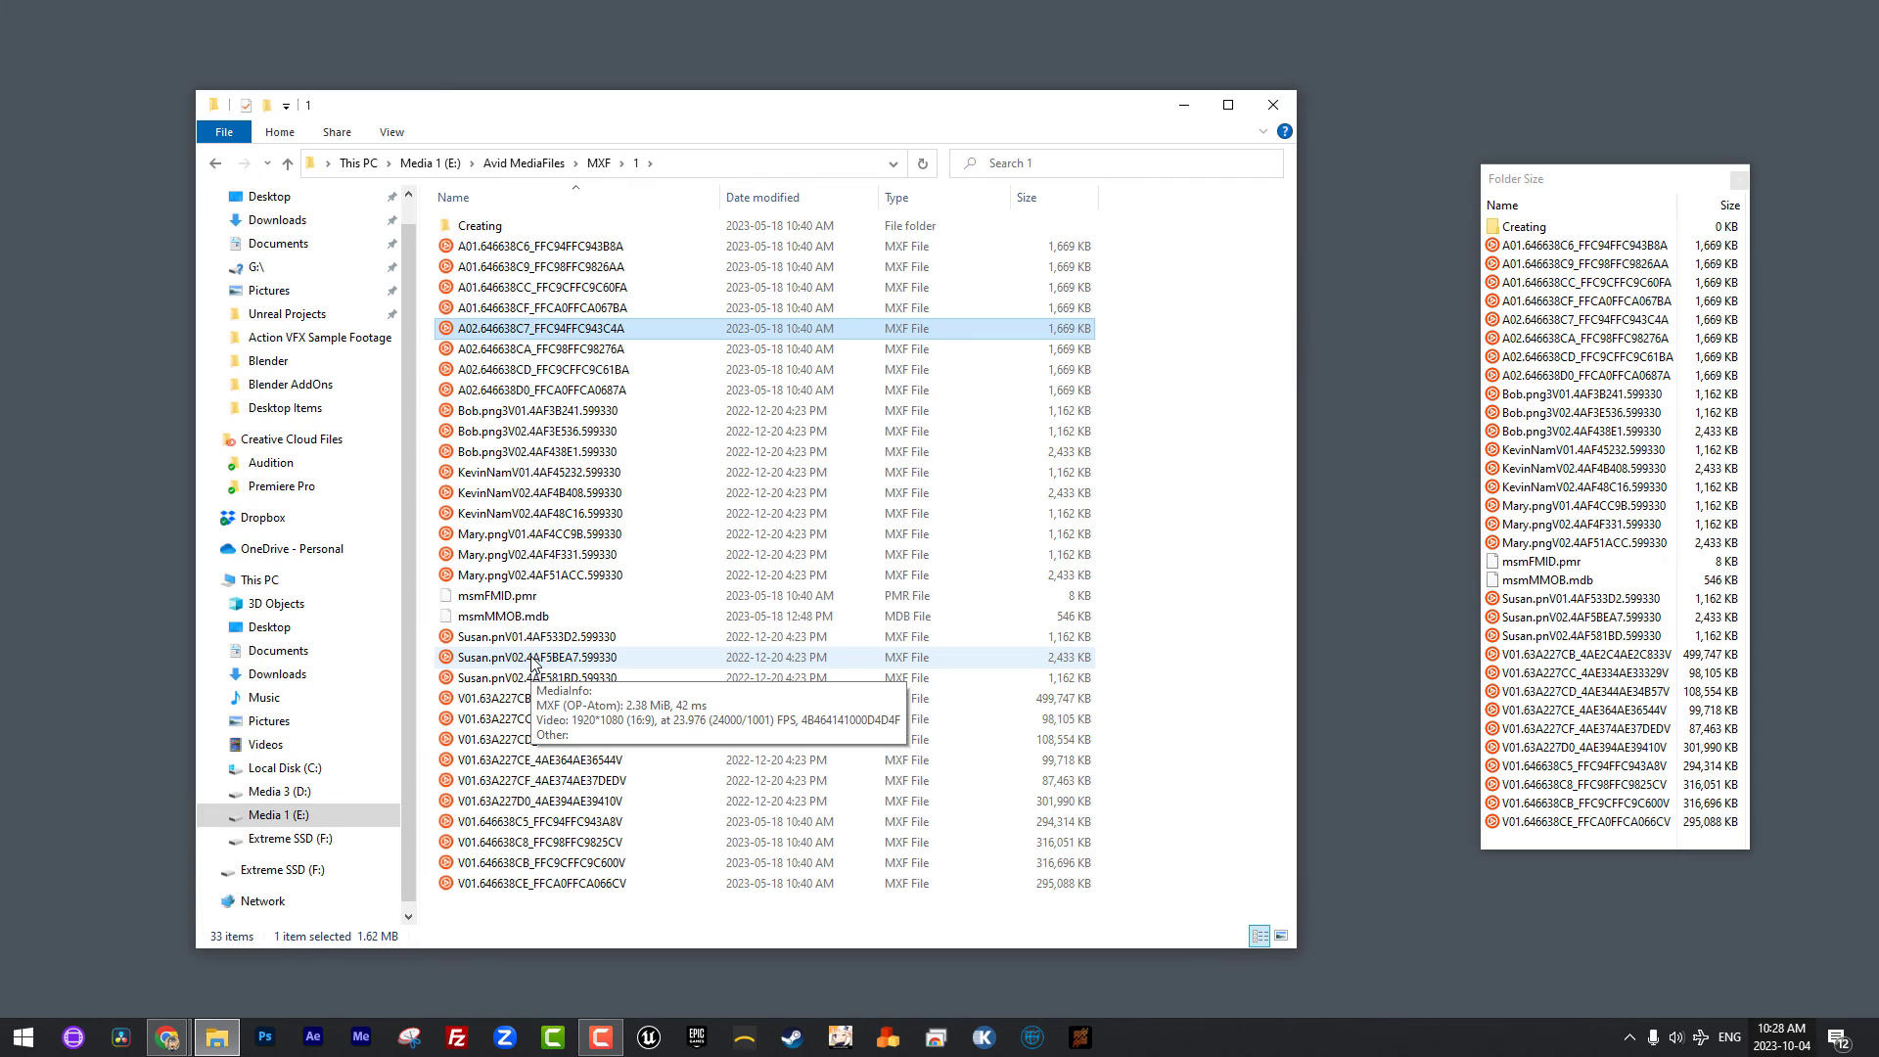
mouse_move(546, 615)
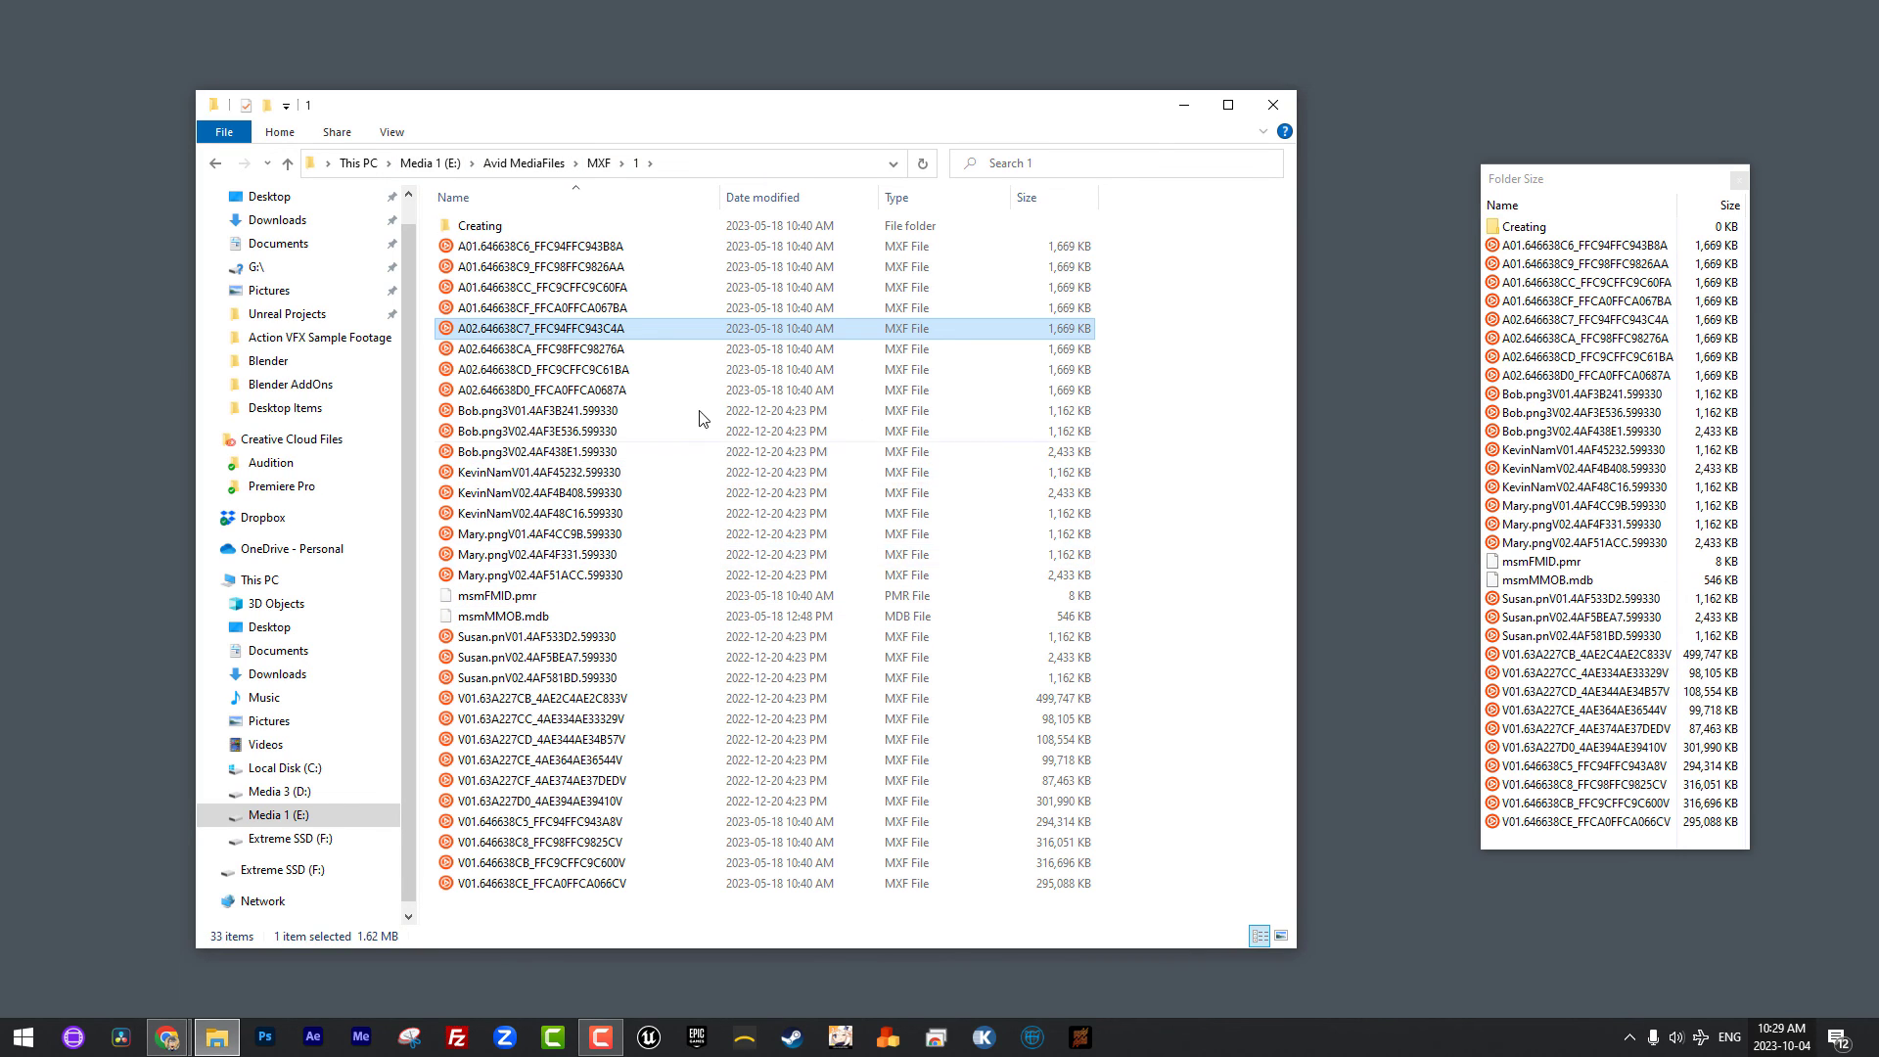
mouse_move(614, 256)
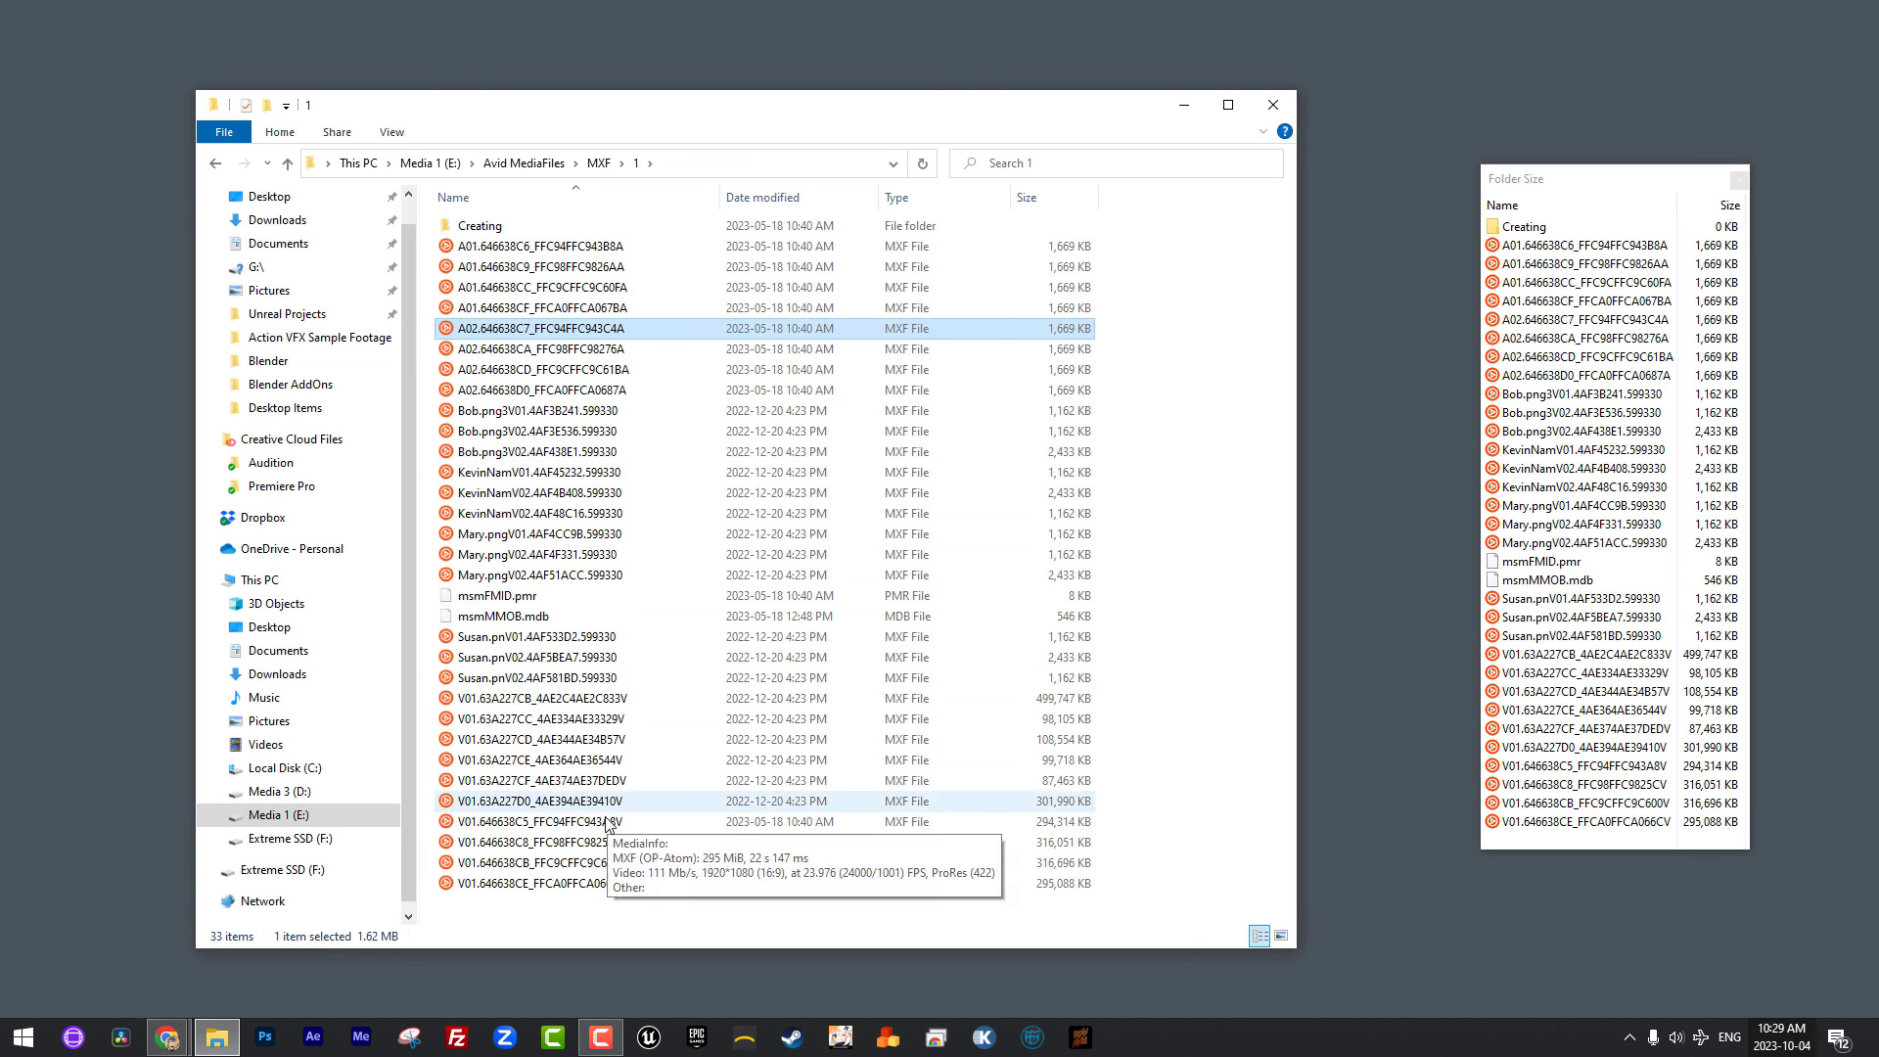